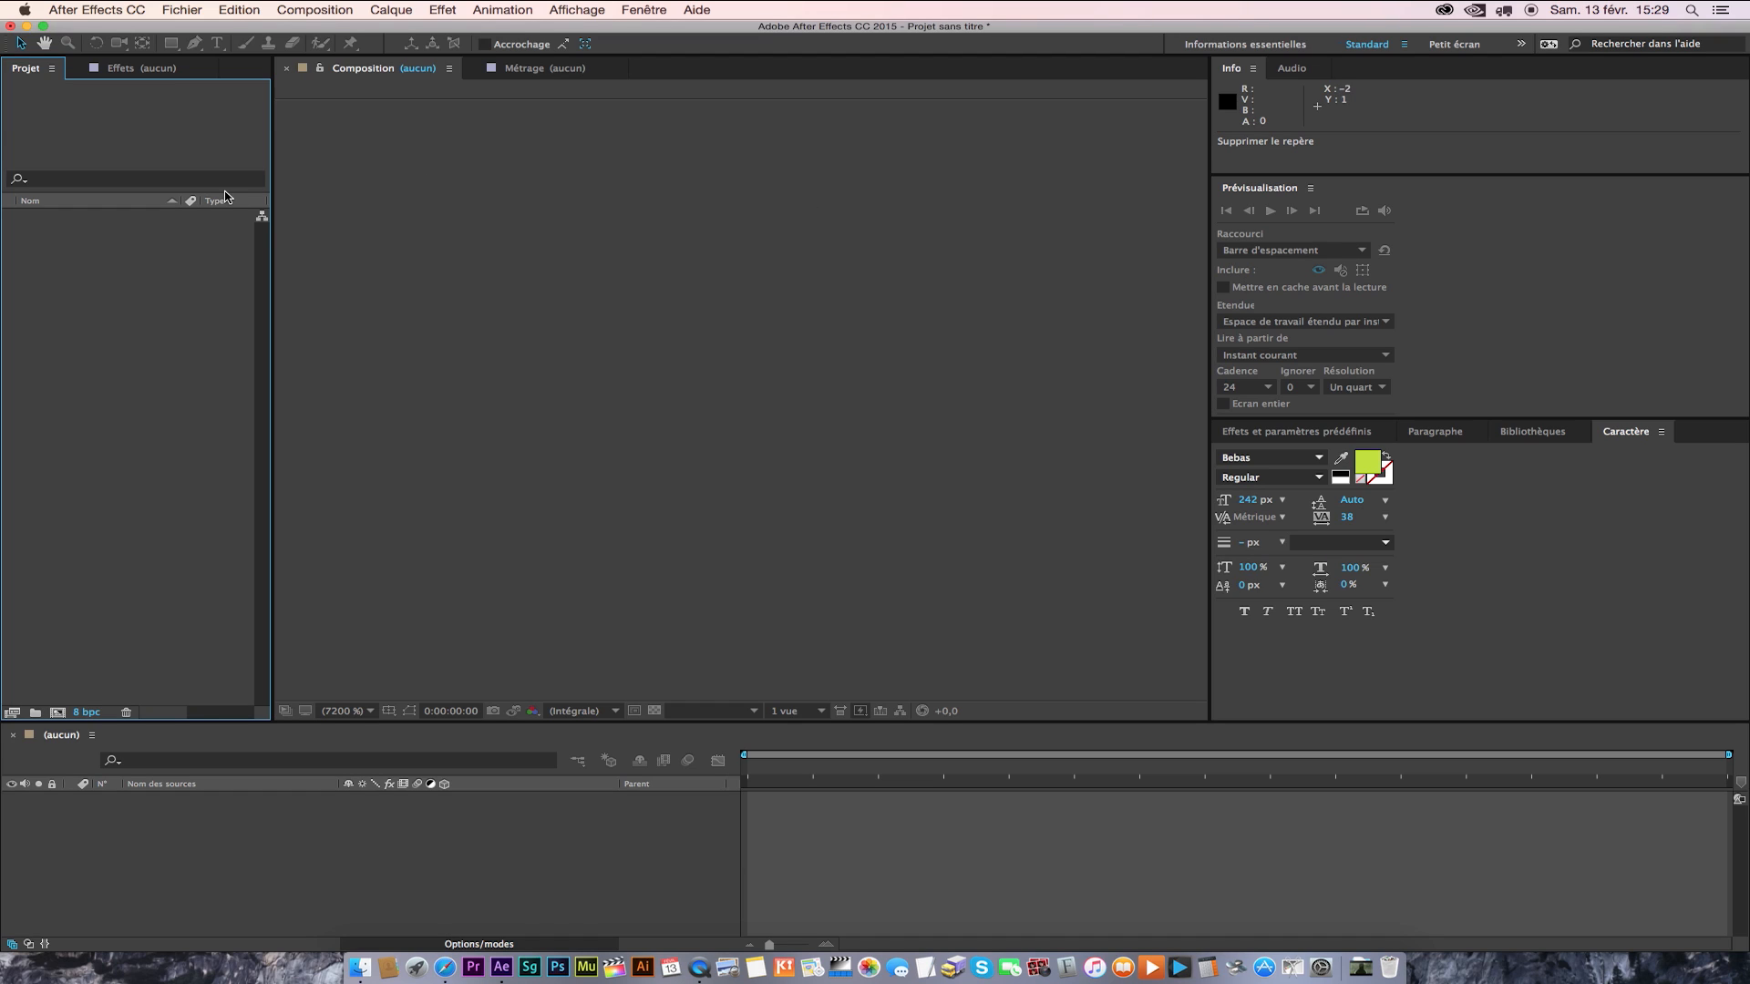
Import the three images 99748062_o.jpg, Dinosaure and 55001 from the TUTO DINO folder into the project.
left_click(120, 25)
double_click(104, 301)
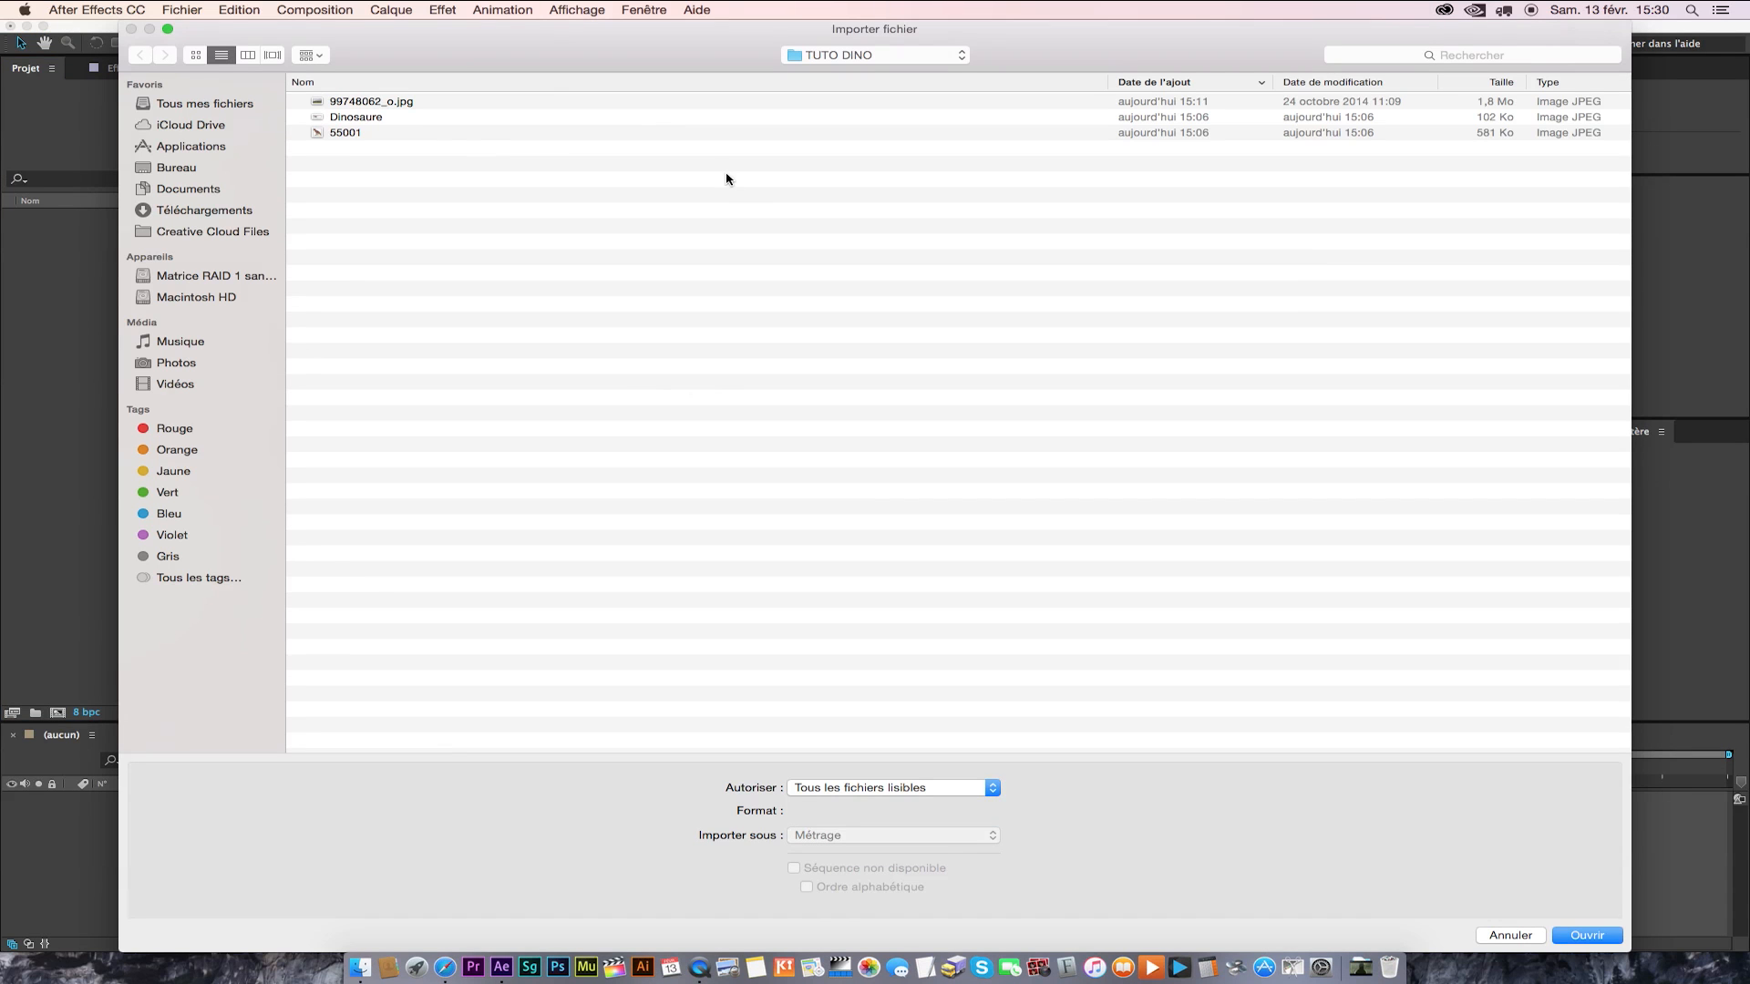
left_click(347, 103)
left_click(355, 137, "shift")
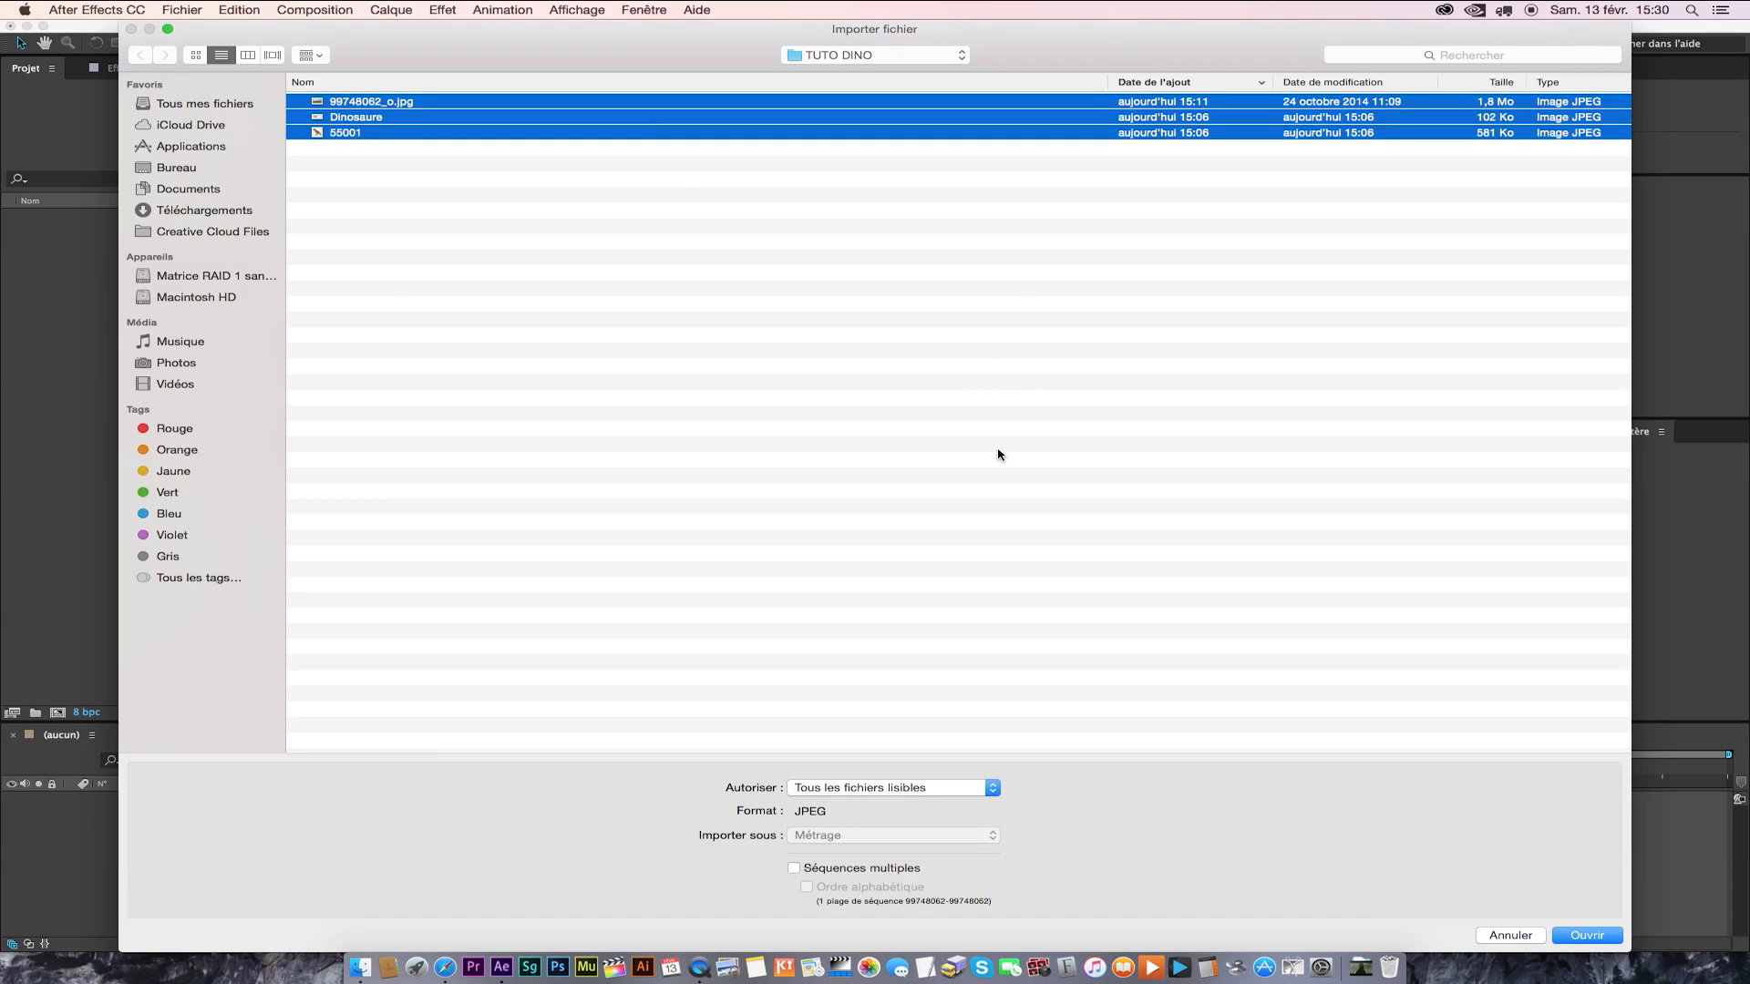
left_click(1587, 936)
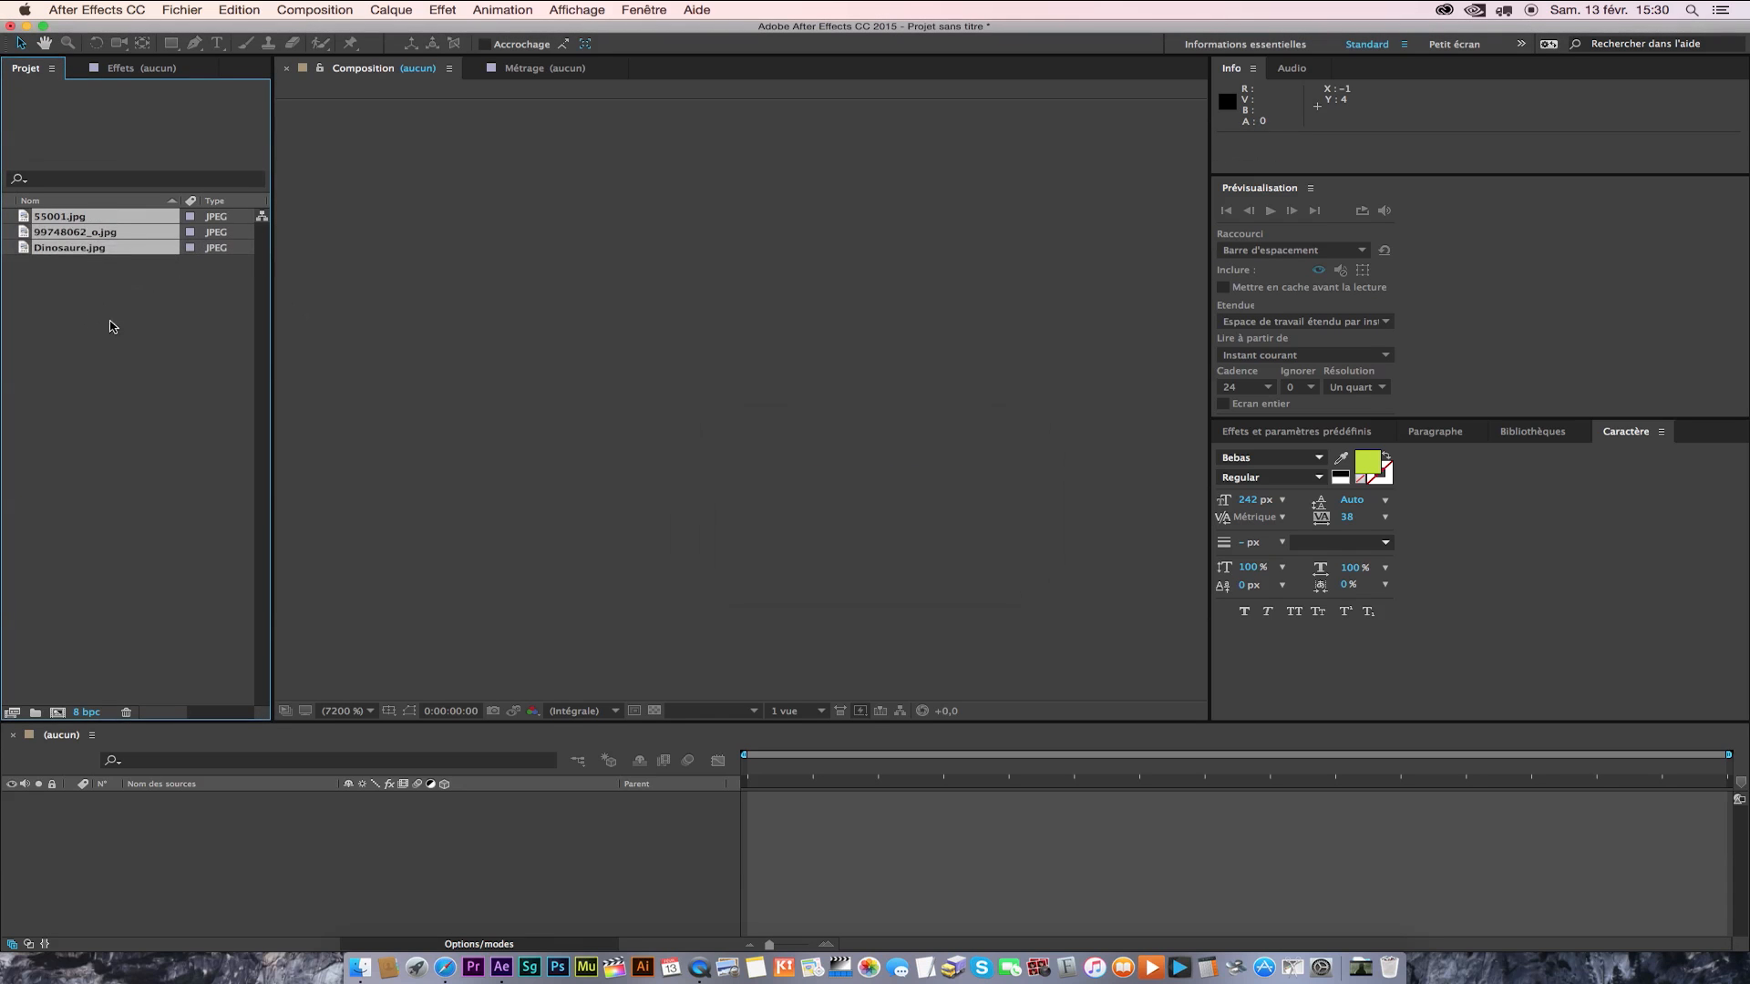
Preview the imported images 55001.jpg, 99748062_o.jpg and Dinosaure.jpg one by one and check their pixel dimensions.
left_click(60, 218)
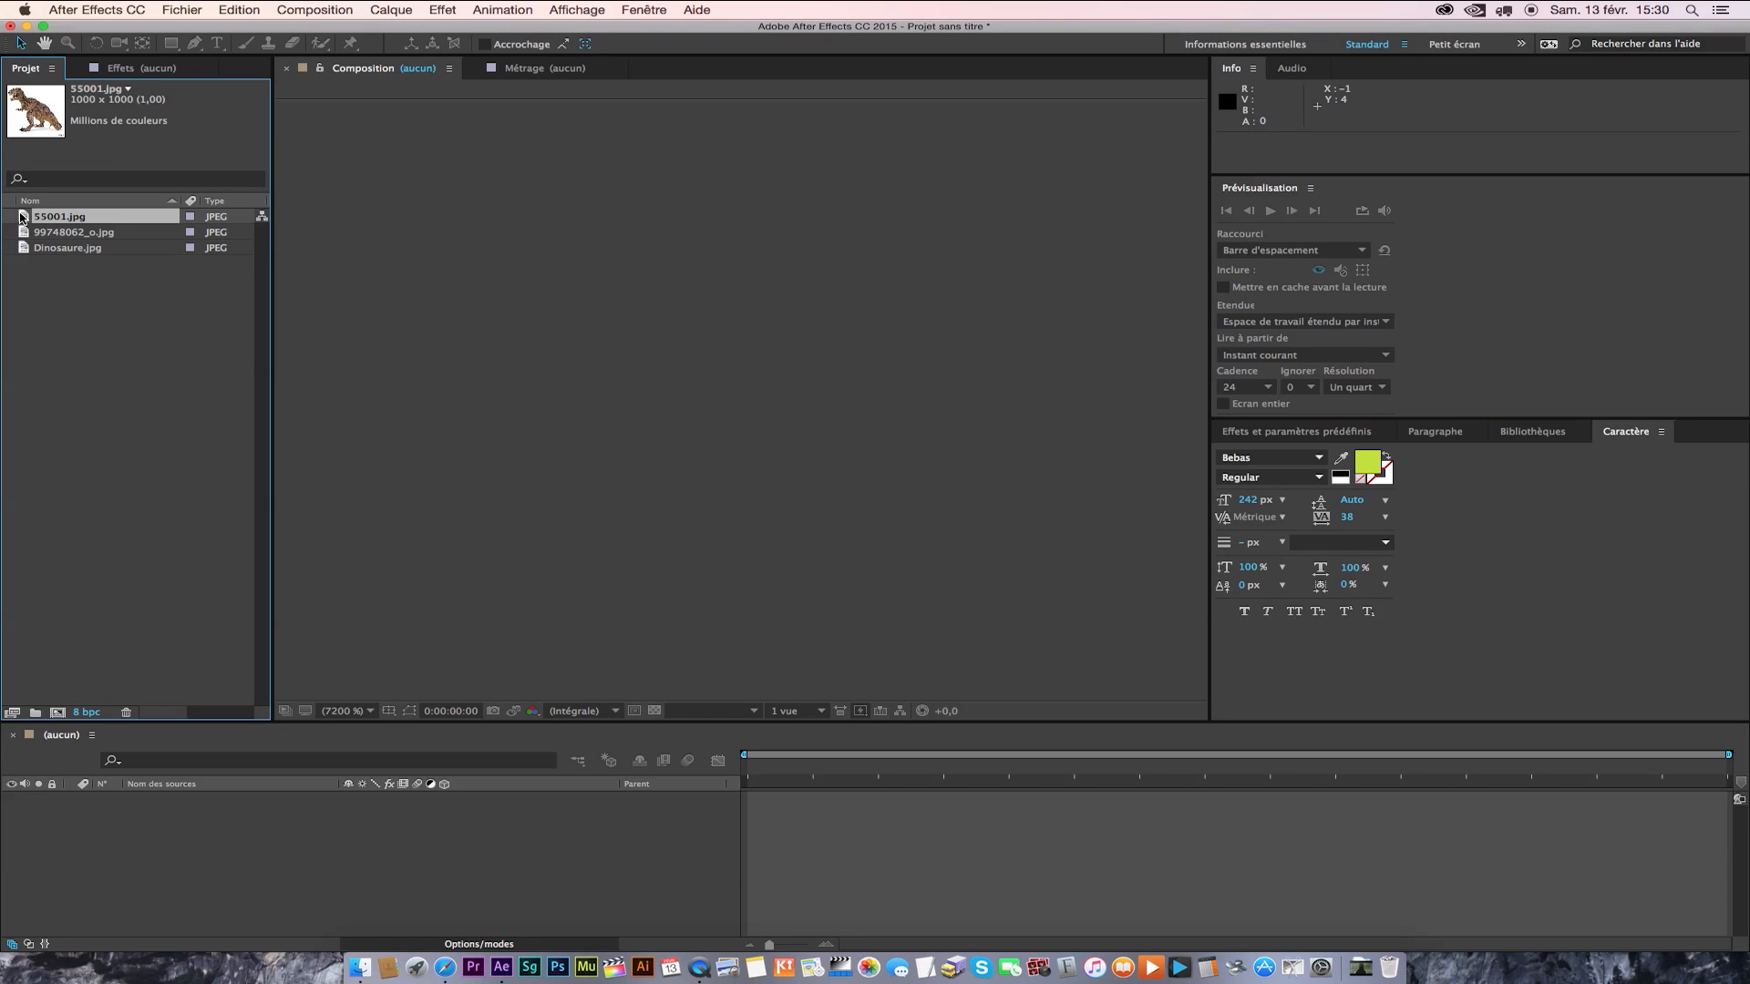
double_click(20, 217)
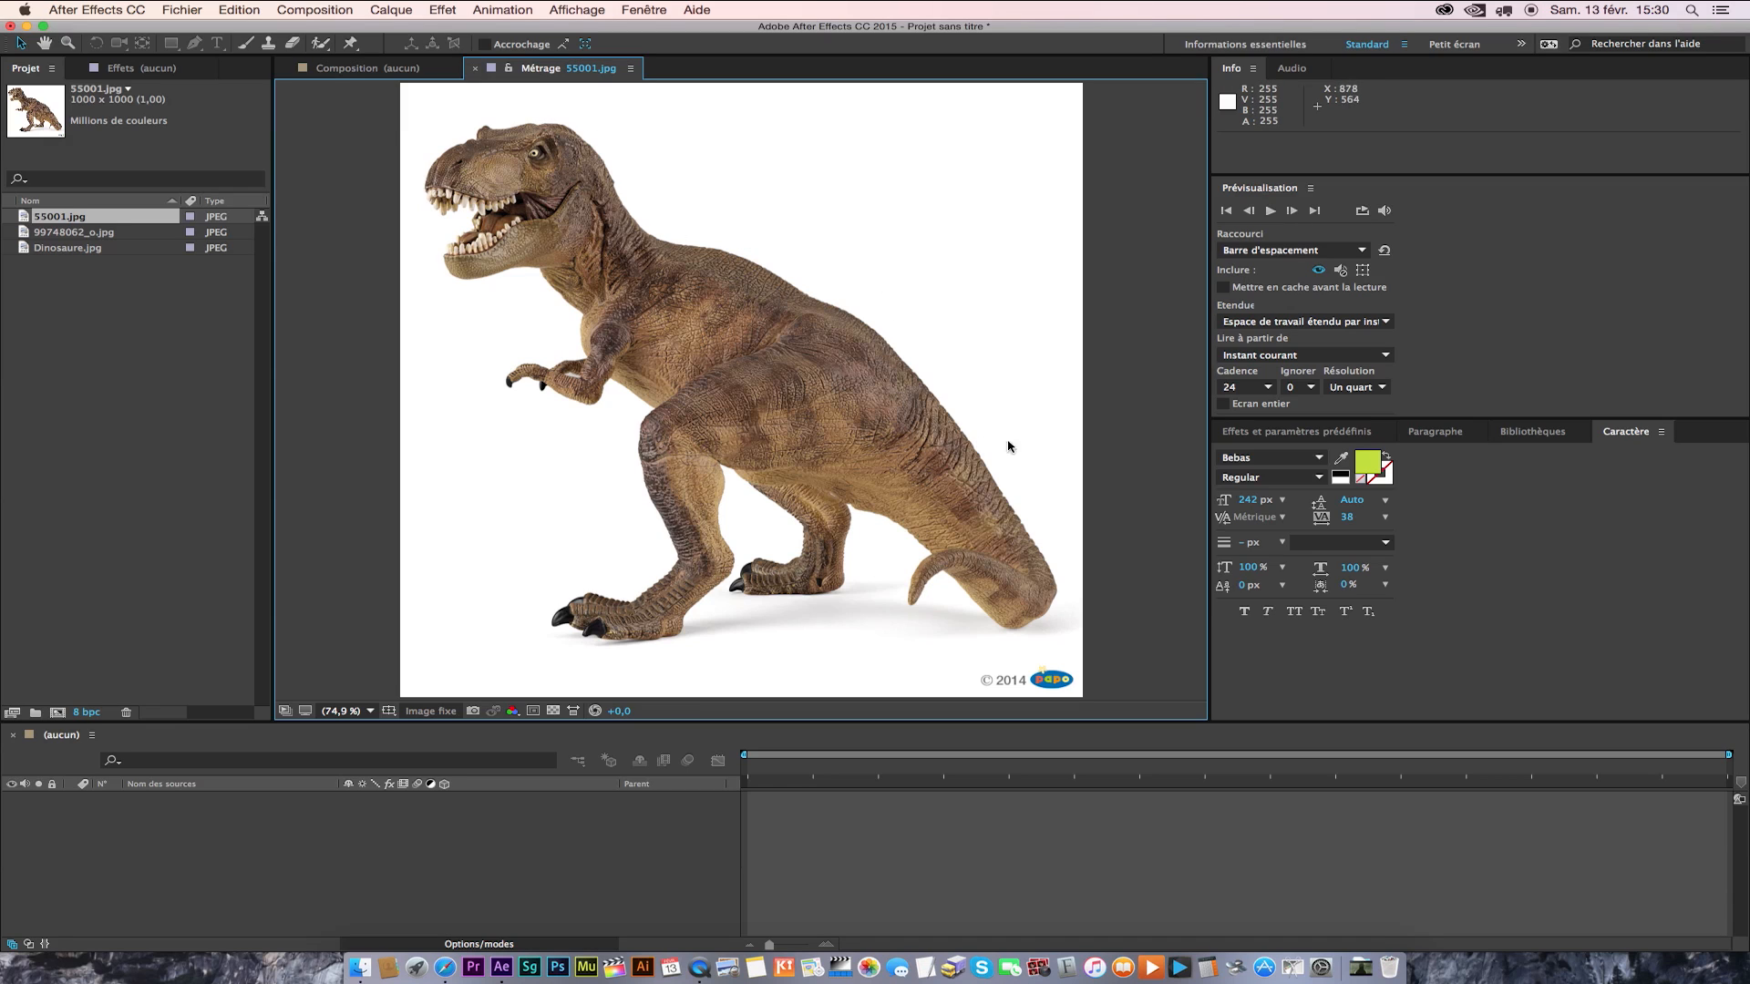
left_click(72, 103)
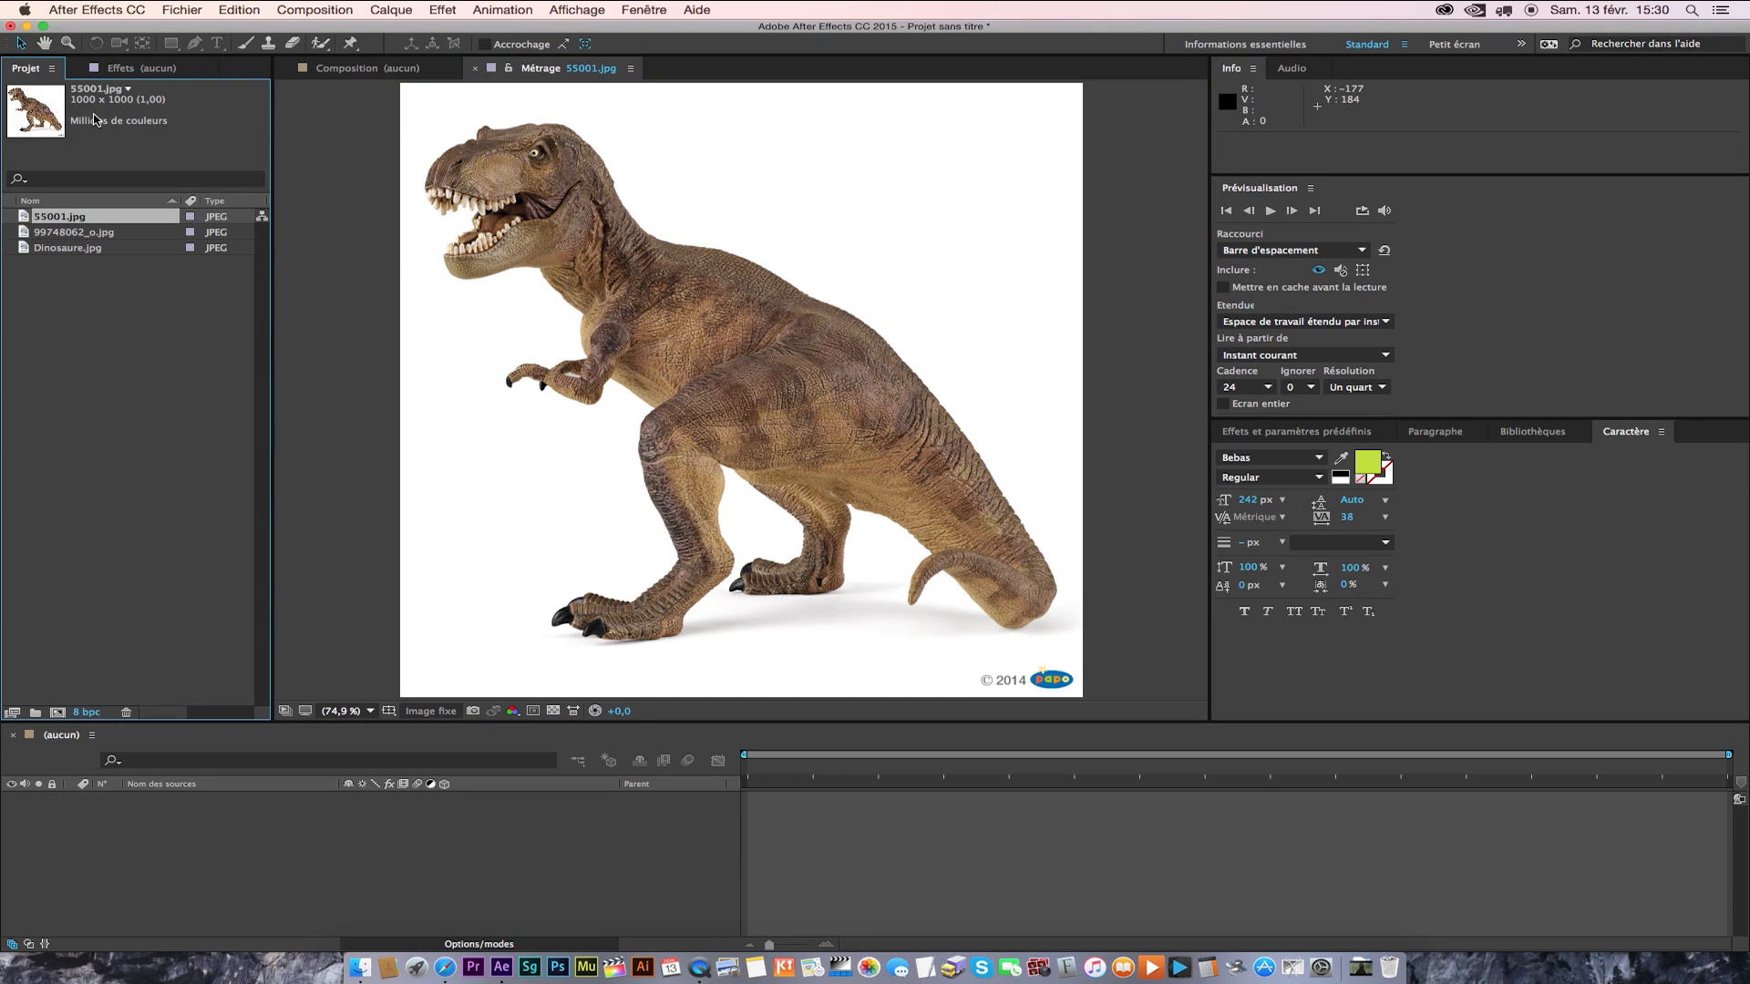
double_click(27, 233)
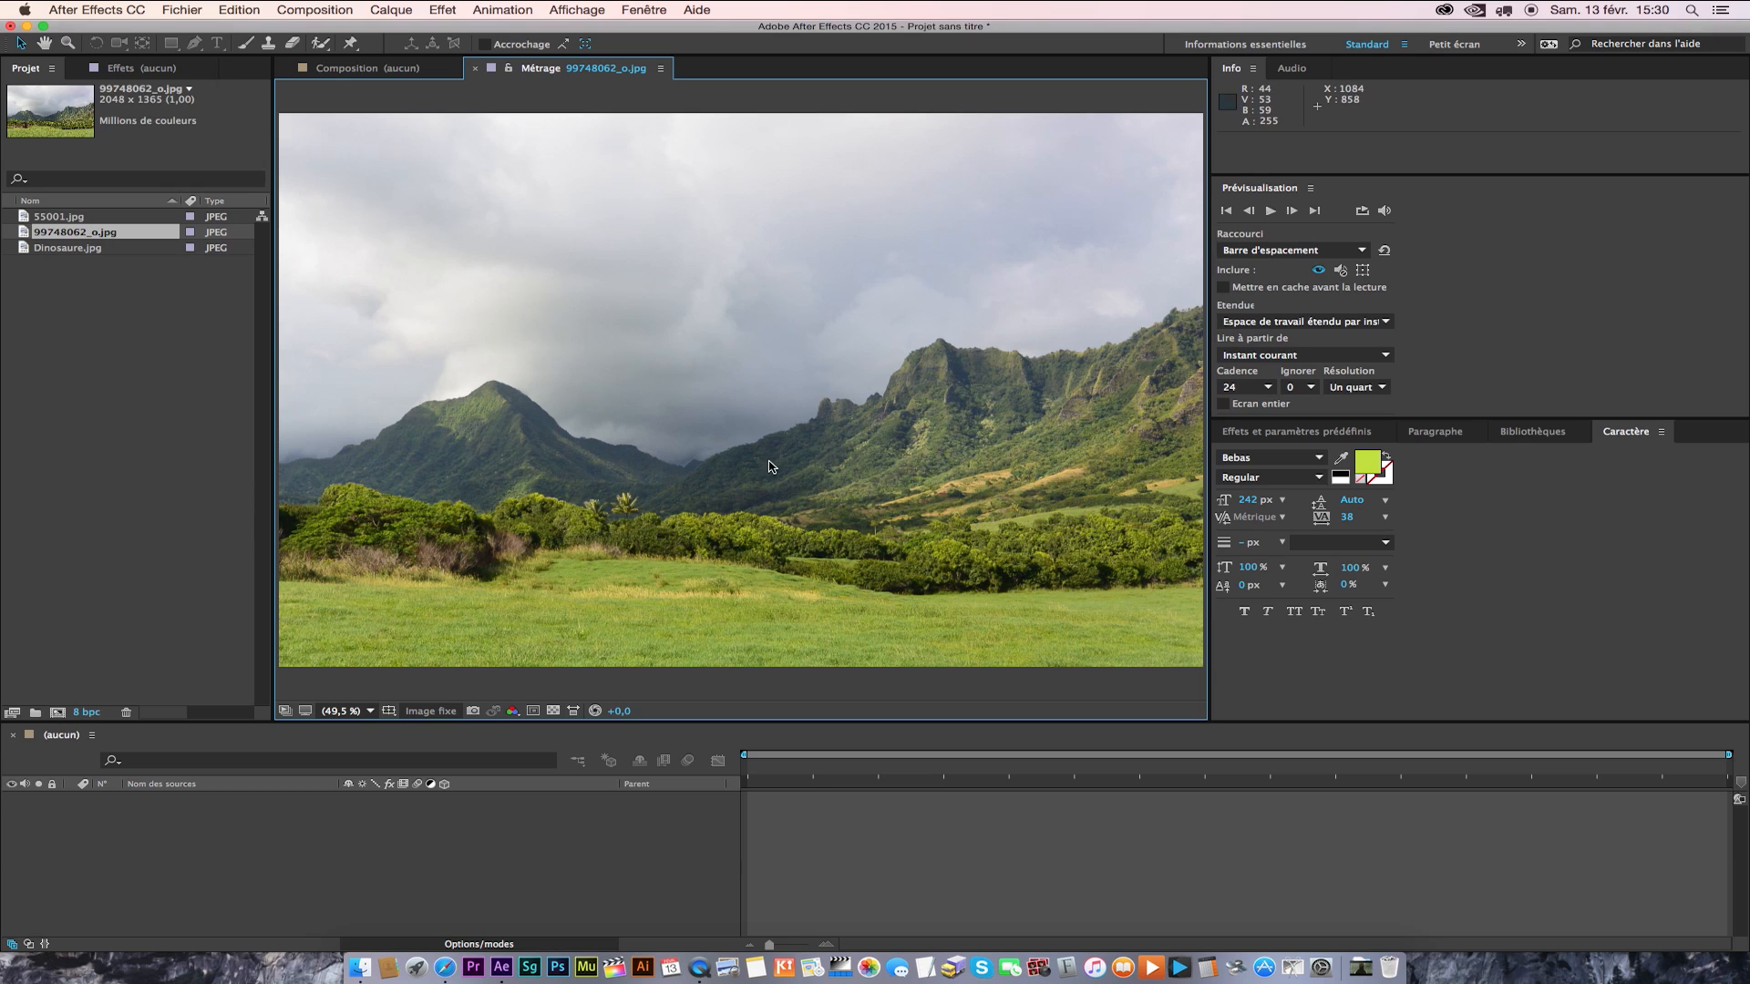
double_click(32, 248)
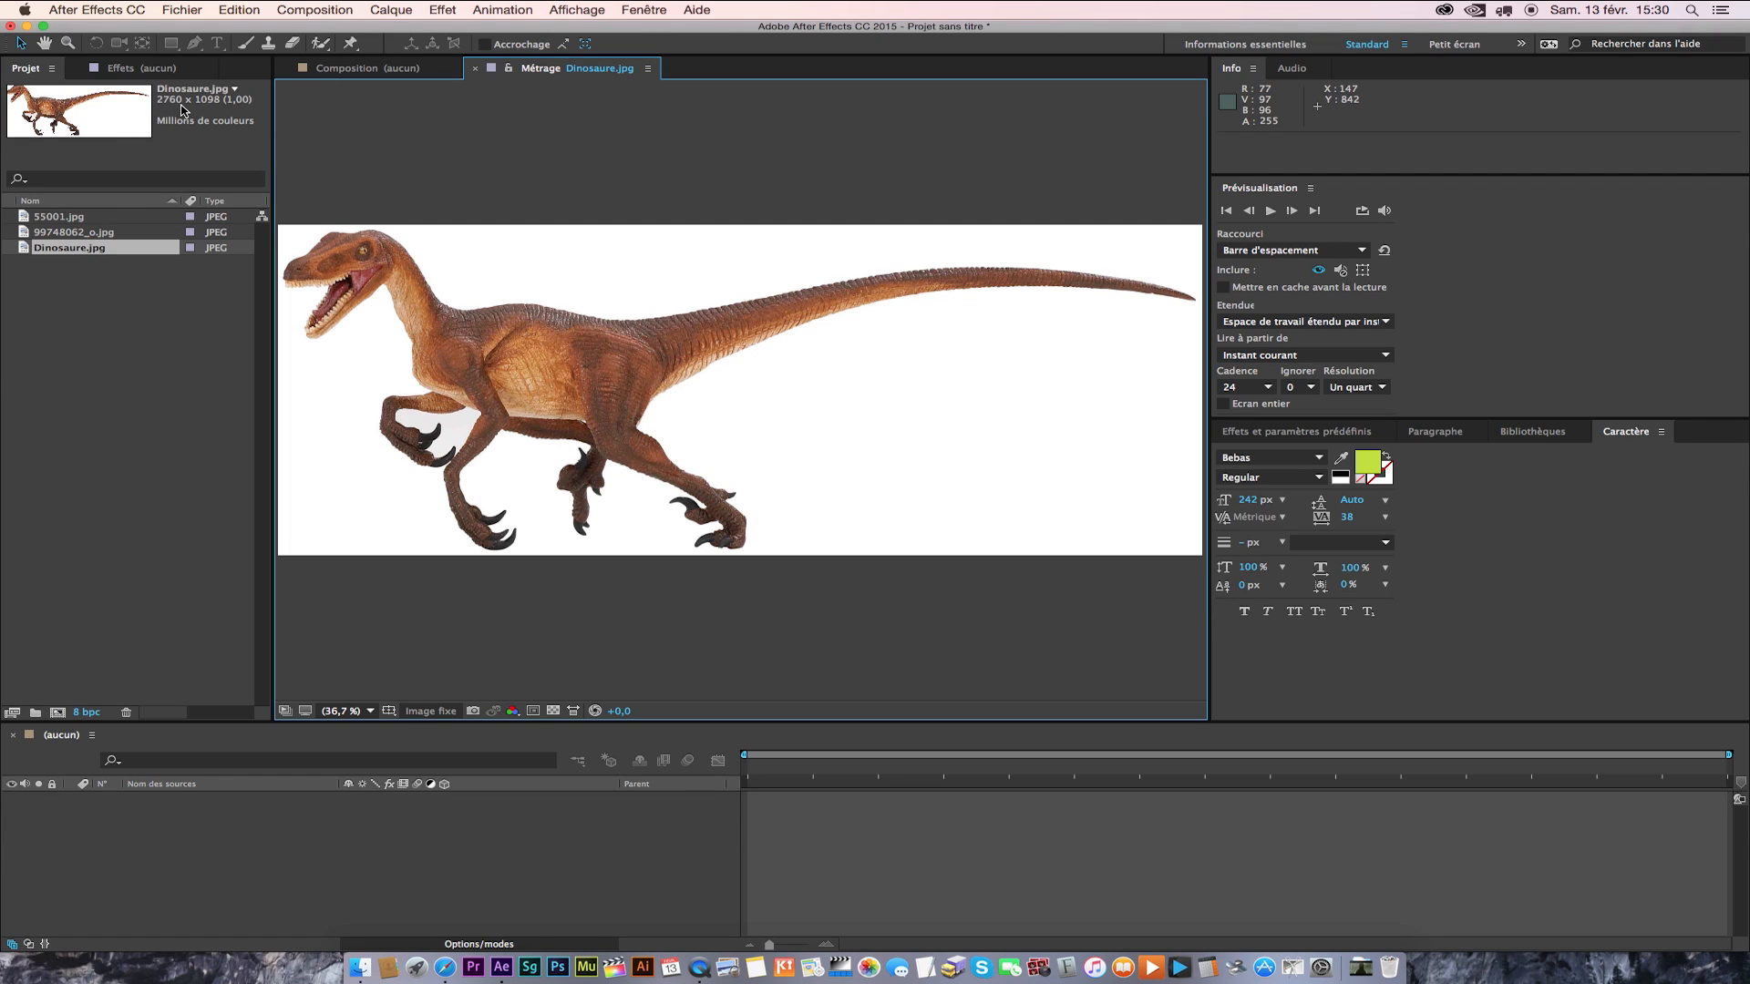
left_click(108, 322)
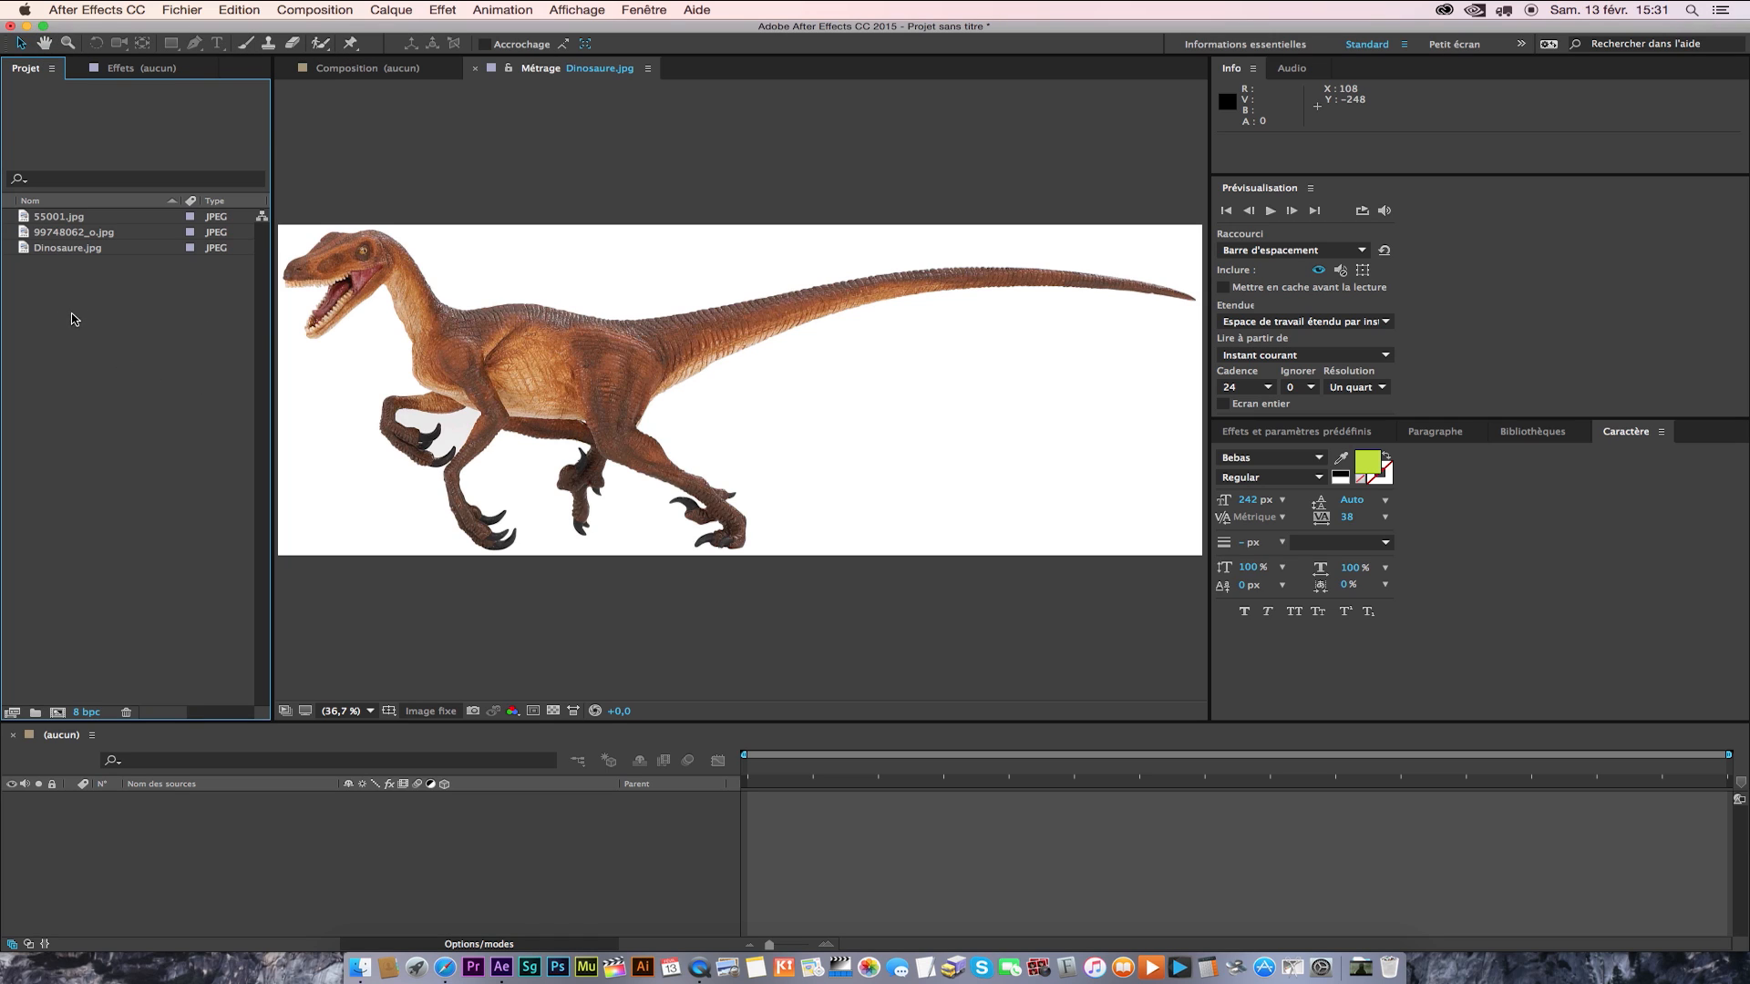
Start a new composition and name it DINOS.
left_click(321, 11)
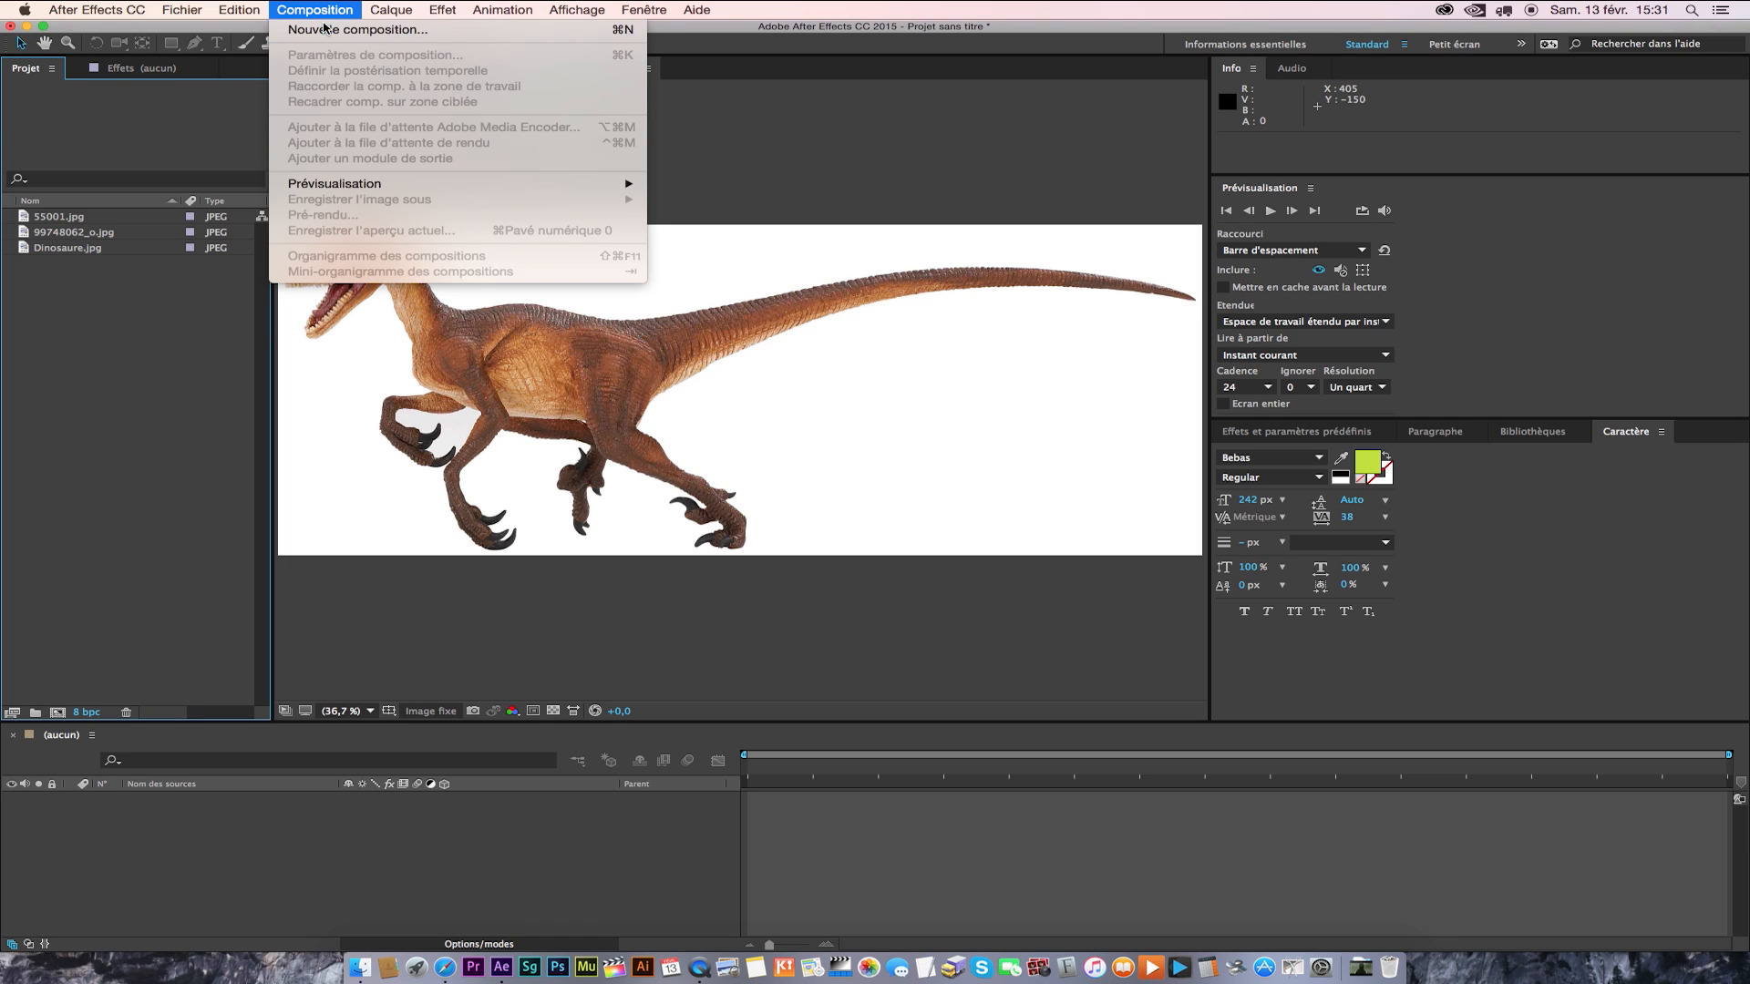
left_click(326, 29)
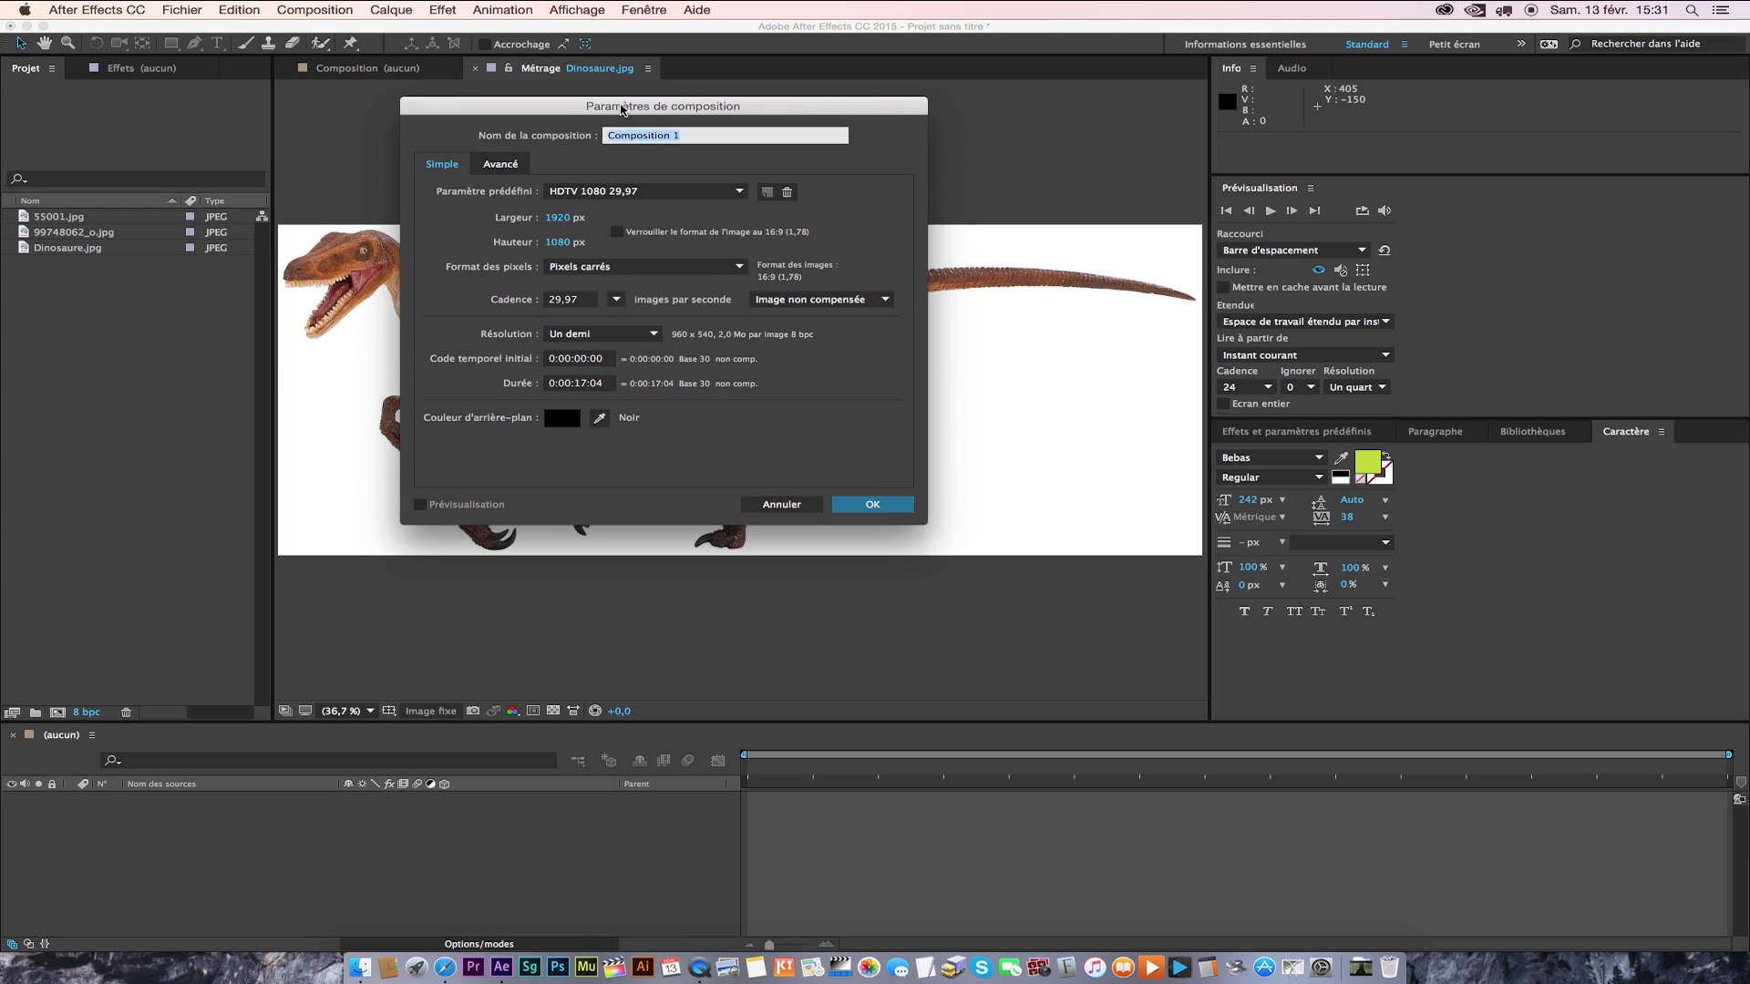
left_click_drag(622, 109, 596, 111)
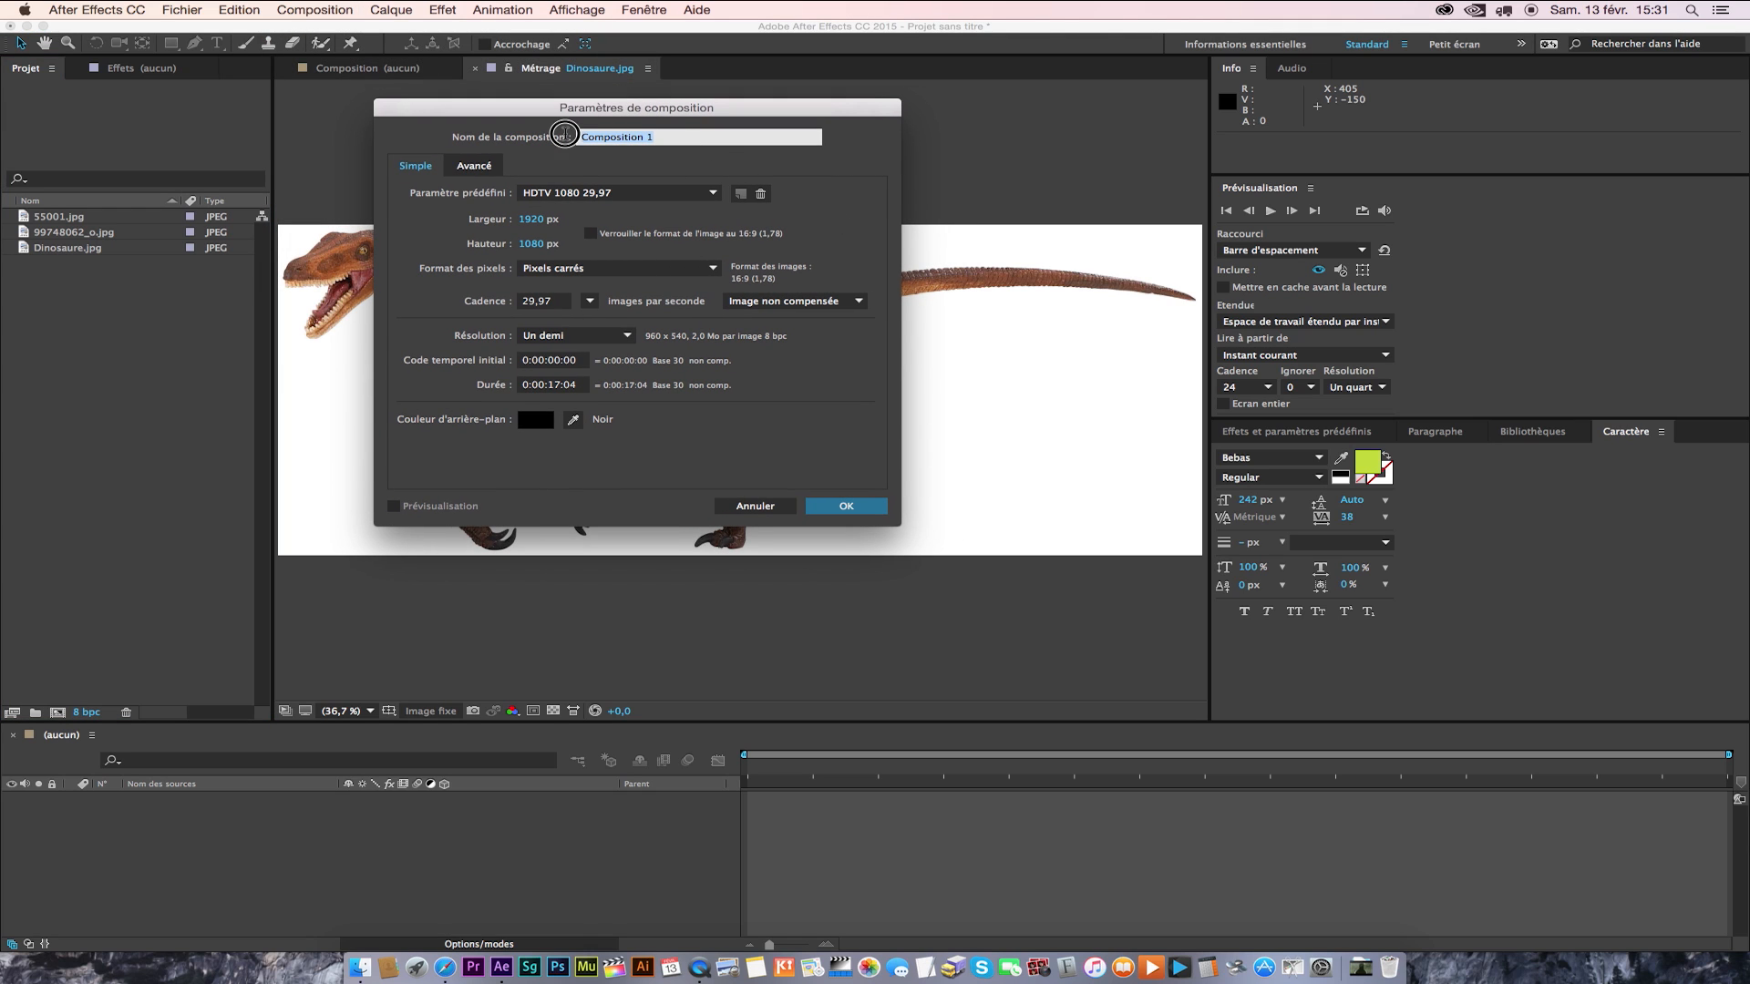
type("DIN")
key("BackSpace")
key("BackSpace")
key("BackSpace")
type("DINAU")
type("S")
key("BackSpace")
key("BackSpace")
key("BackSpace")
type("OS")
Try the composition presets PAL D1/DV Grand écran, HDV/HDTV 720 29,97, HDV 1080 29,97 and DVCPRO HD 720 29,97.
left_click(676, 195)
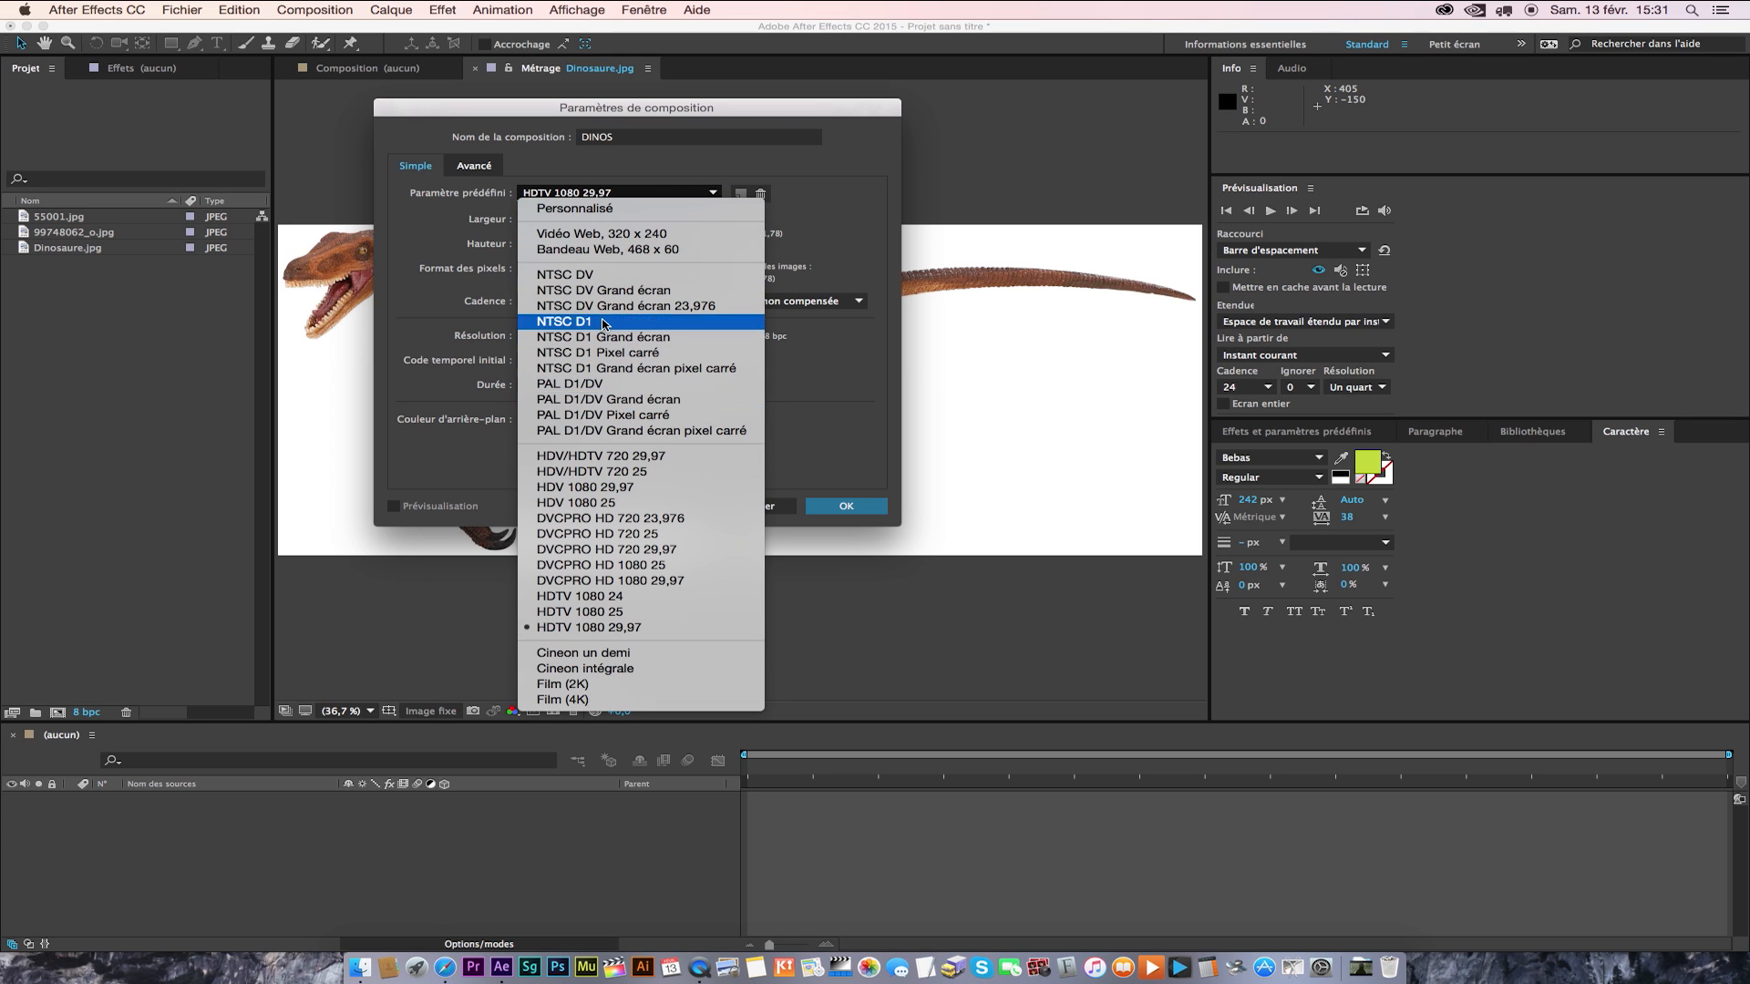
left_click(608, 401)
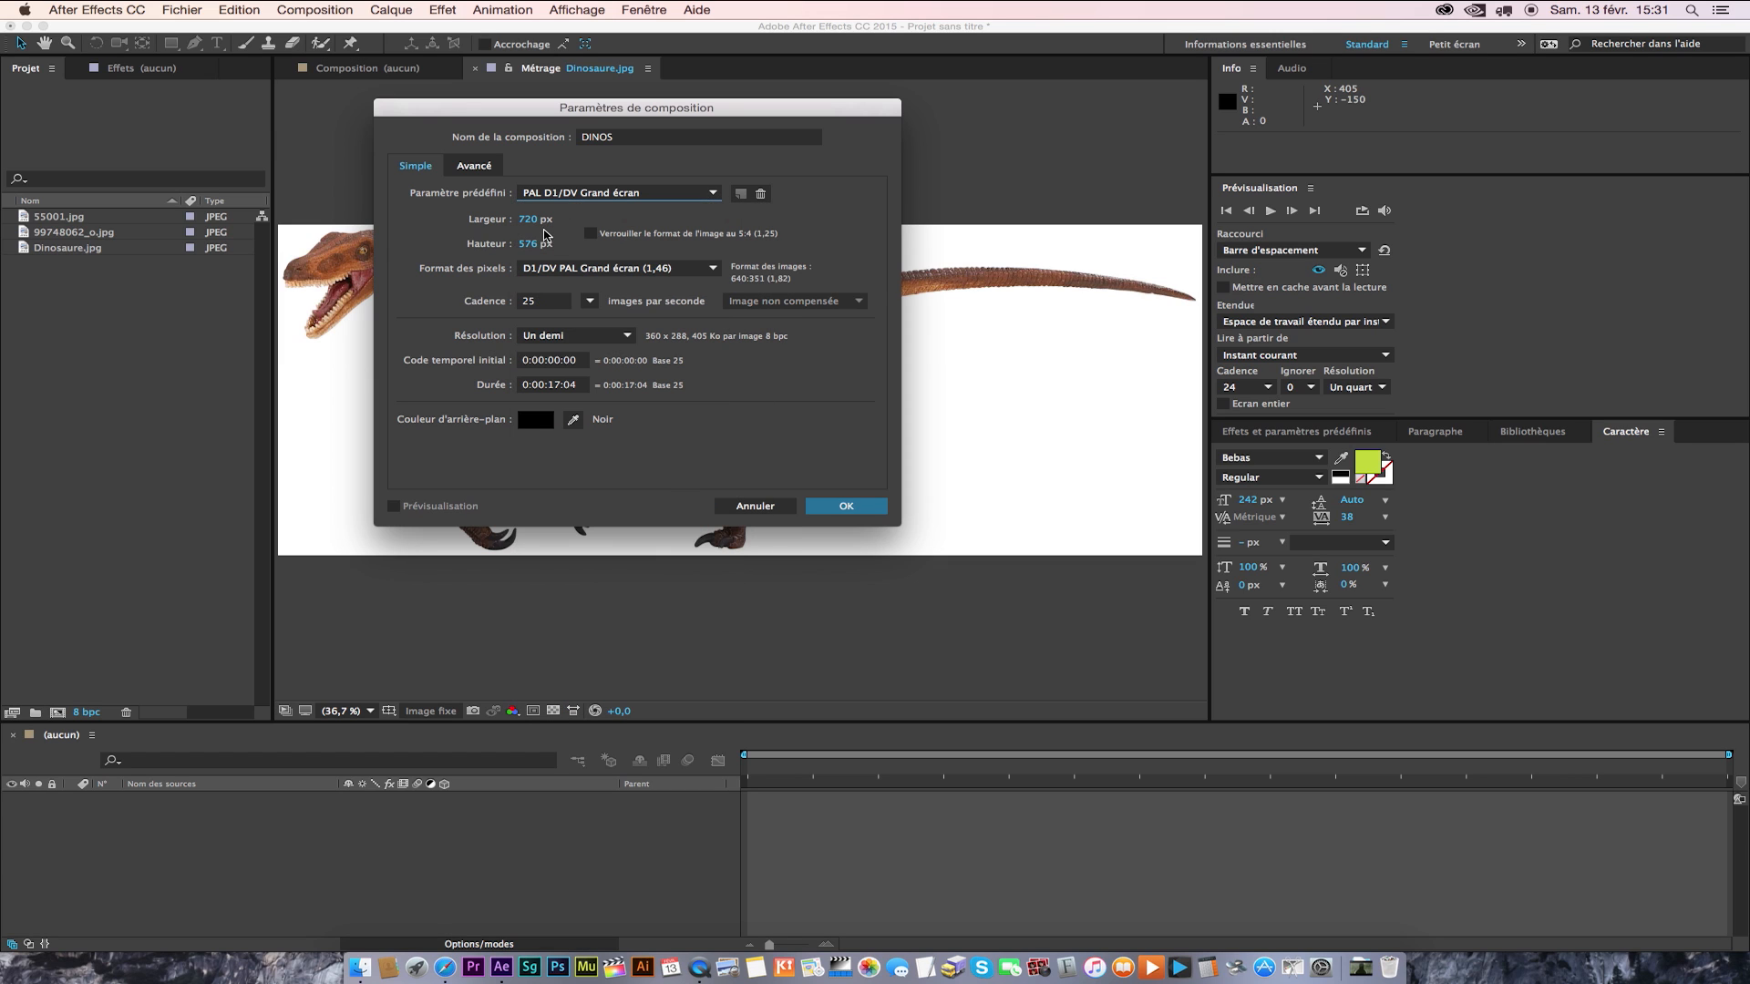
left_click(620, 194)
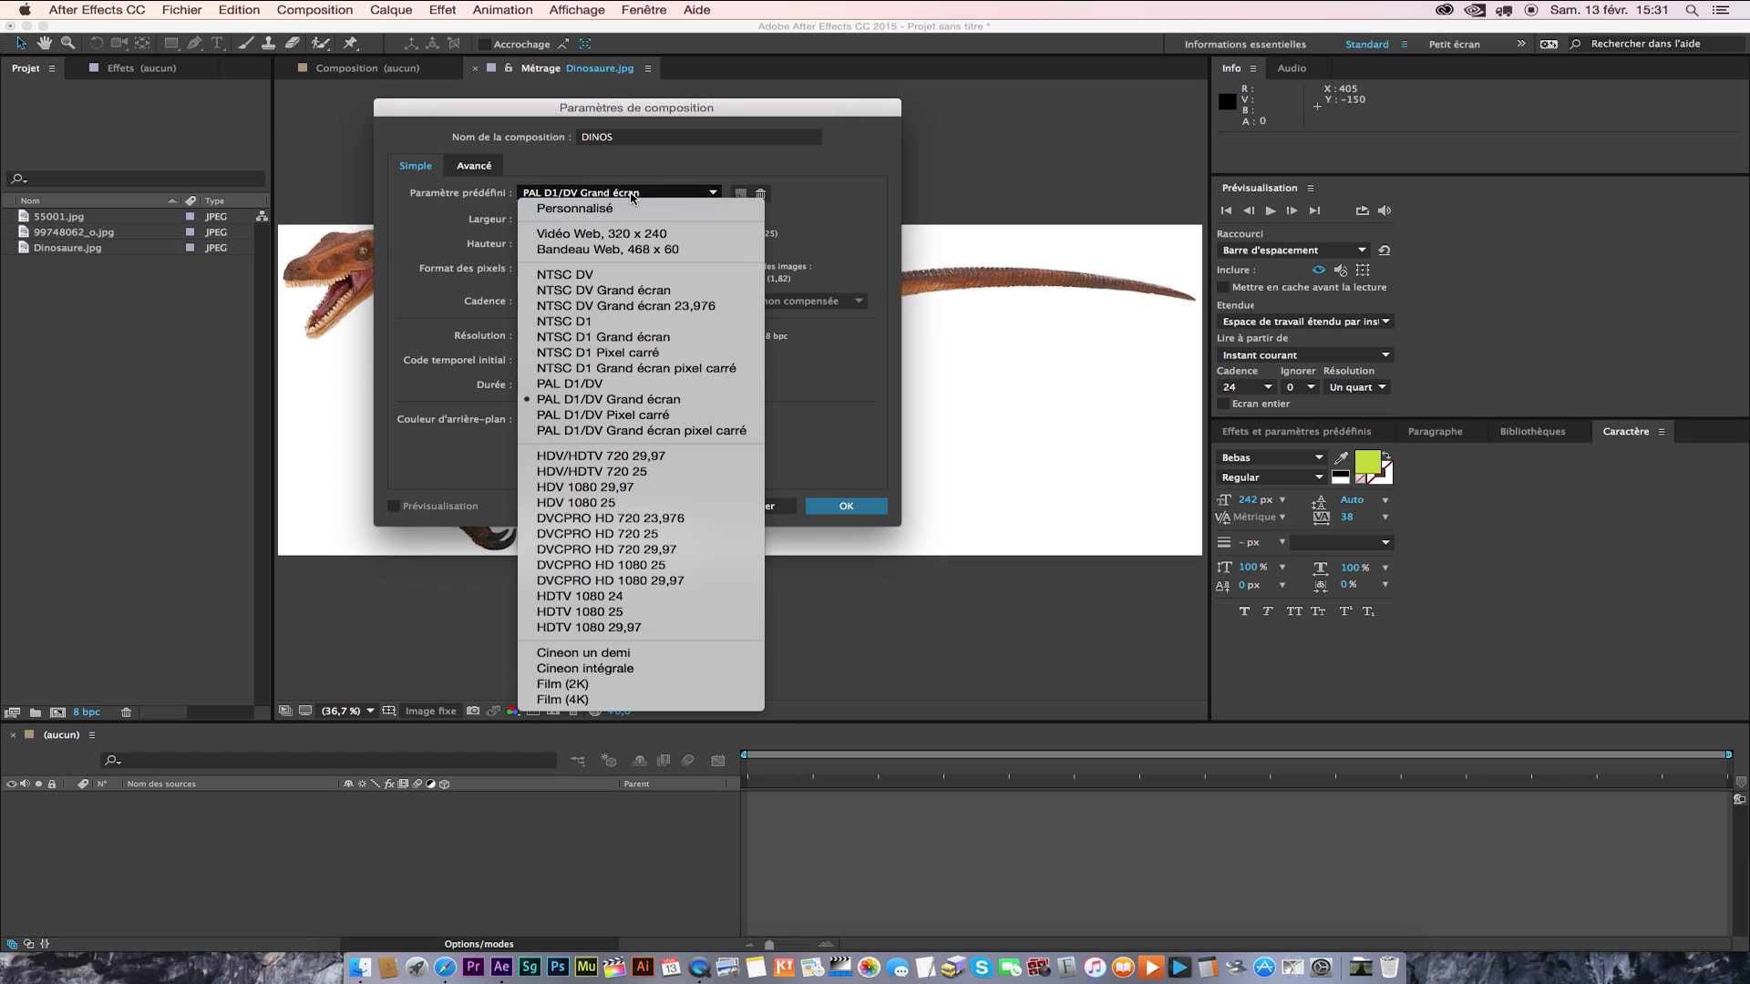
left_click(651, 458)
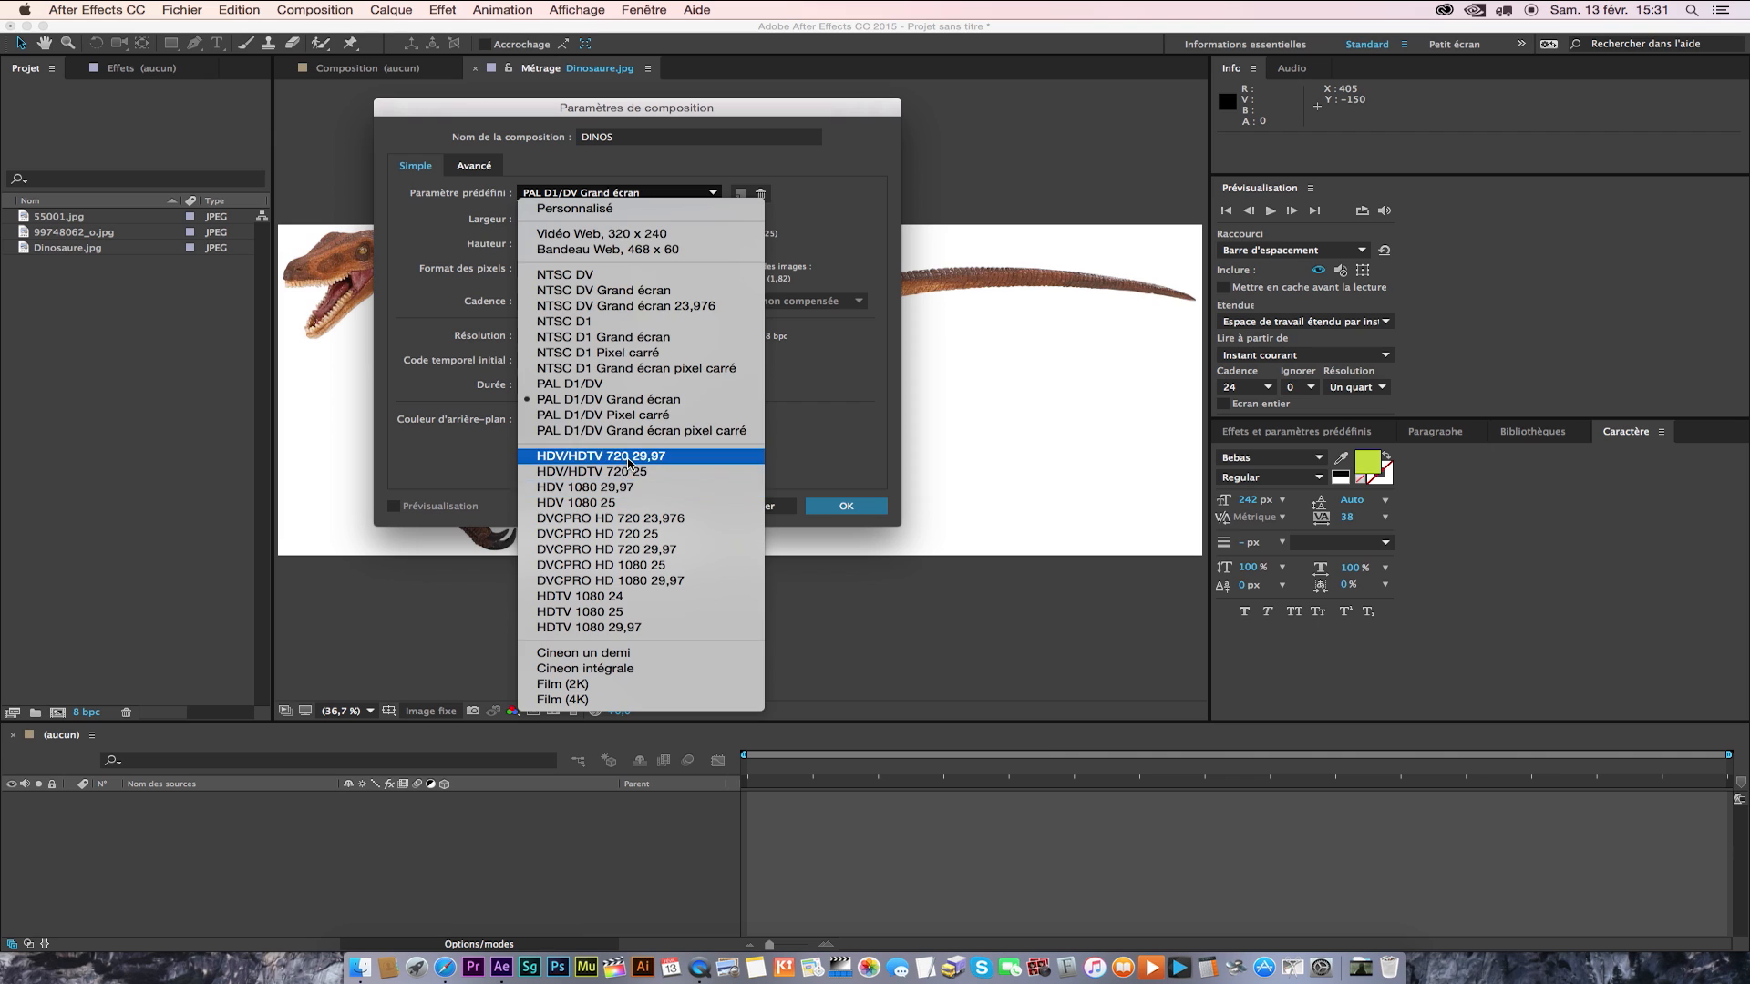
left_click(600, 201)
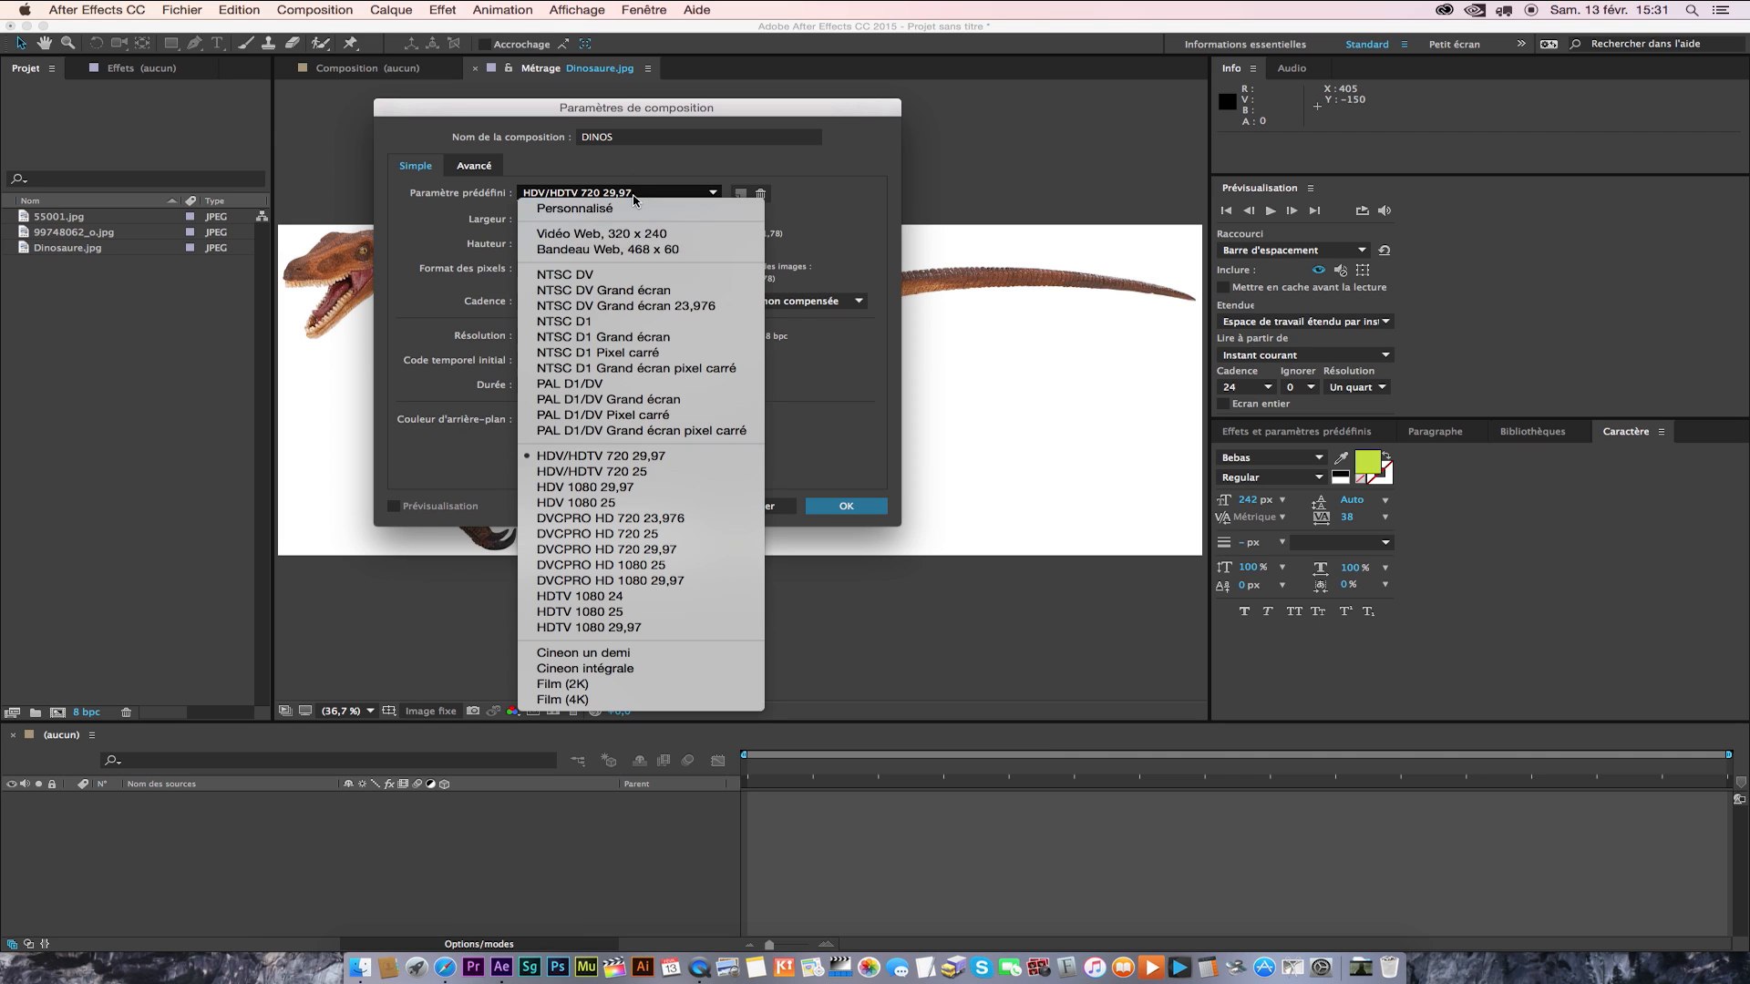
left_click(670, 489)
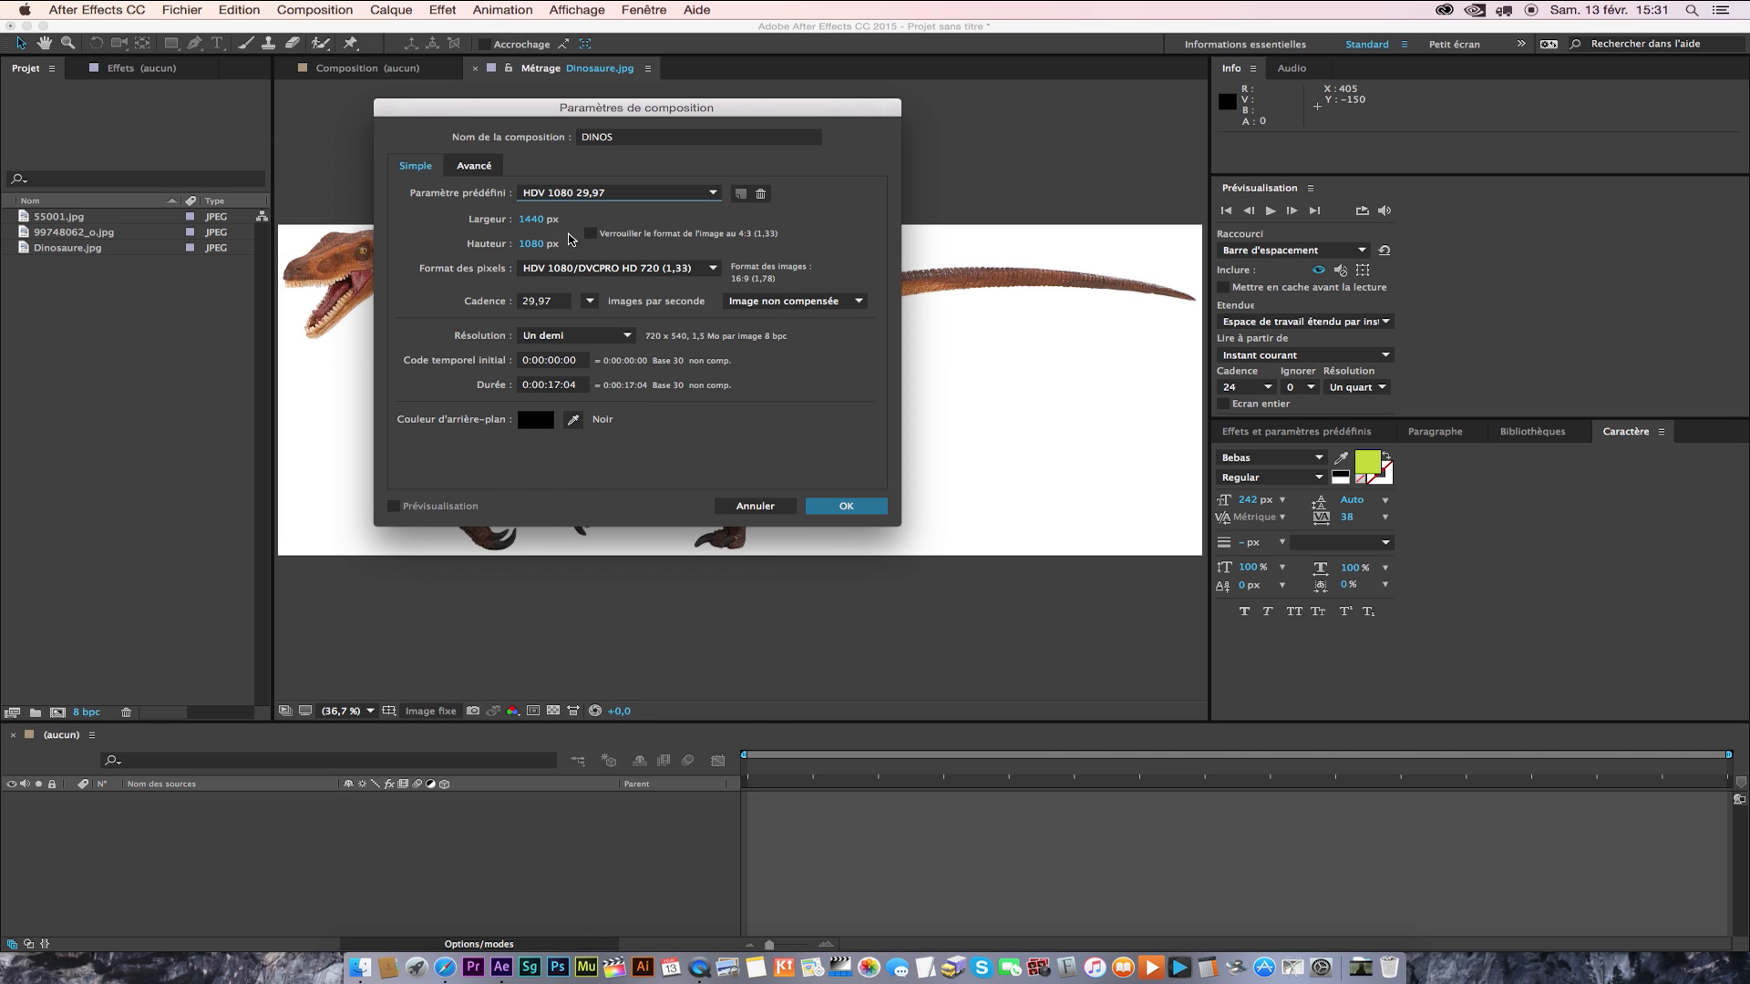
left_click(652, 195)
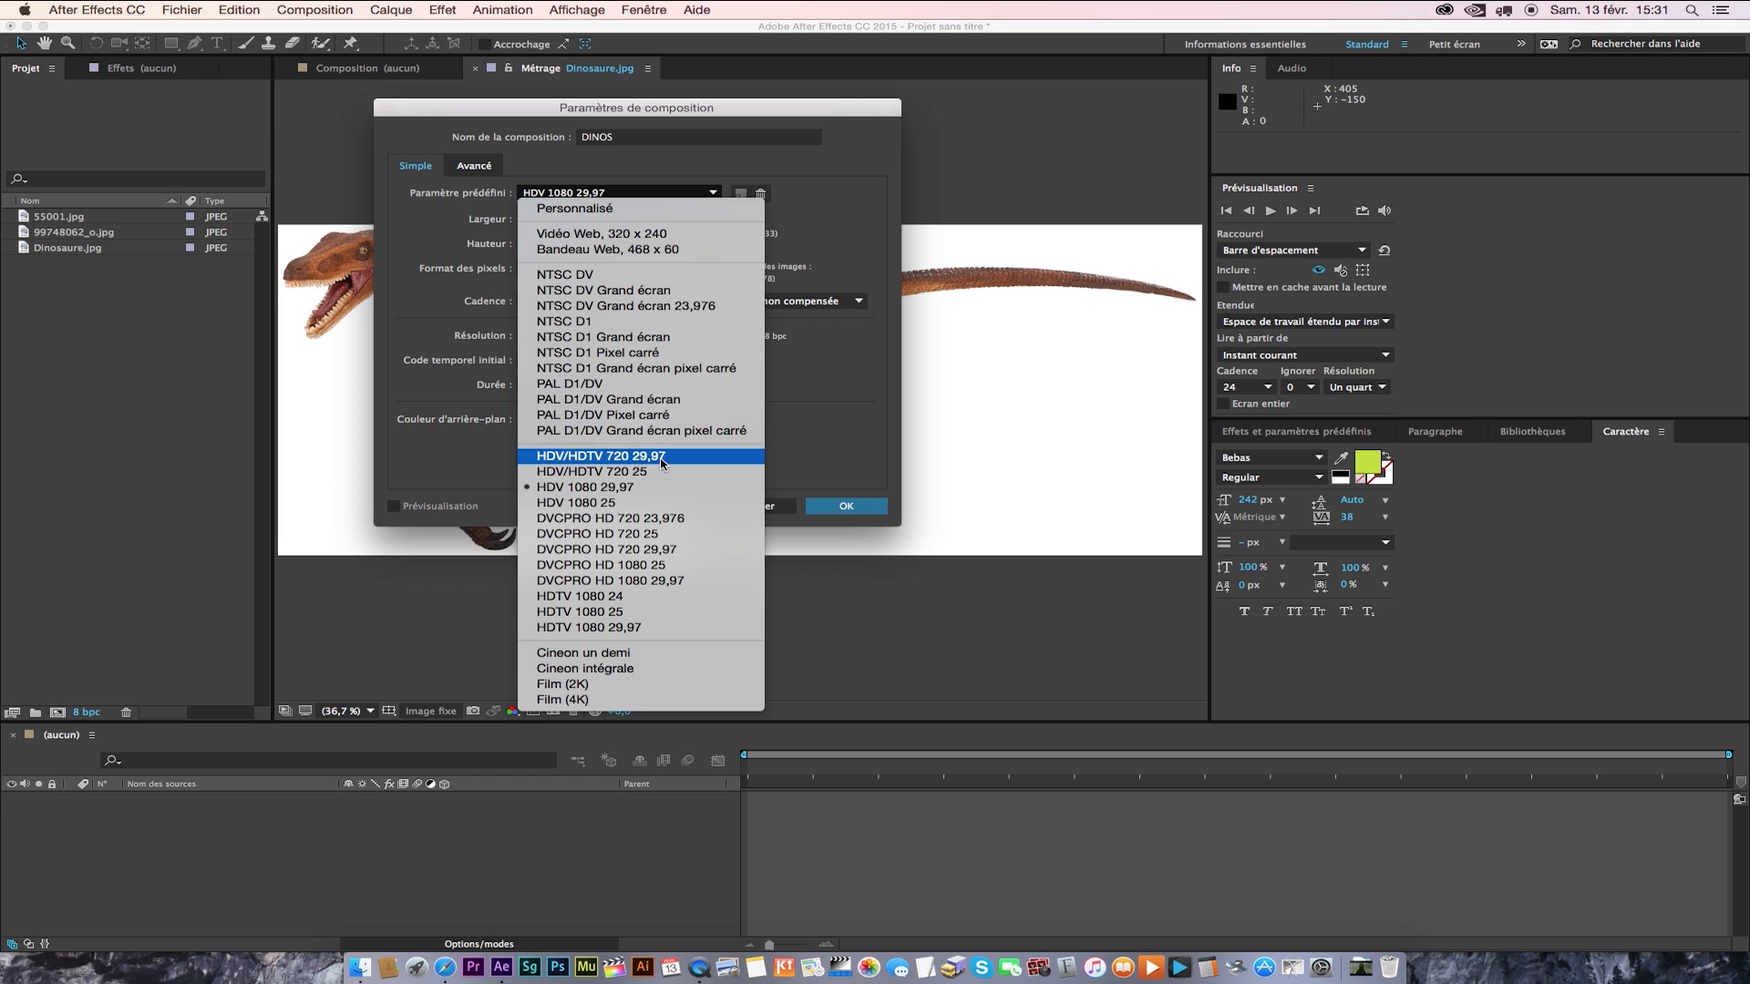
left_click(649, 549)
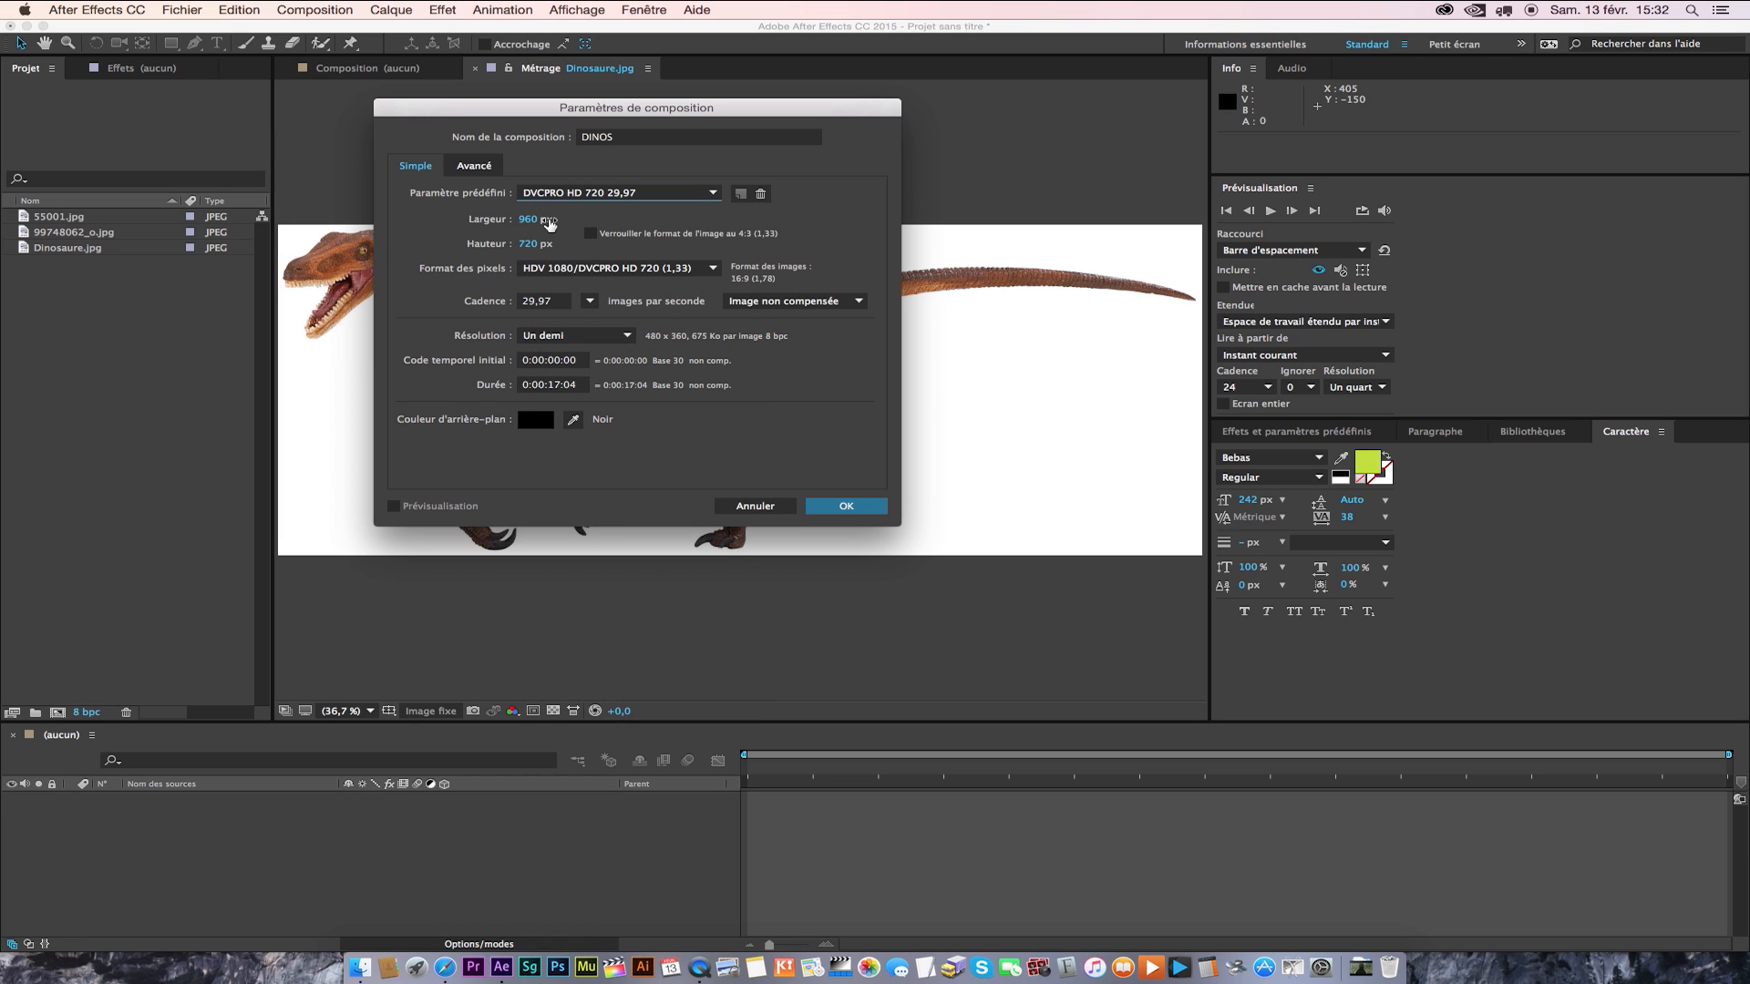
Set the composition preset to HDTV 1080 29,97 with square pixels and keep the resolution at Un demi.
left_click(614, 194)
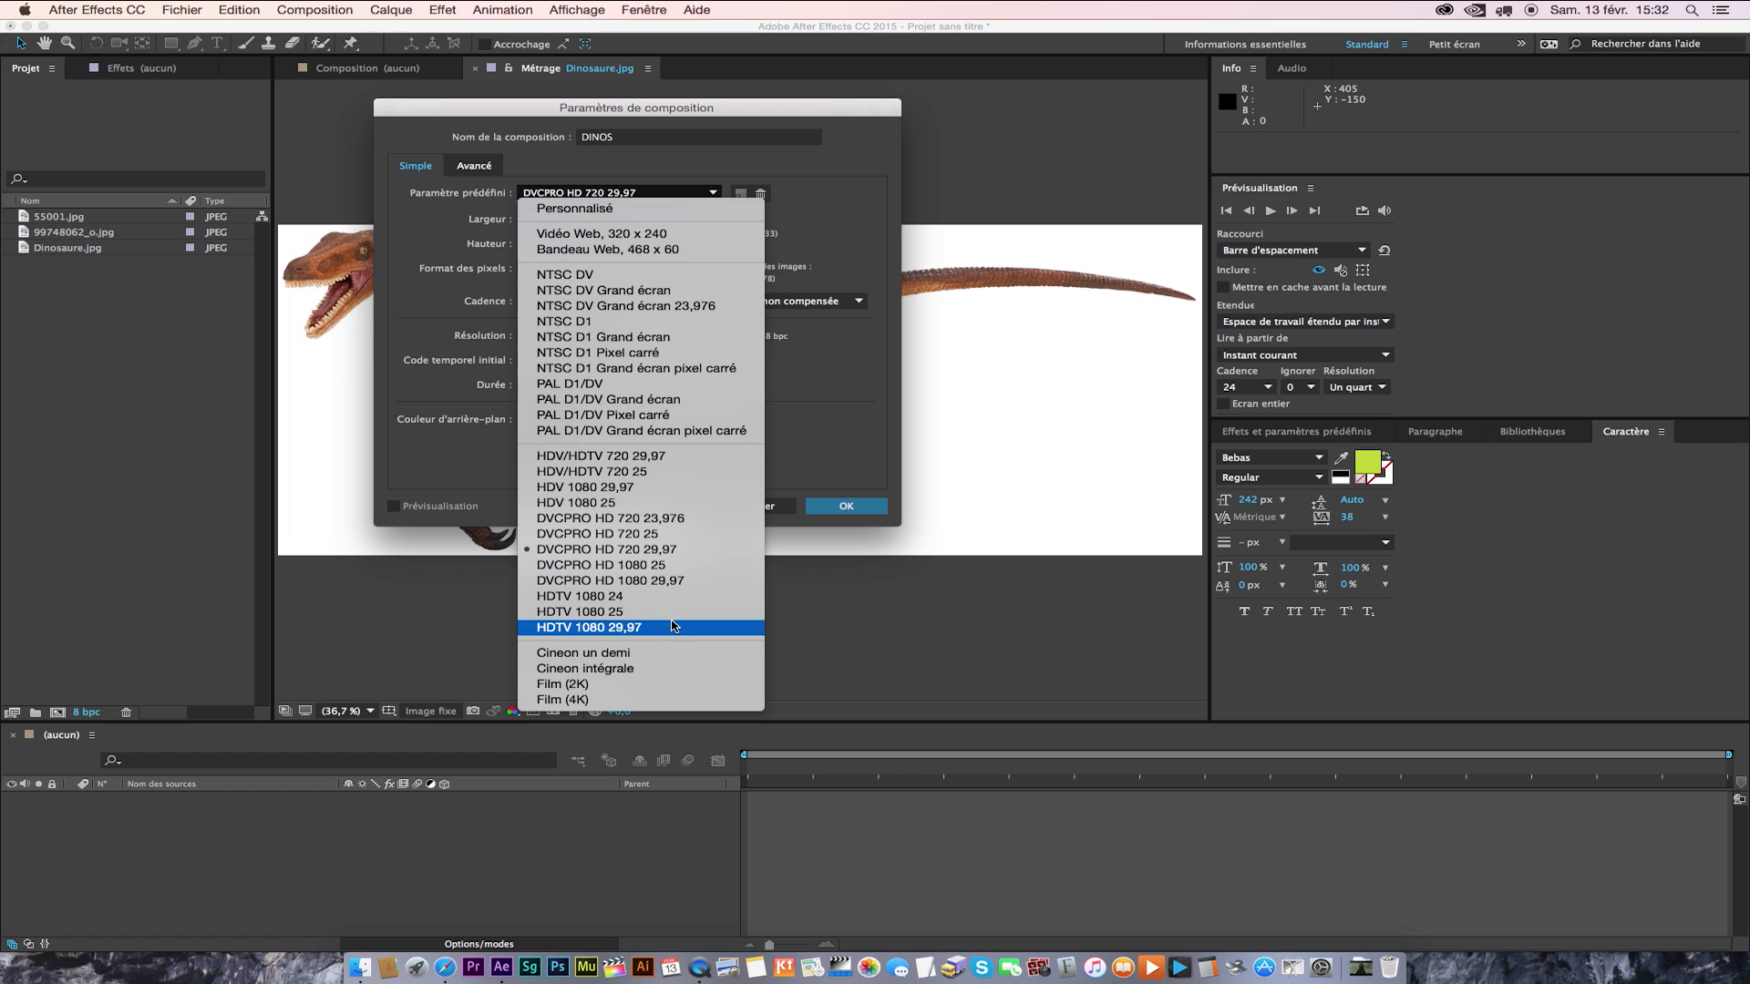
left_click(643, 629)
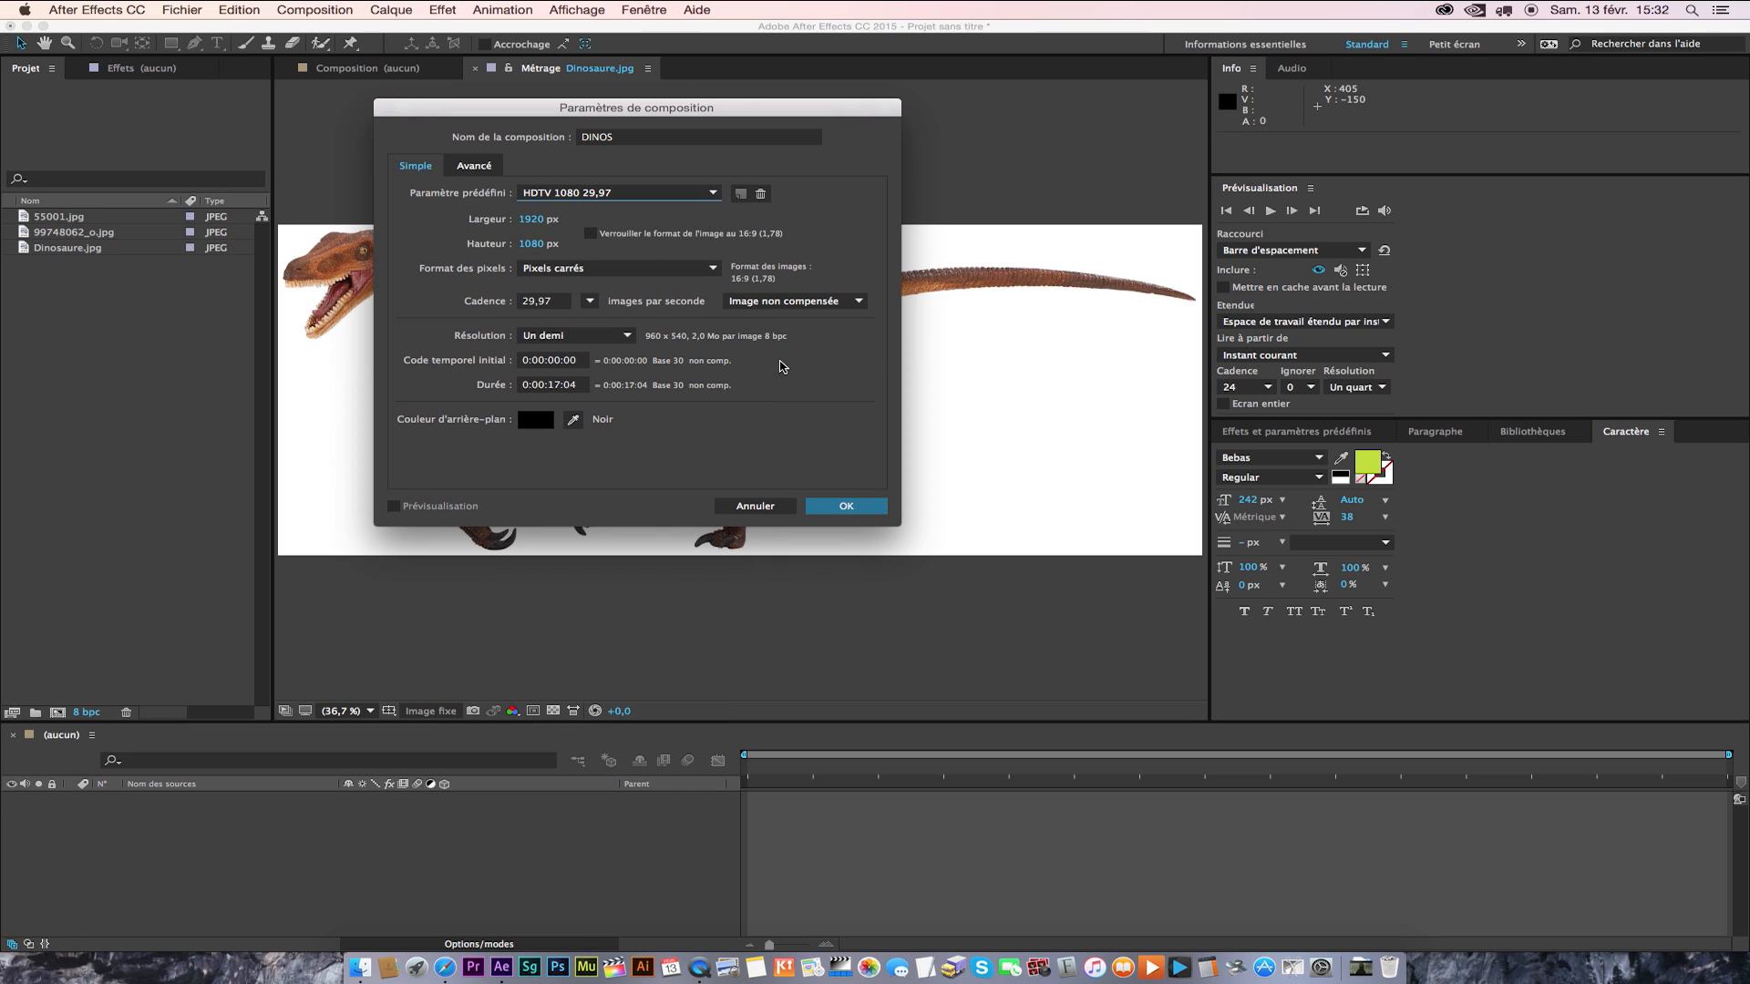
left_click(631, 270)
left_click(545, 286)
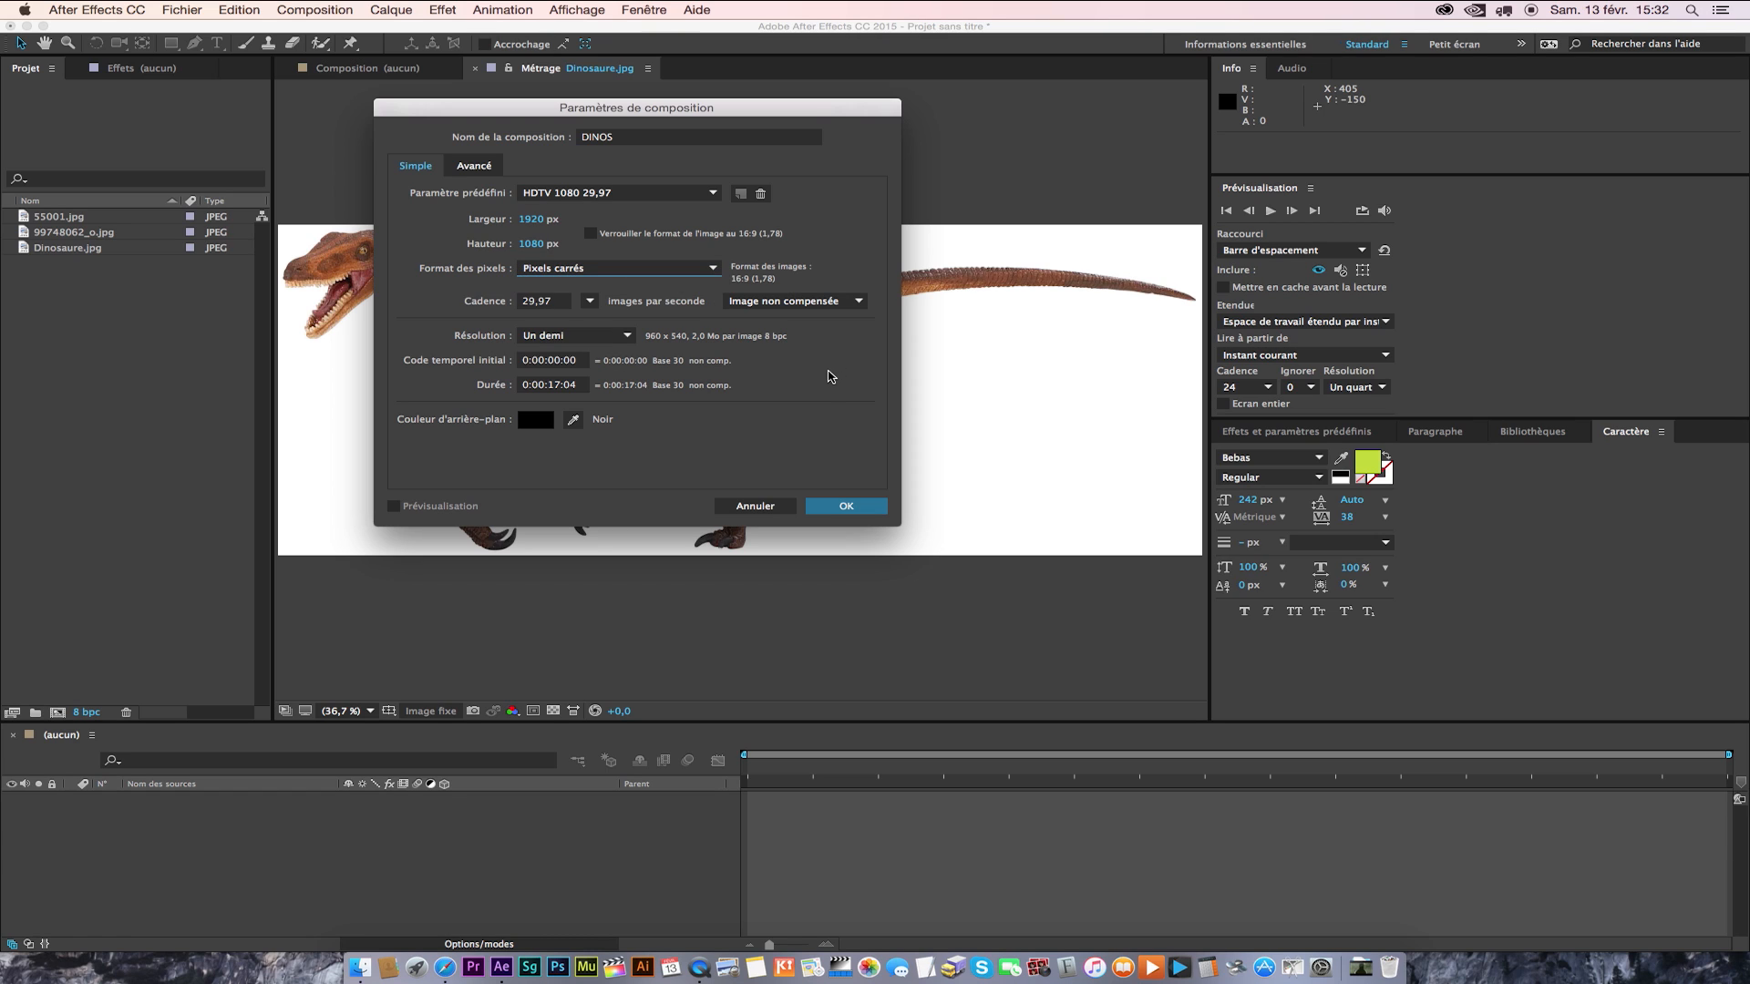
left_click(588, 337)
left_click(588, 339)
left_click(588, 341)
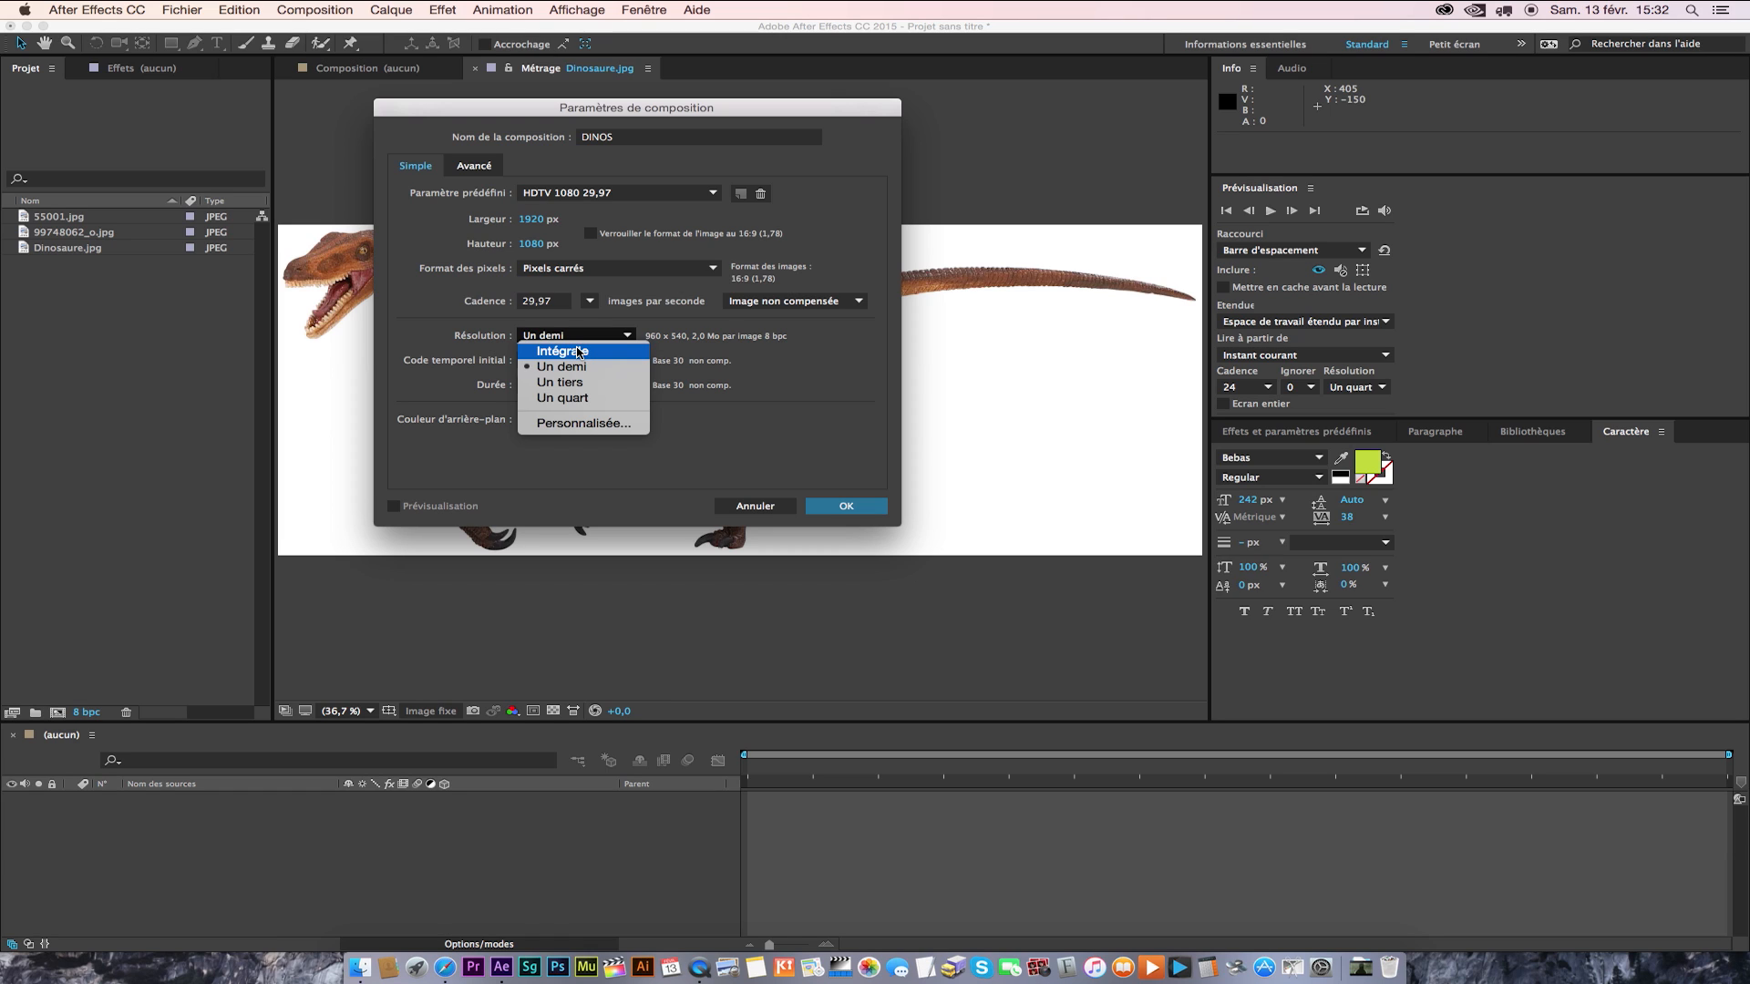
left_click(810, 380)
Set the duration to 0:00:18:00, keep the black background and create the composition.
left_click(526, 385)
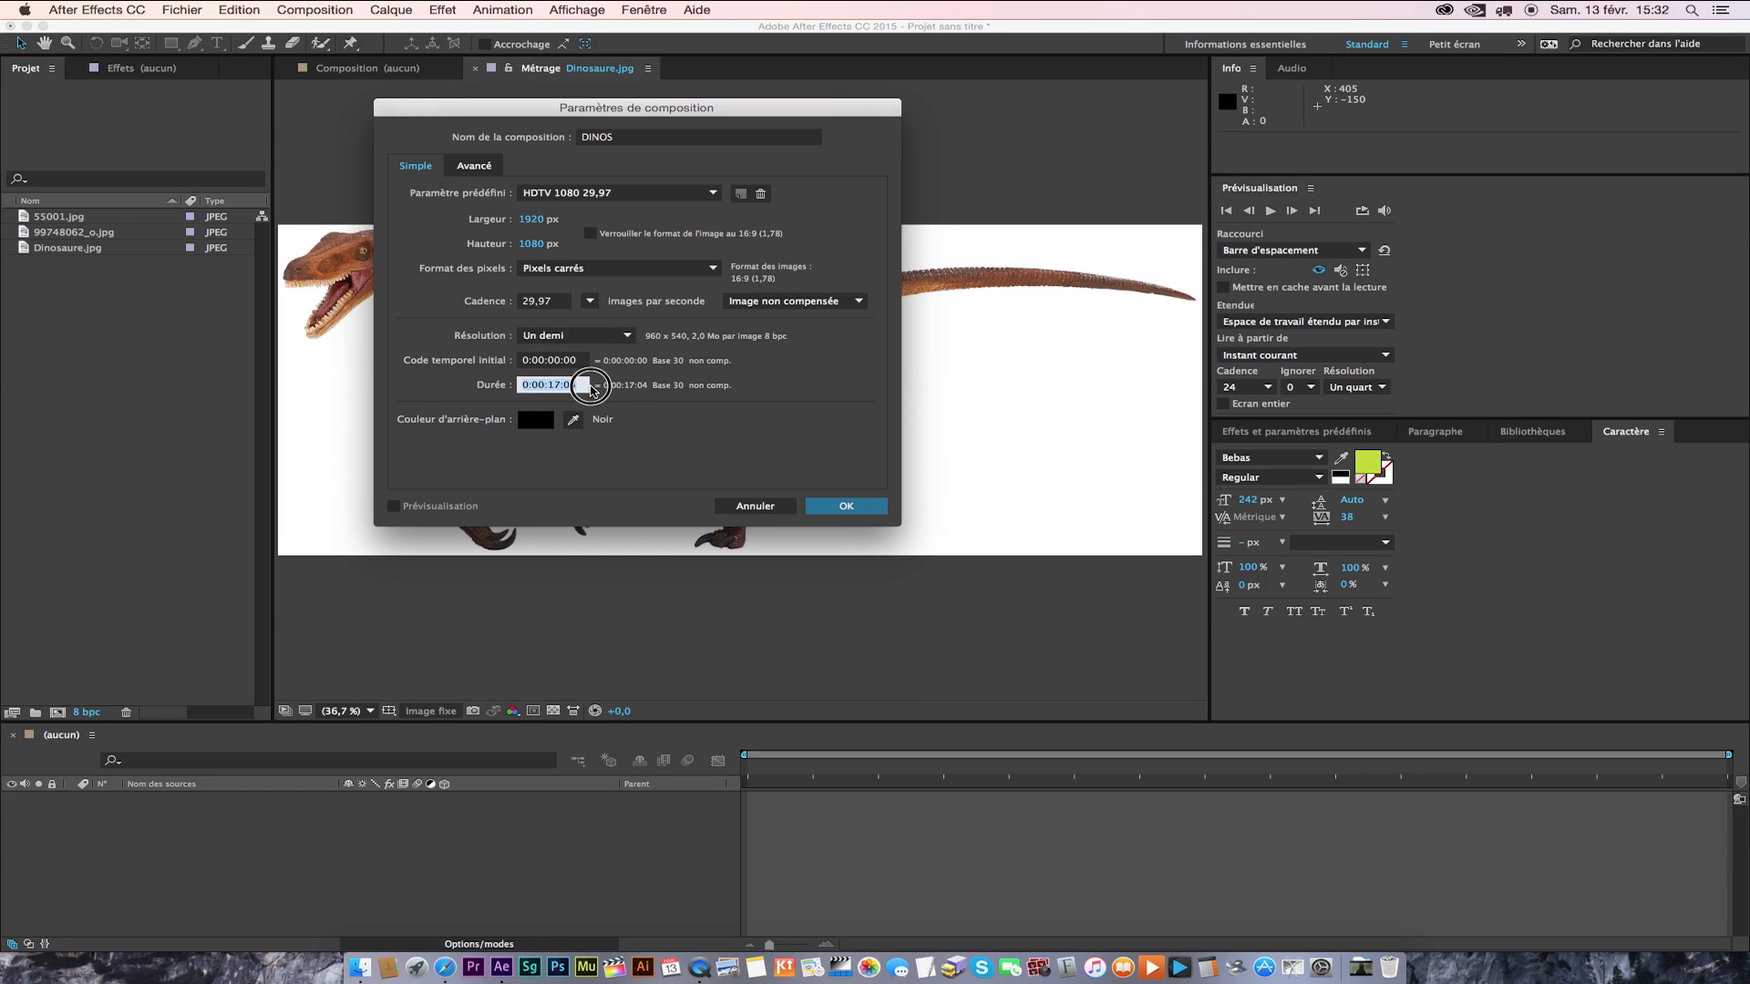
key("Right")
left_click(536, 419)
left_click(401, 133)
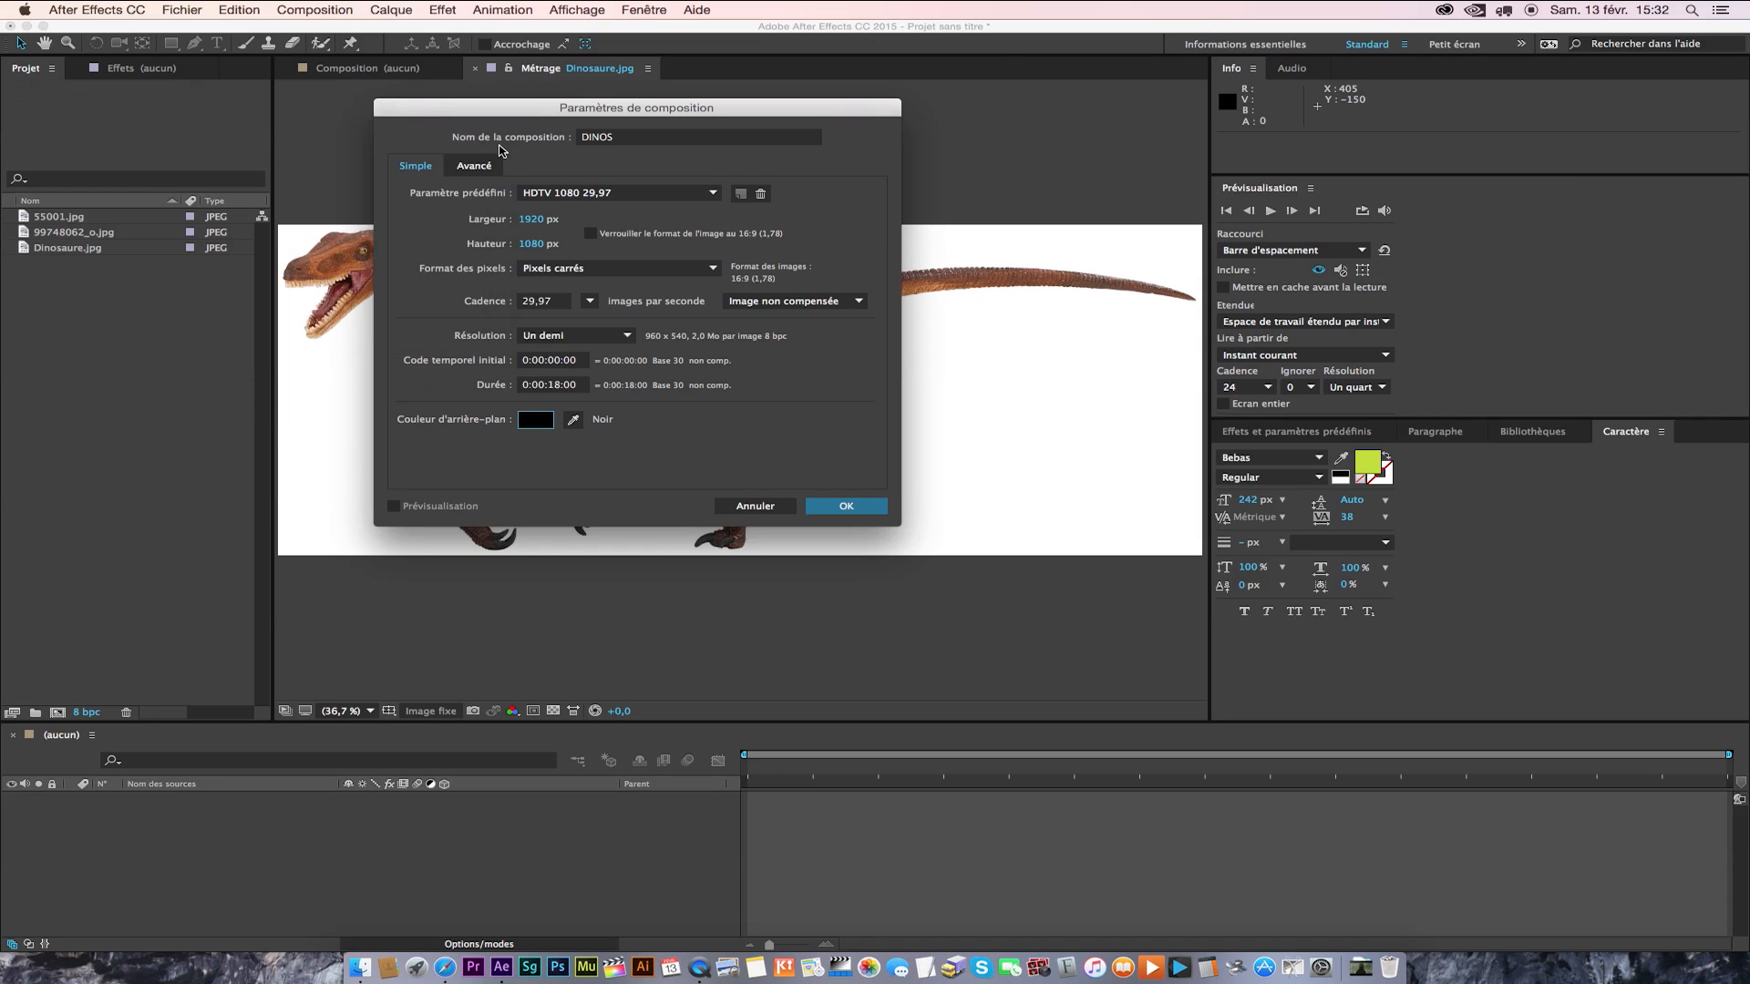
left_click(864, 508)
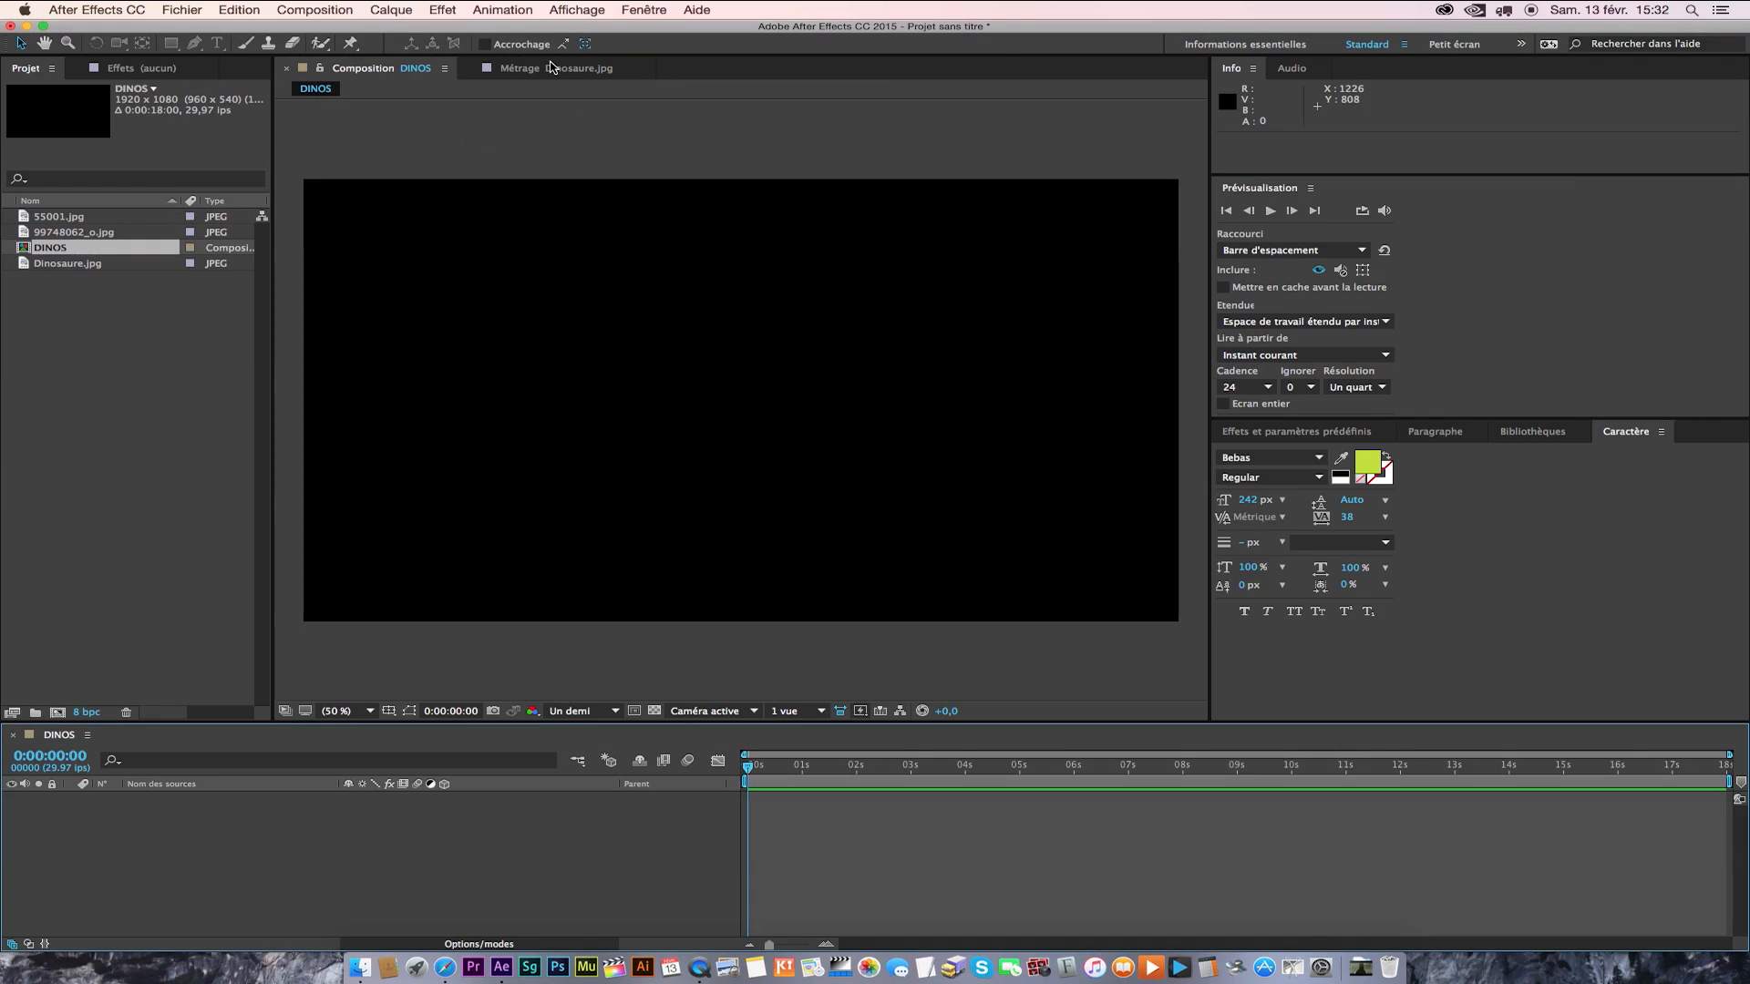
left_click(45, 259)
left_click(26, 251)
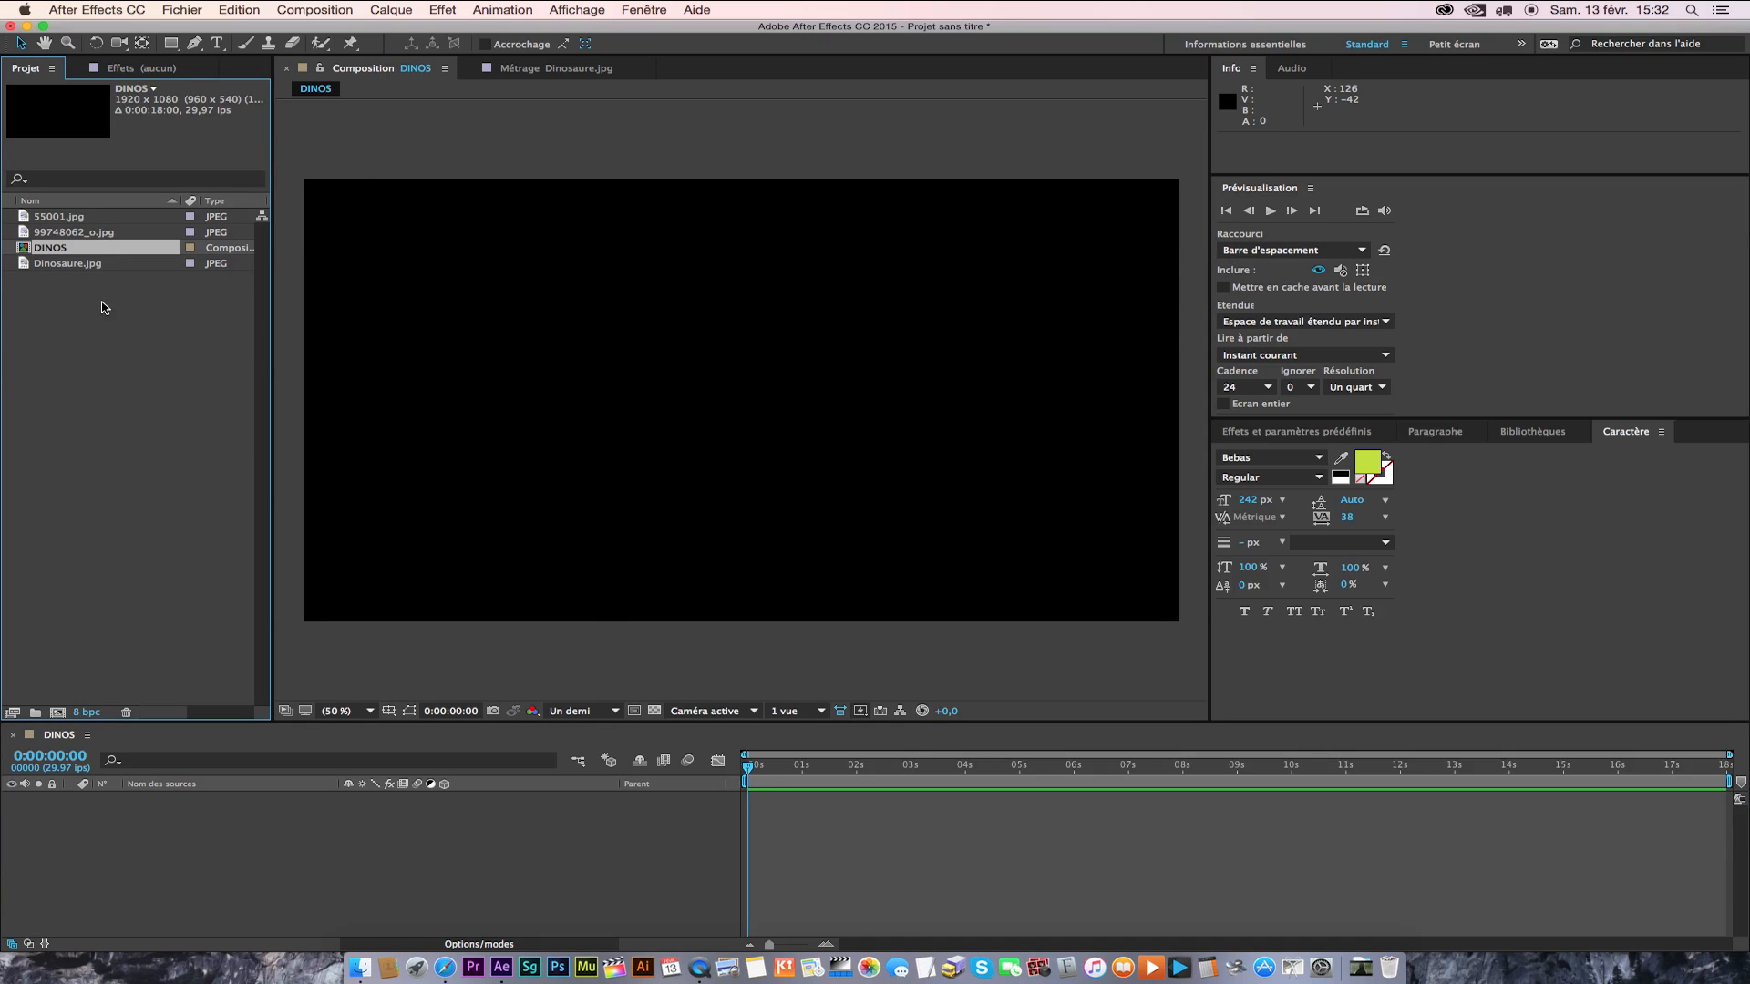
left_click_drag(828, 769, 633, 756)
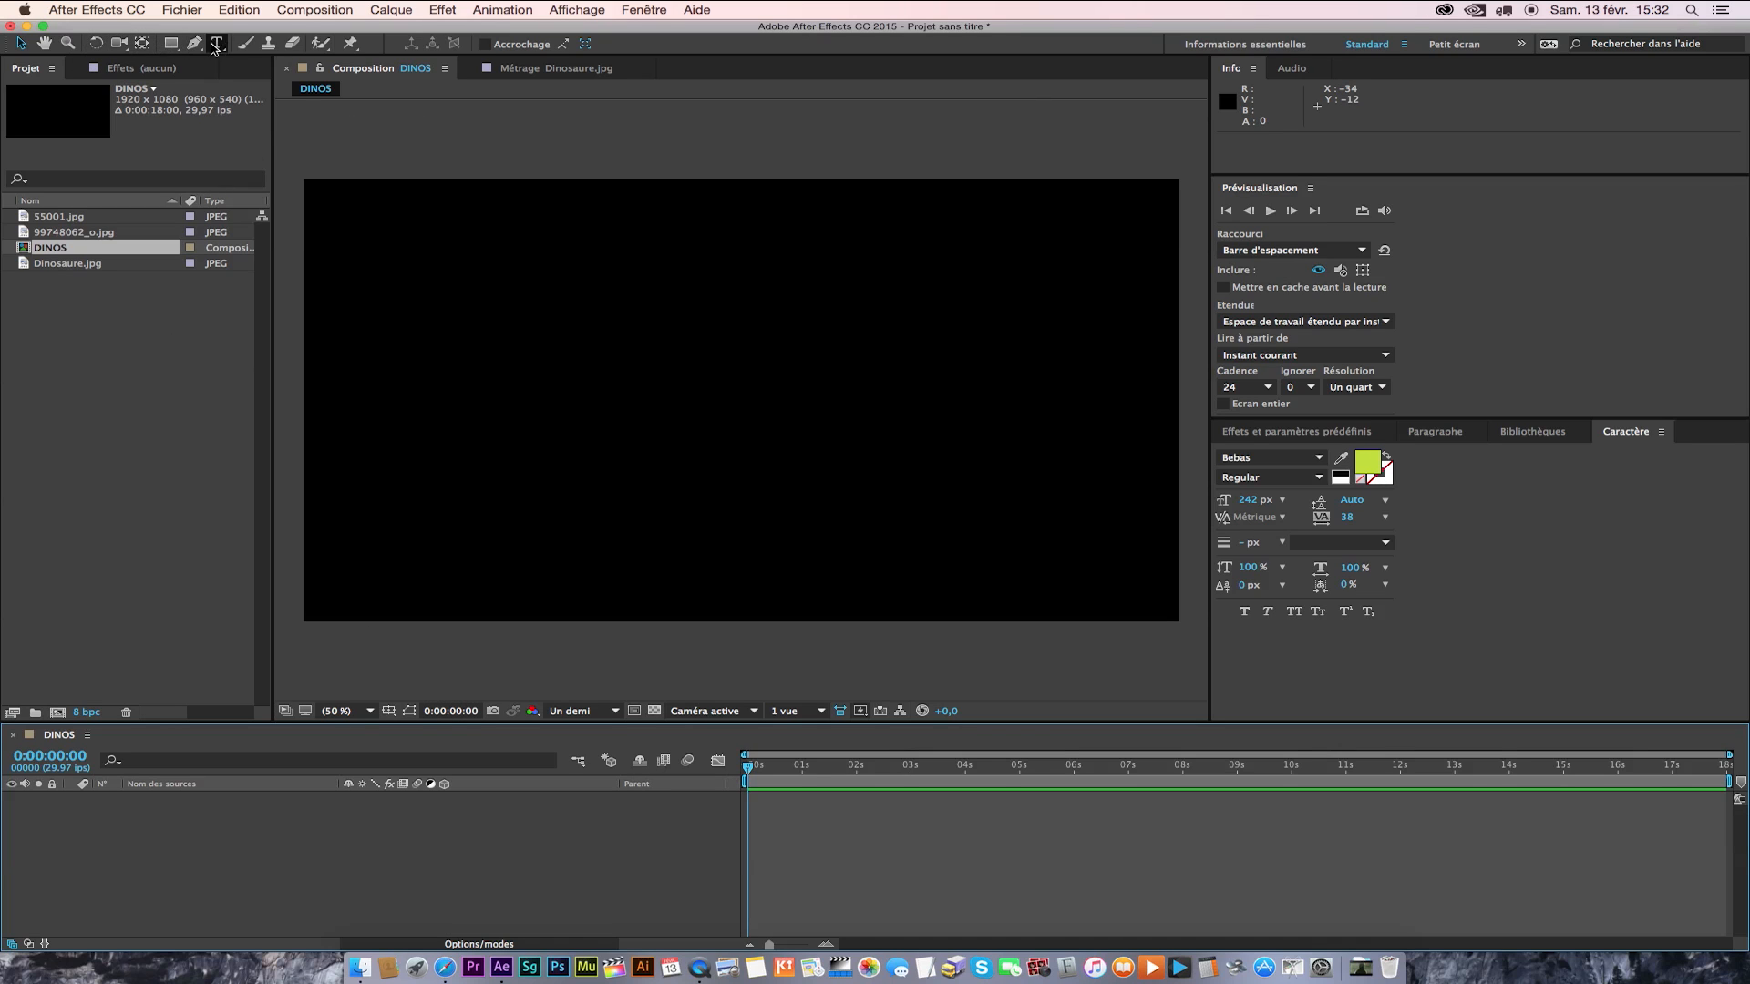
Go through the navigation tools, activating Hand, Zoom and Camera, and look at the camera tool's variants.
left_click(45, 43)
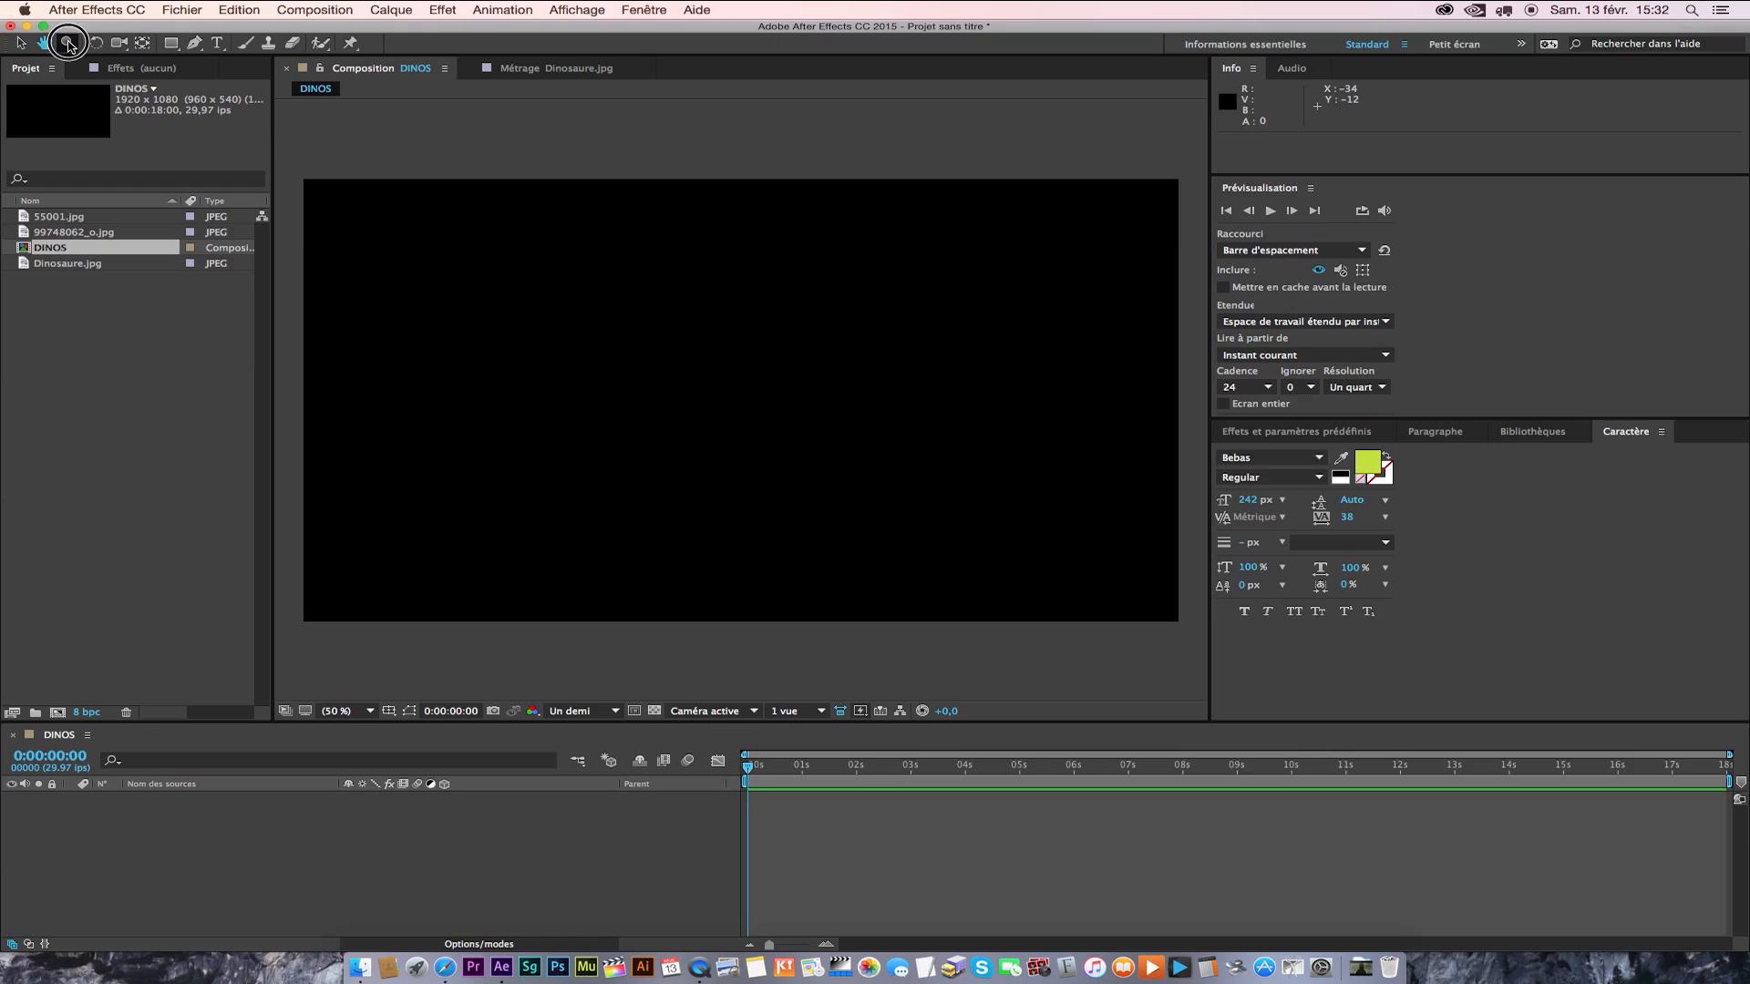
left_click(68, 44)
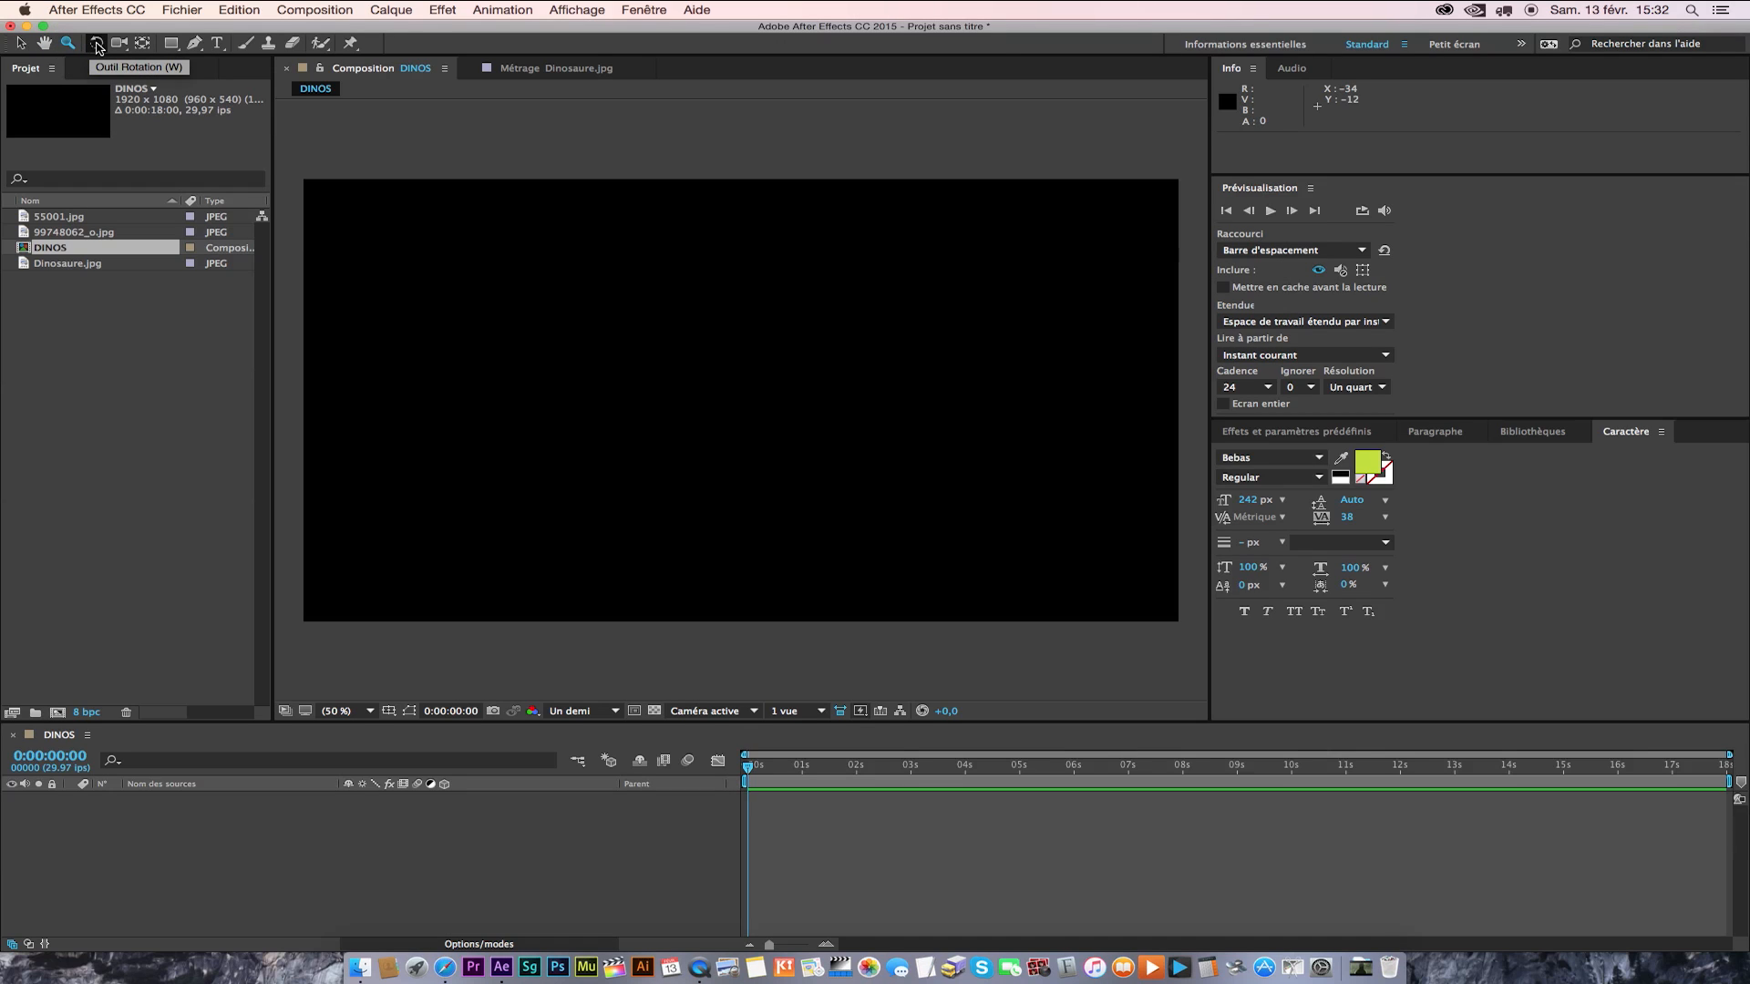
left_click(120, 44)
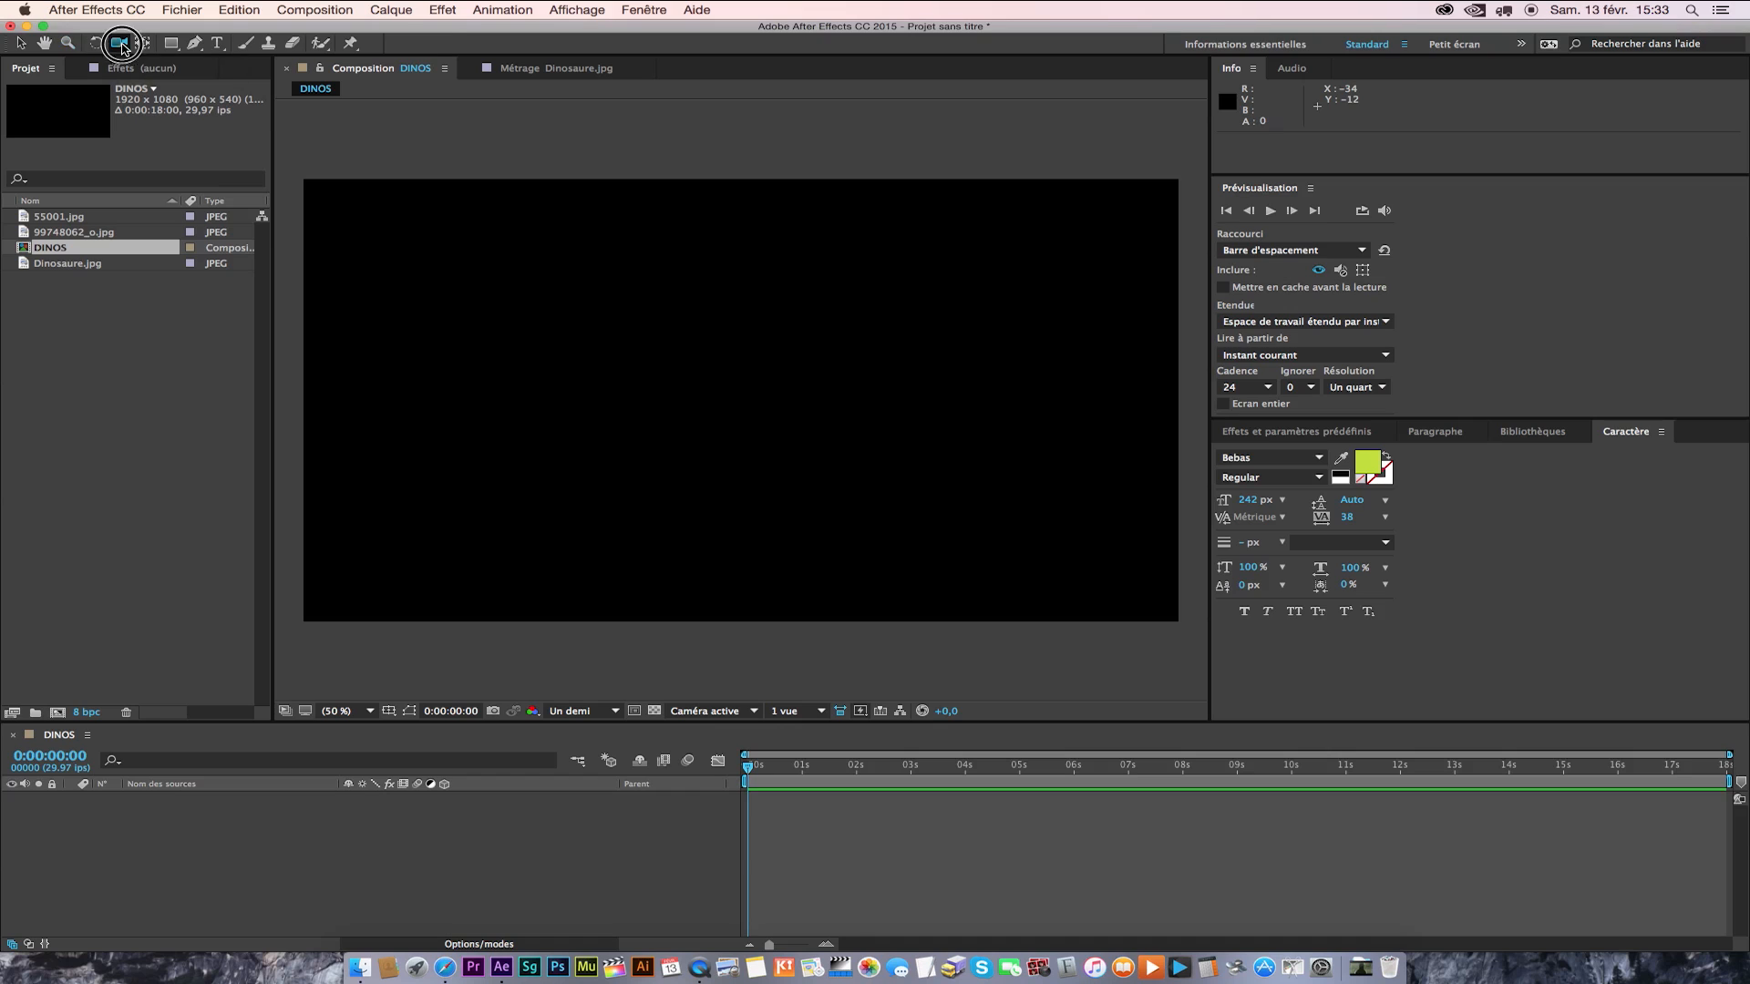
left_click_drag(125, 48, 219, 84)
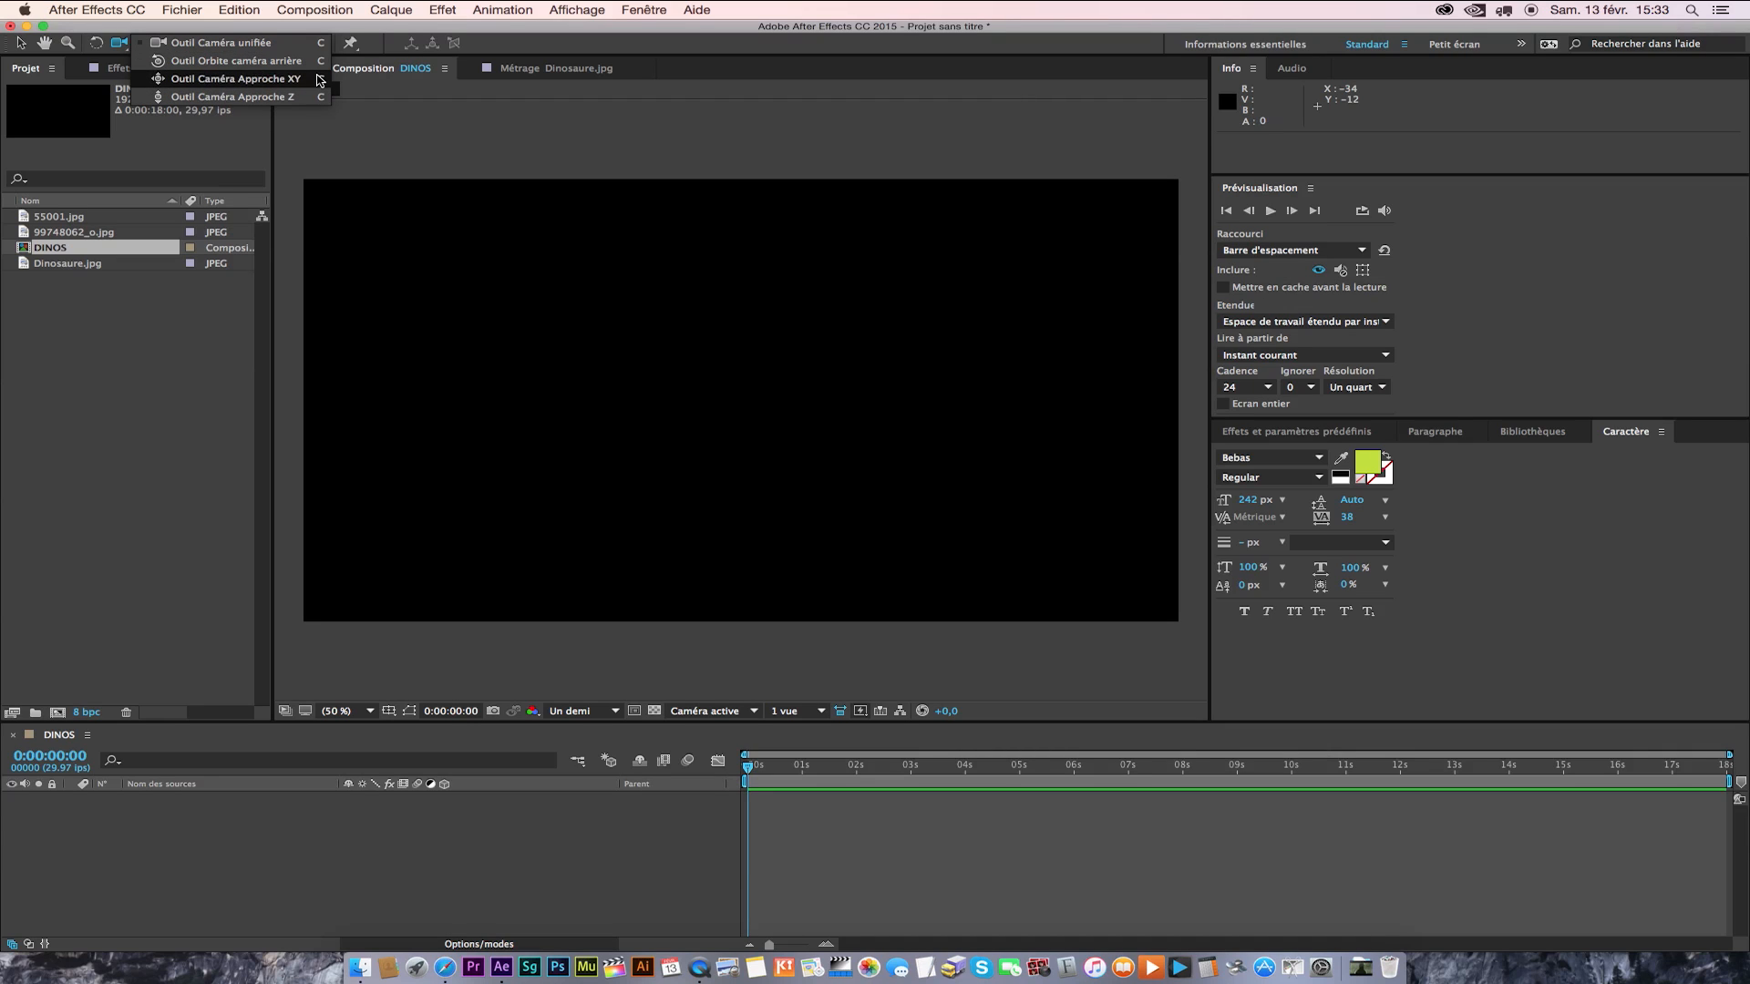
left_click(121, 45)
left_click(145, 45)
Go through the Rectangle, Pen, Text, Brush and Clone tools, activating each in turn and returning to the Brush.
left_click(173, 46)
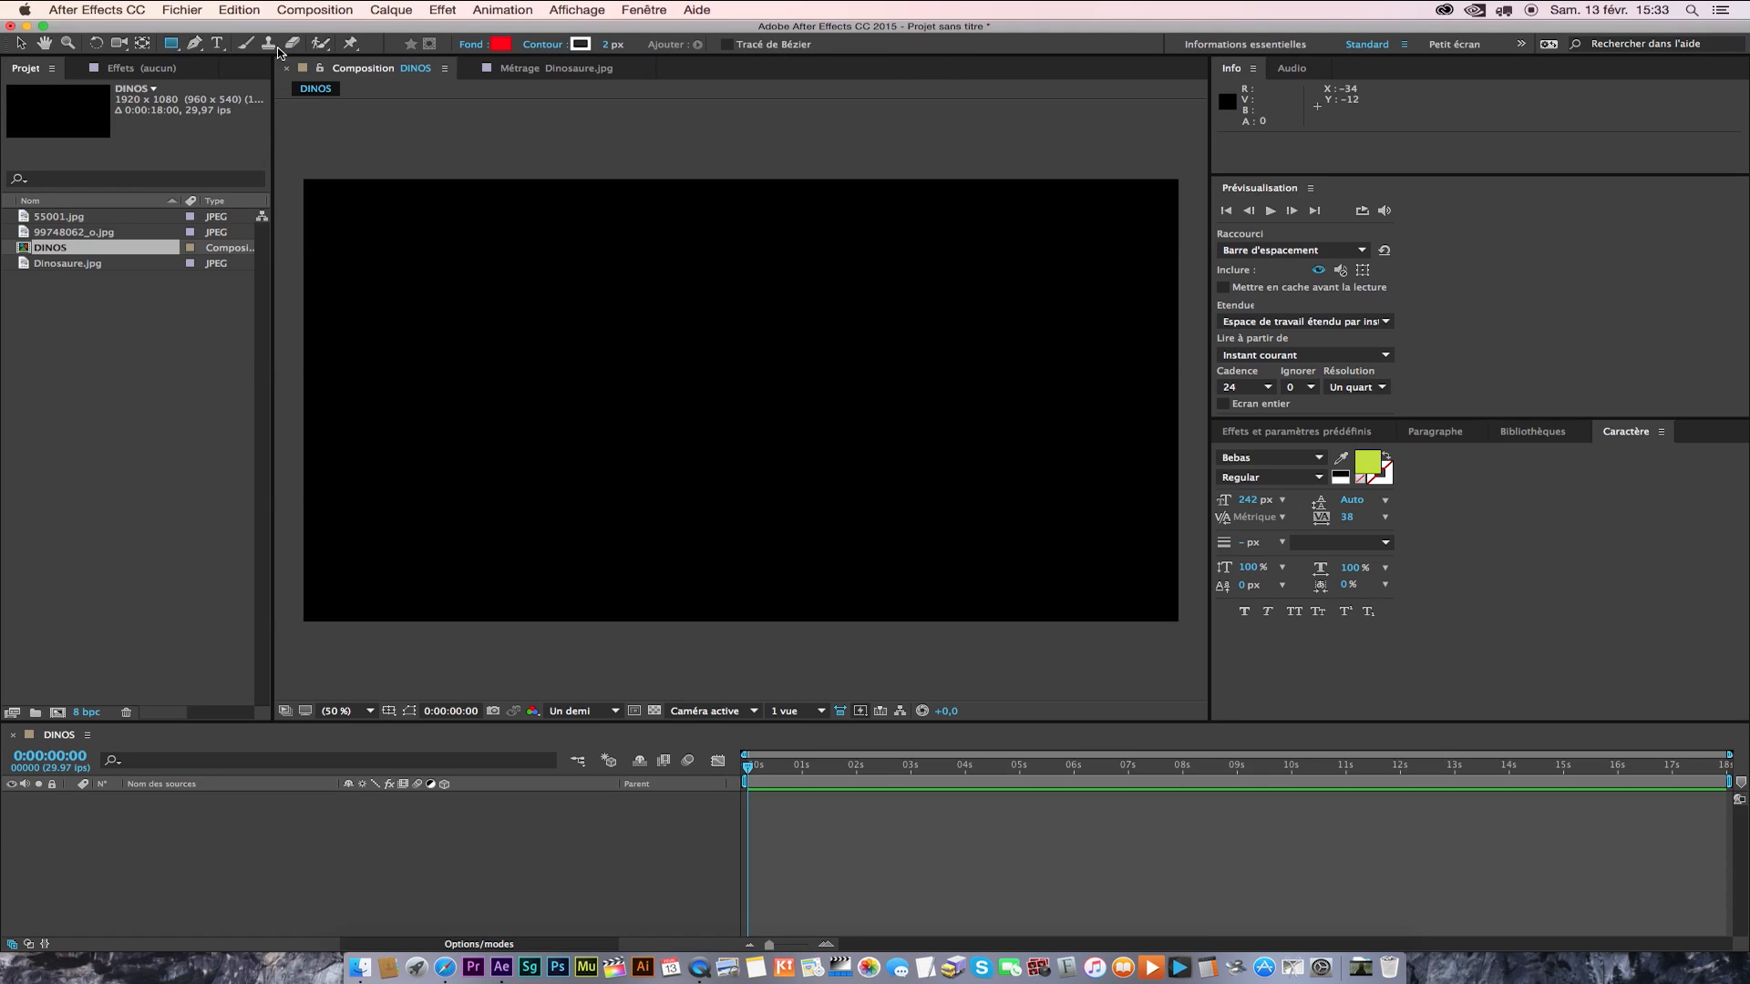
left_click(196, 45)
left_click(216, 44)
left_click(245, 43)
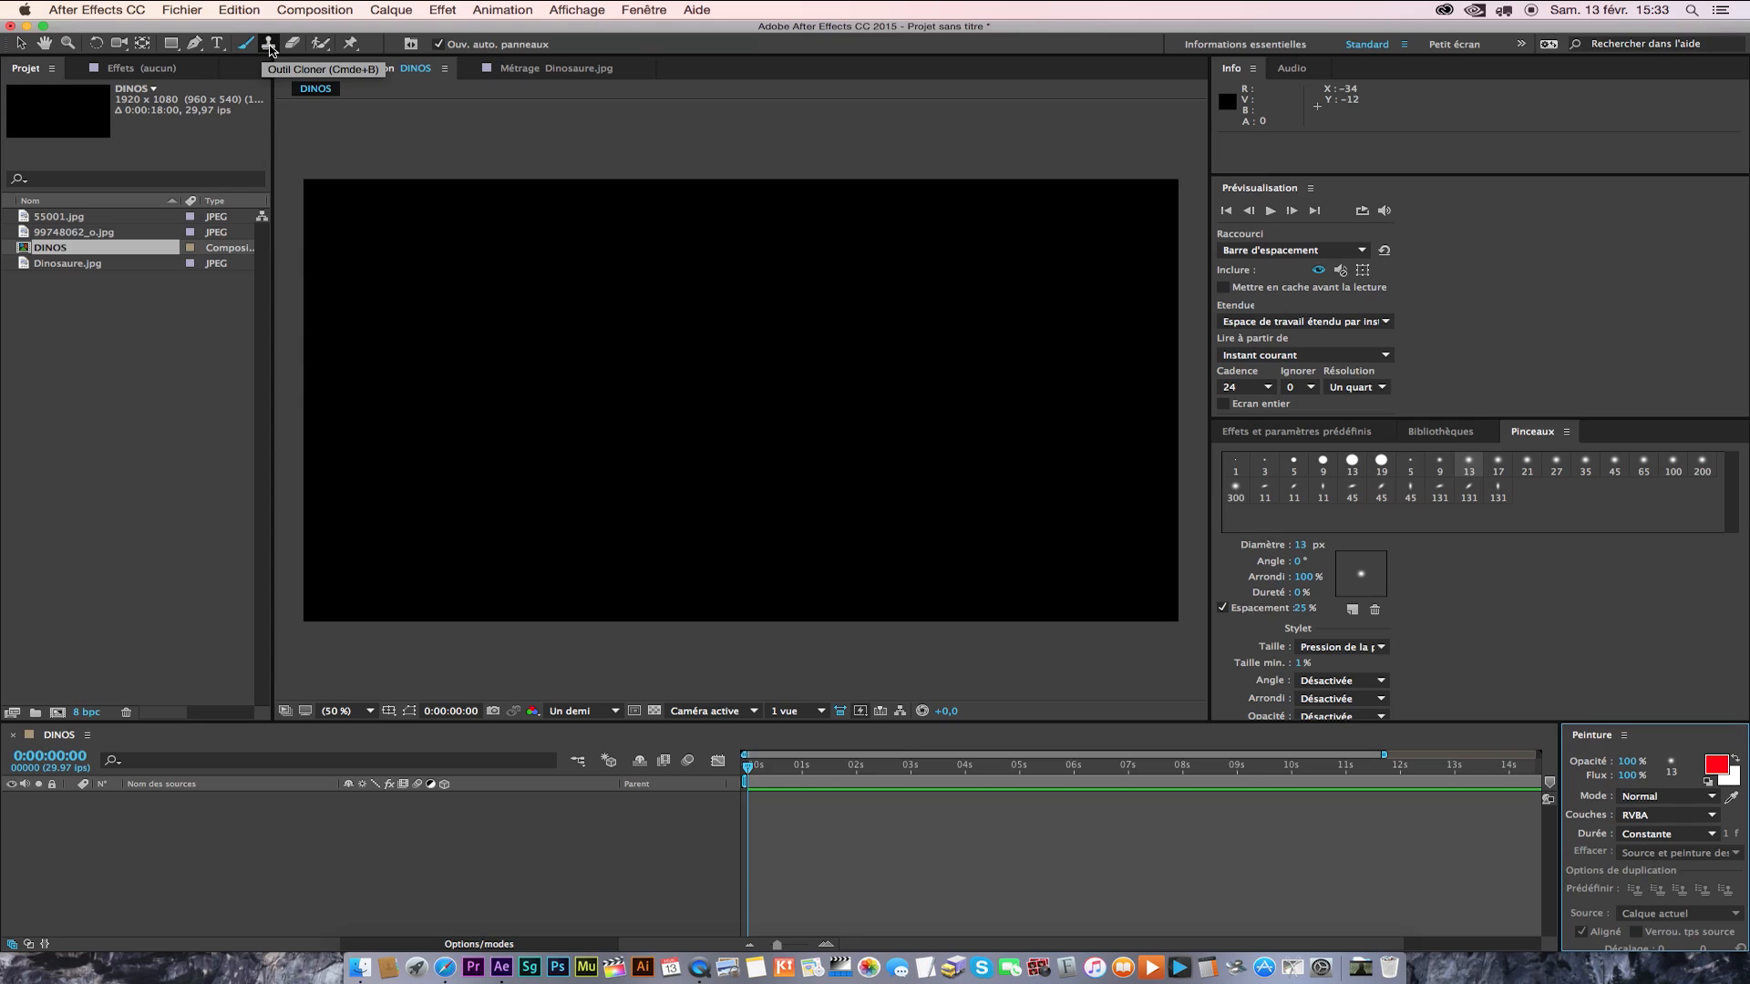
left_click(268, 45)
left_click(245, 44)
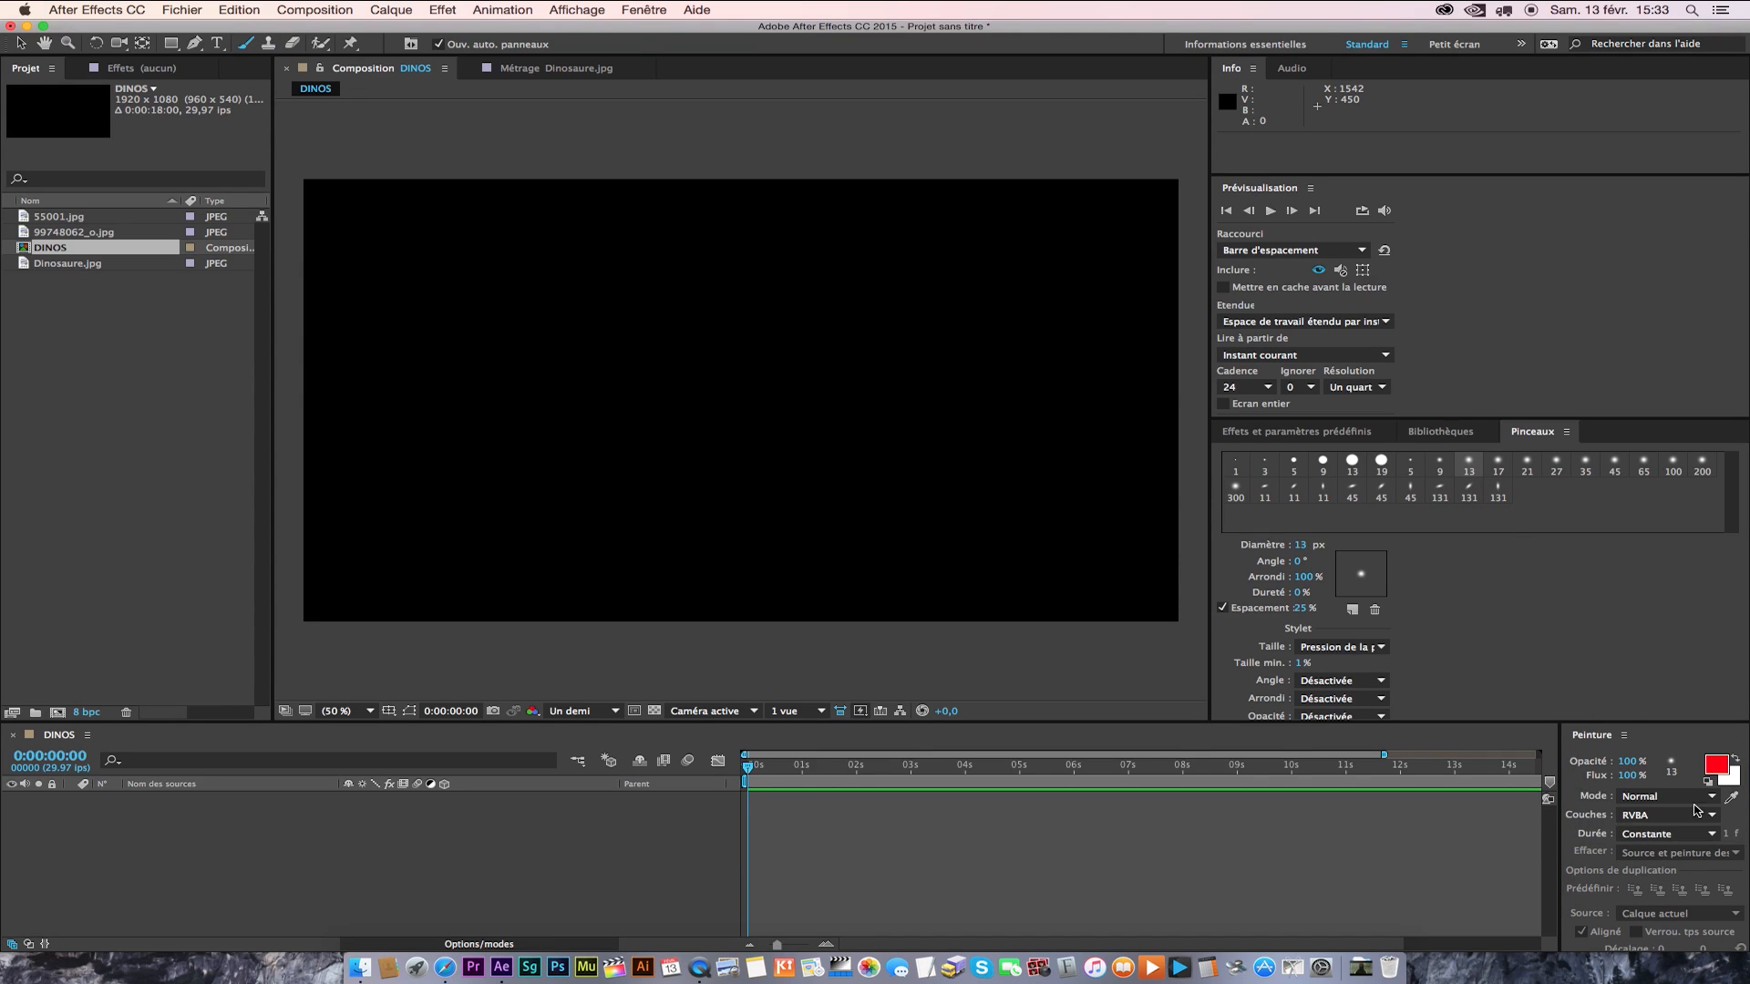
Look at the colour picker for the Brush tool's foreground colour and cancel it.
left_click(1714, 767)
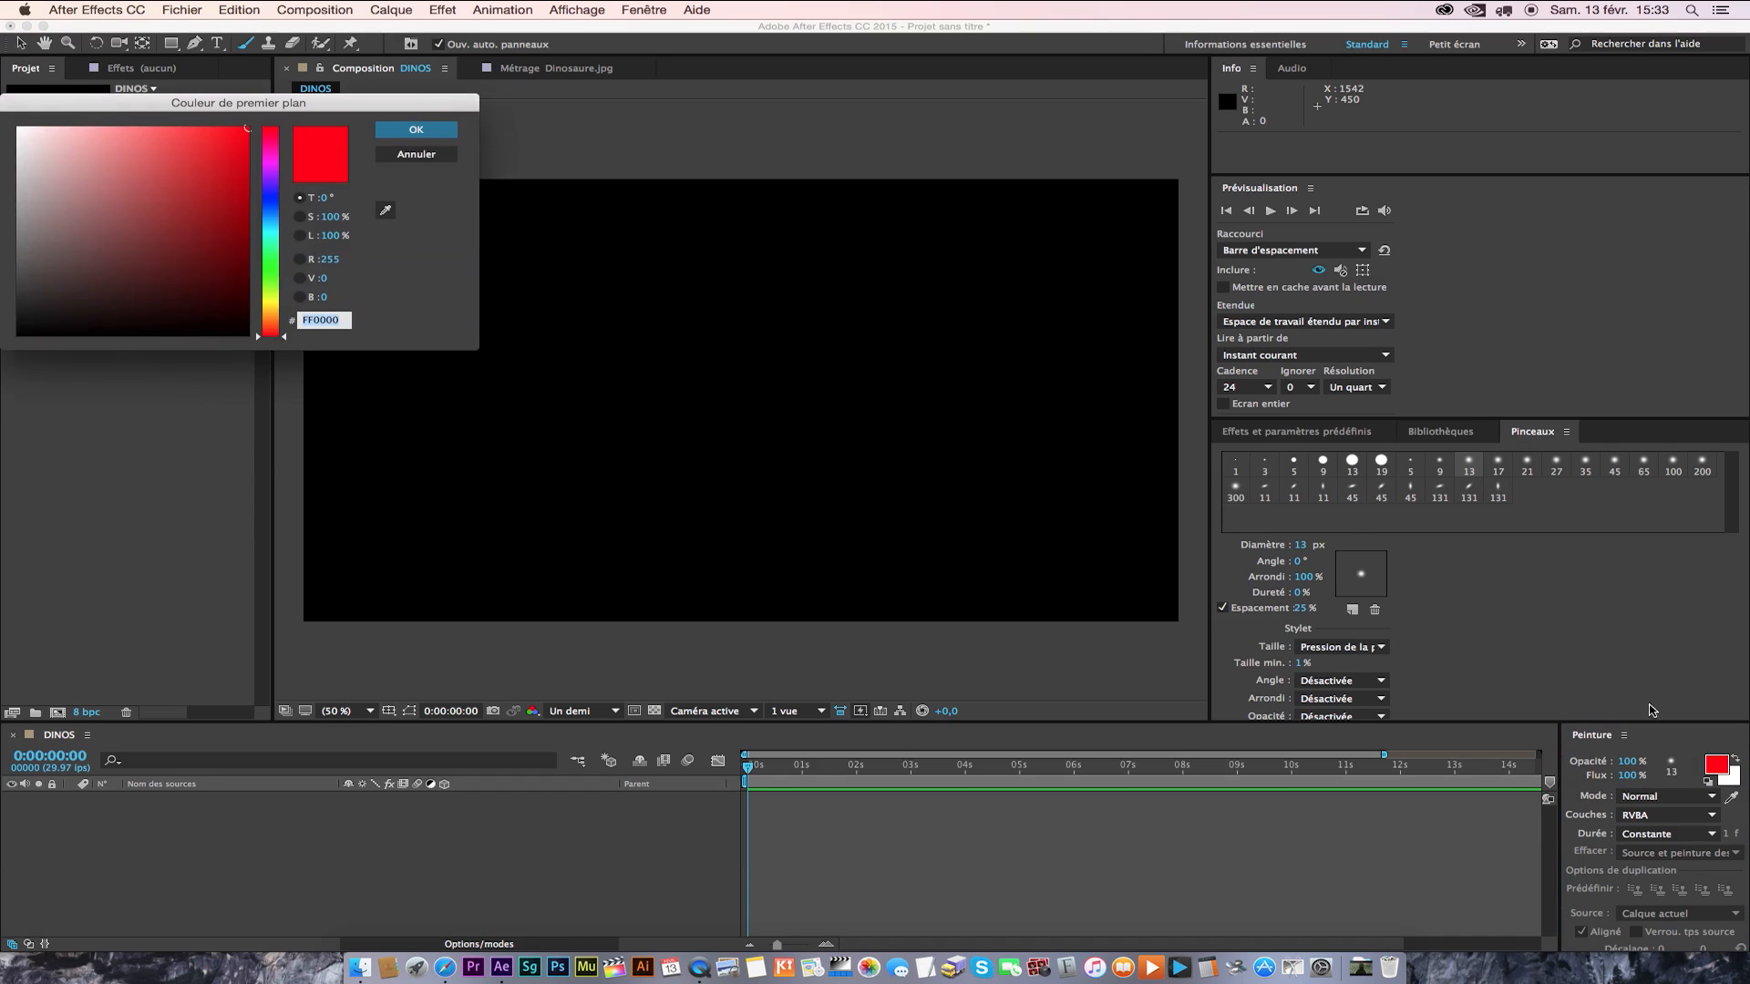
left_click_drag(152, 208, 211, 161)
left_click(427, 156)
Activate the Clone, Roto Brush and Puppet tools in turn, and look at the audio and info displays.
left_click(270, 43)
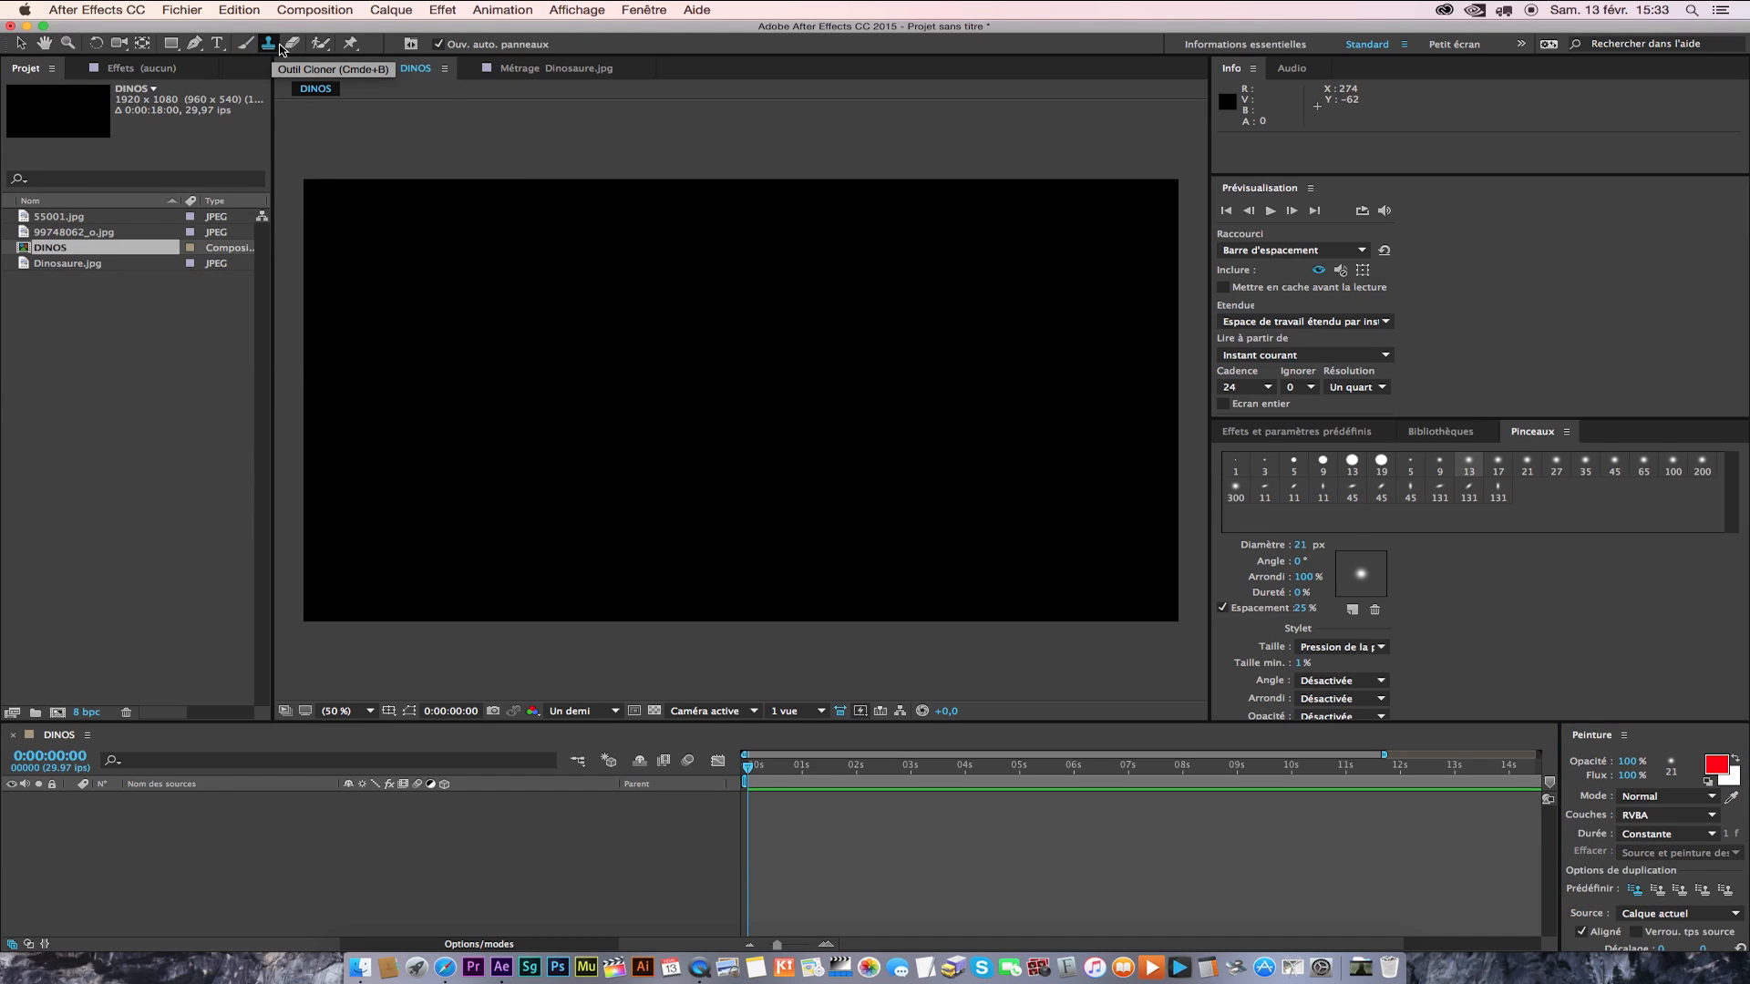
left_click(320, 44)
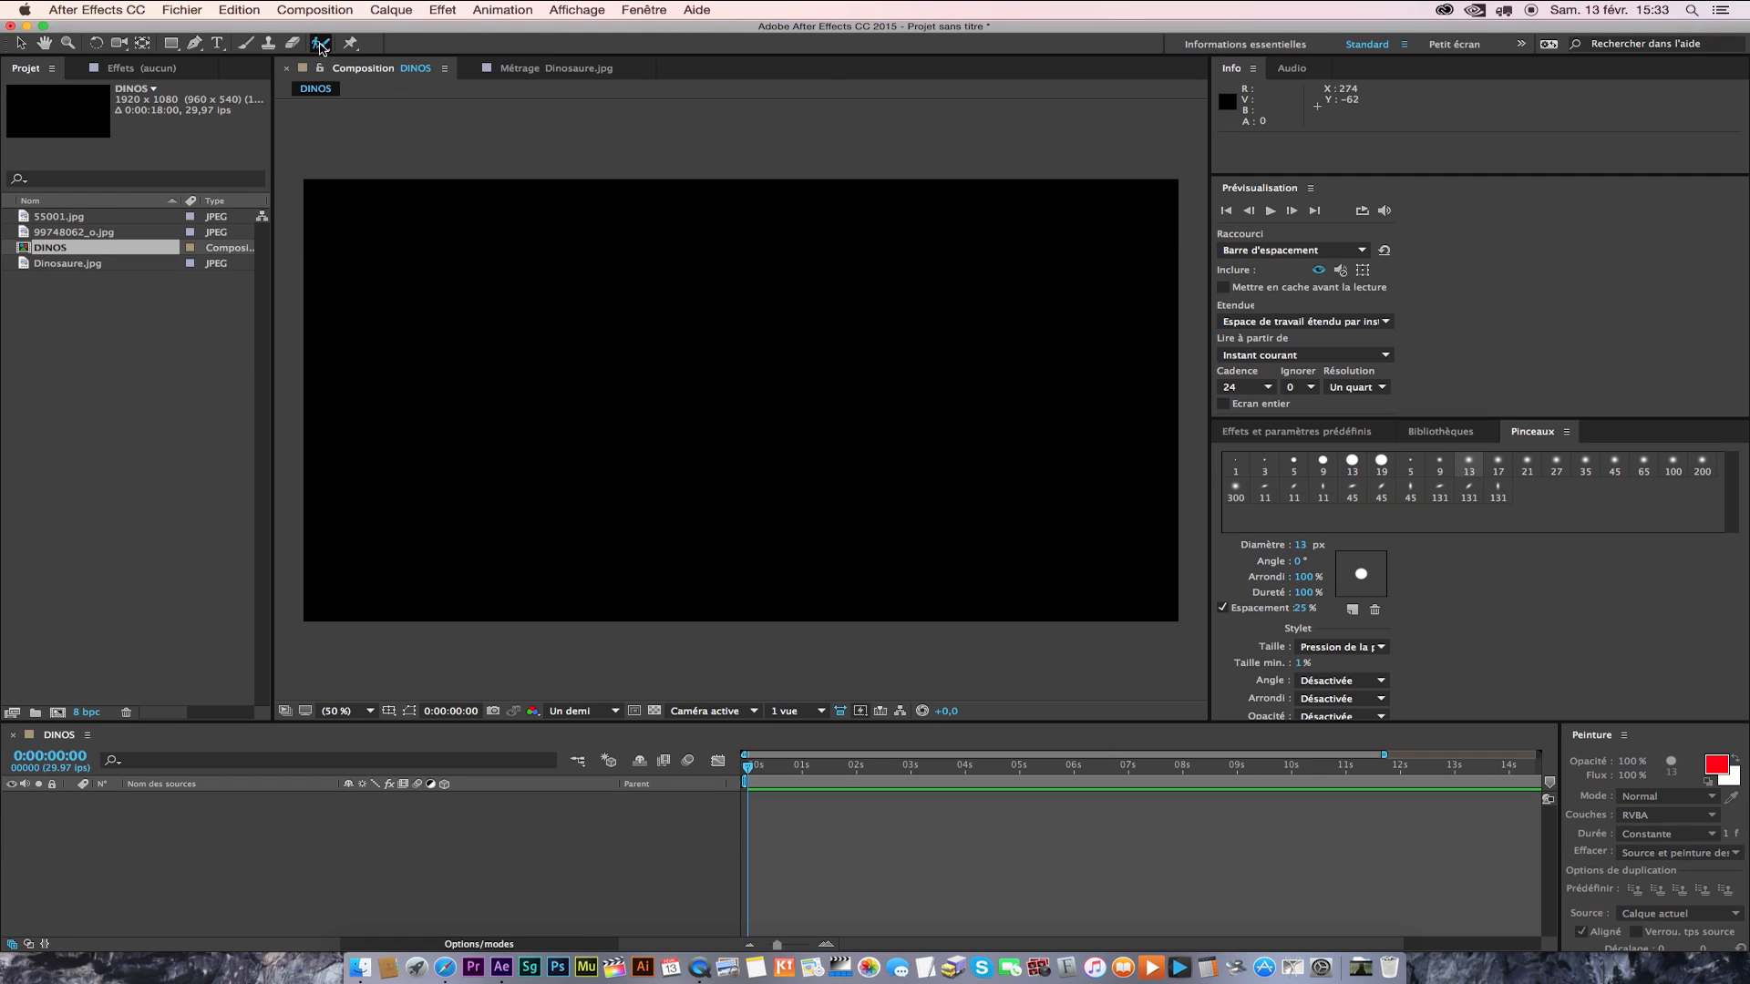
left_click(351, 46)
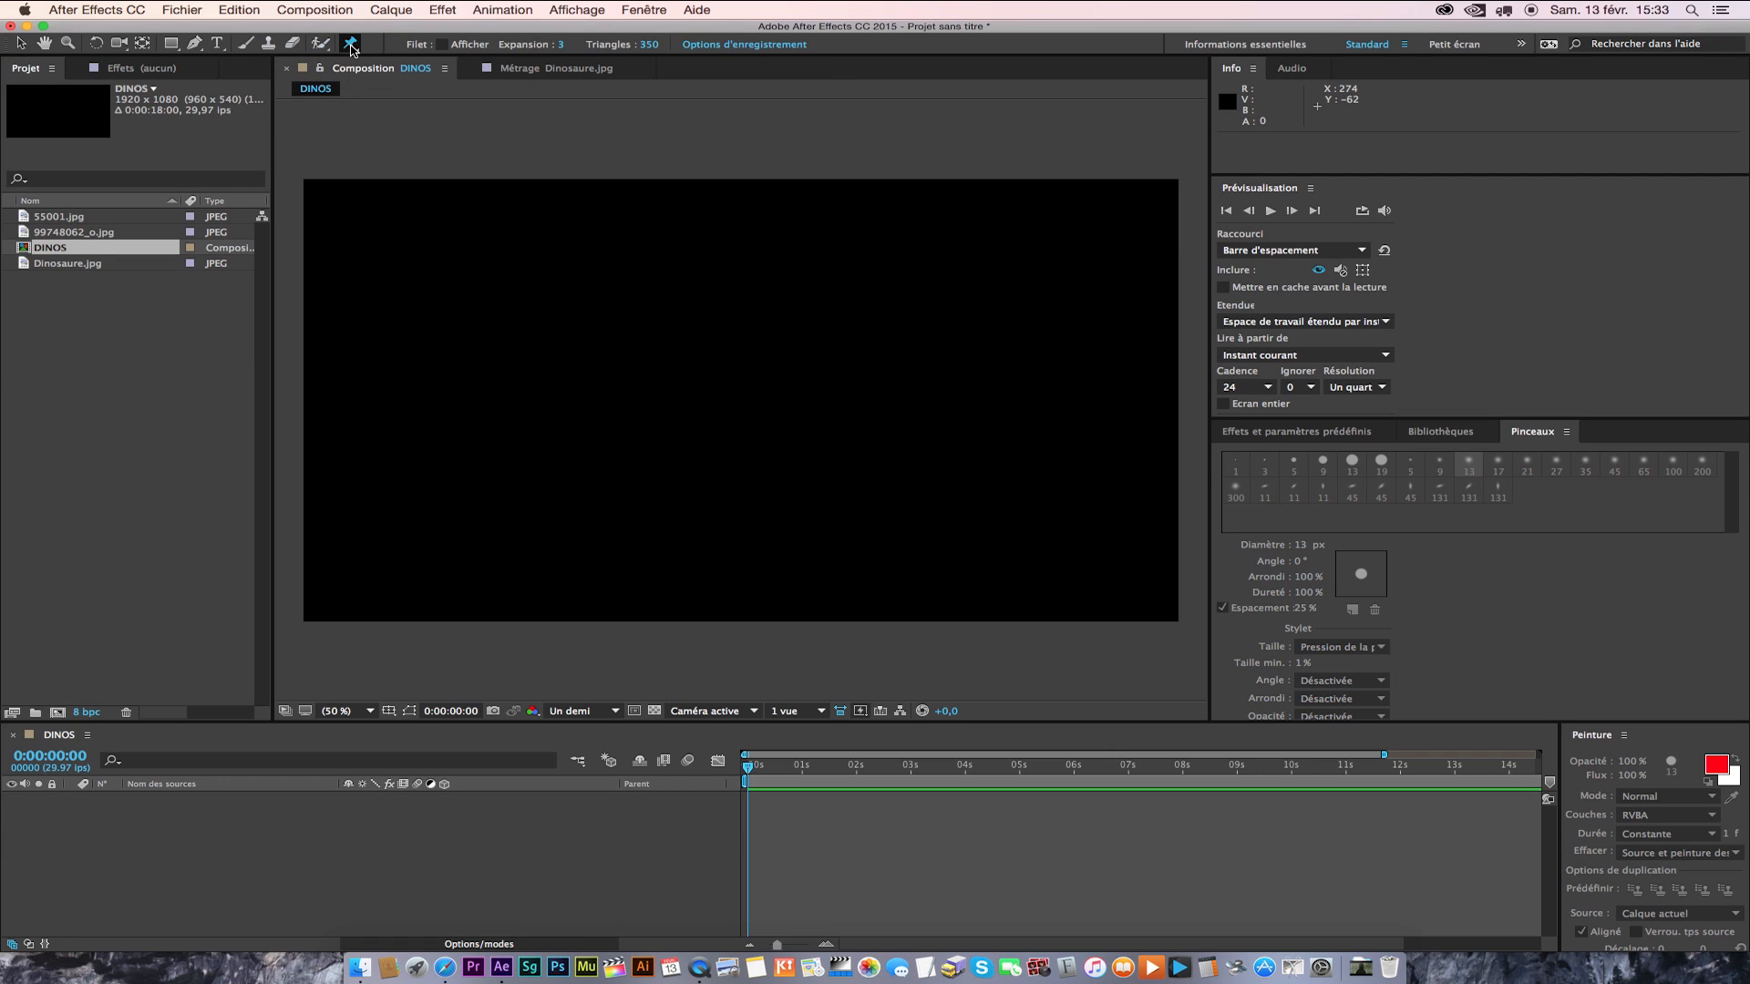
left_click(1292, 69)
left_click(1232, 69)
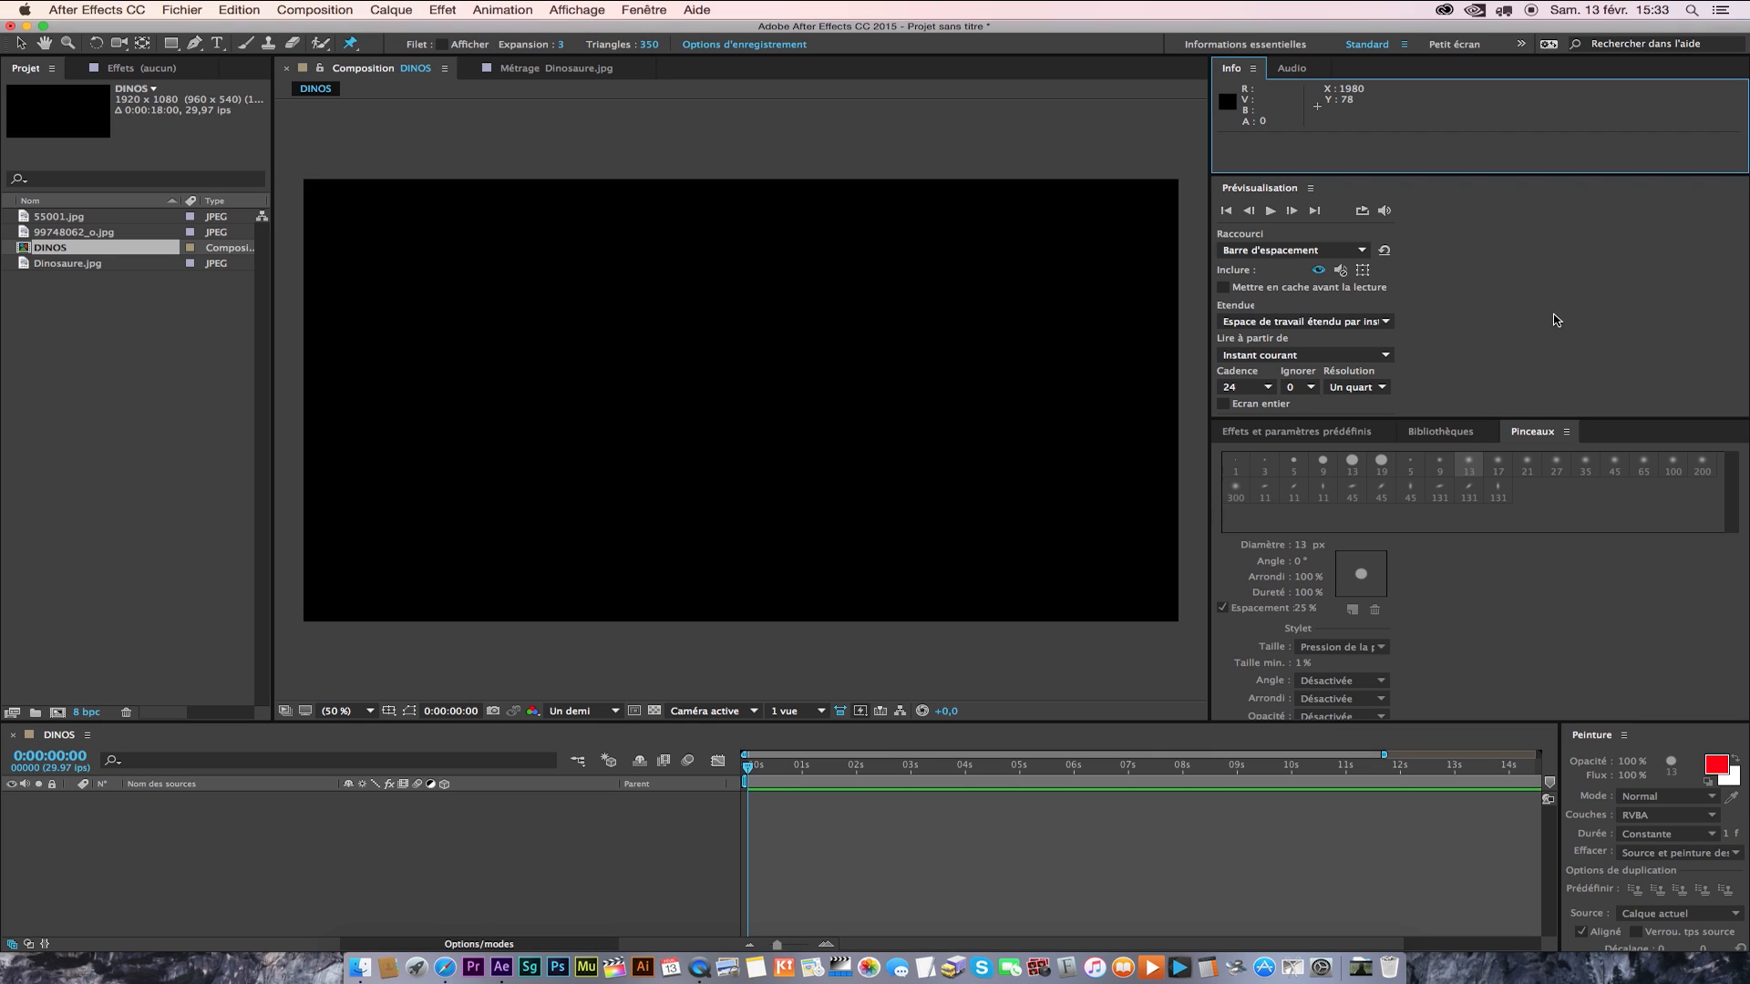
Set the preview resolution to Automatique and the preview frame rate to 29,97.
left_click(1376, 389)
left_click(1392, 403)
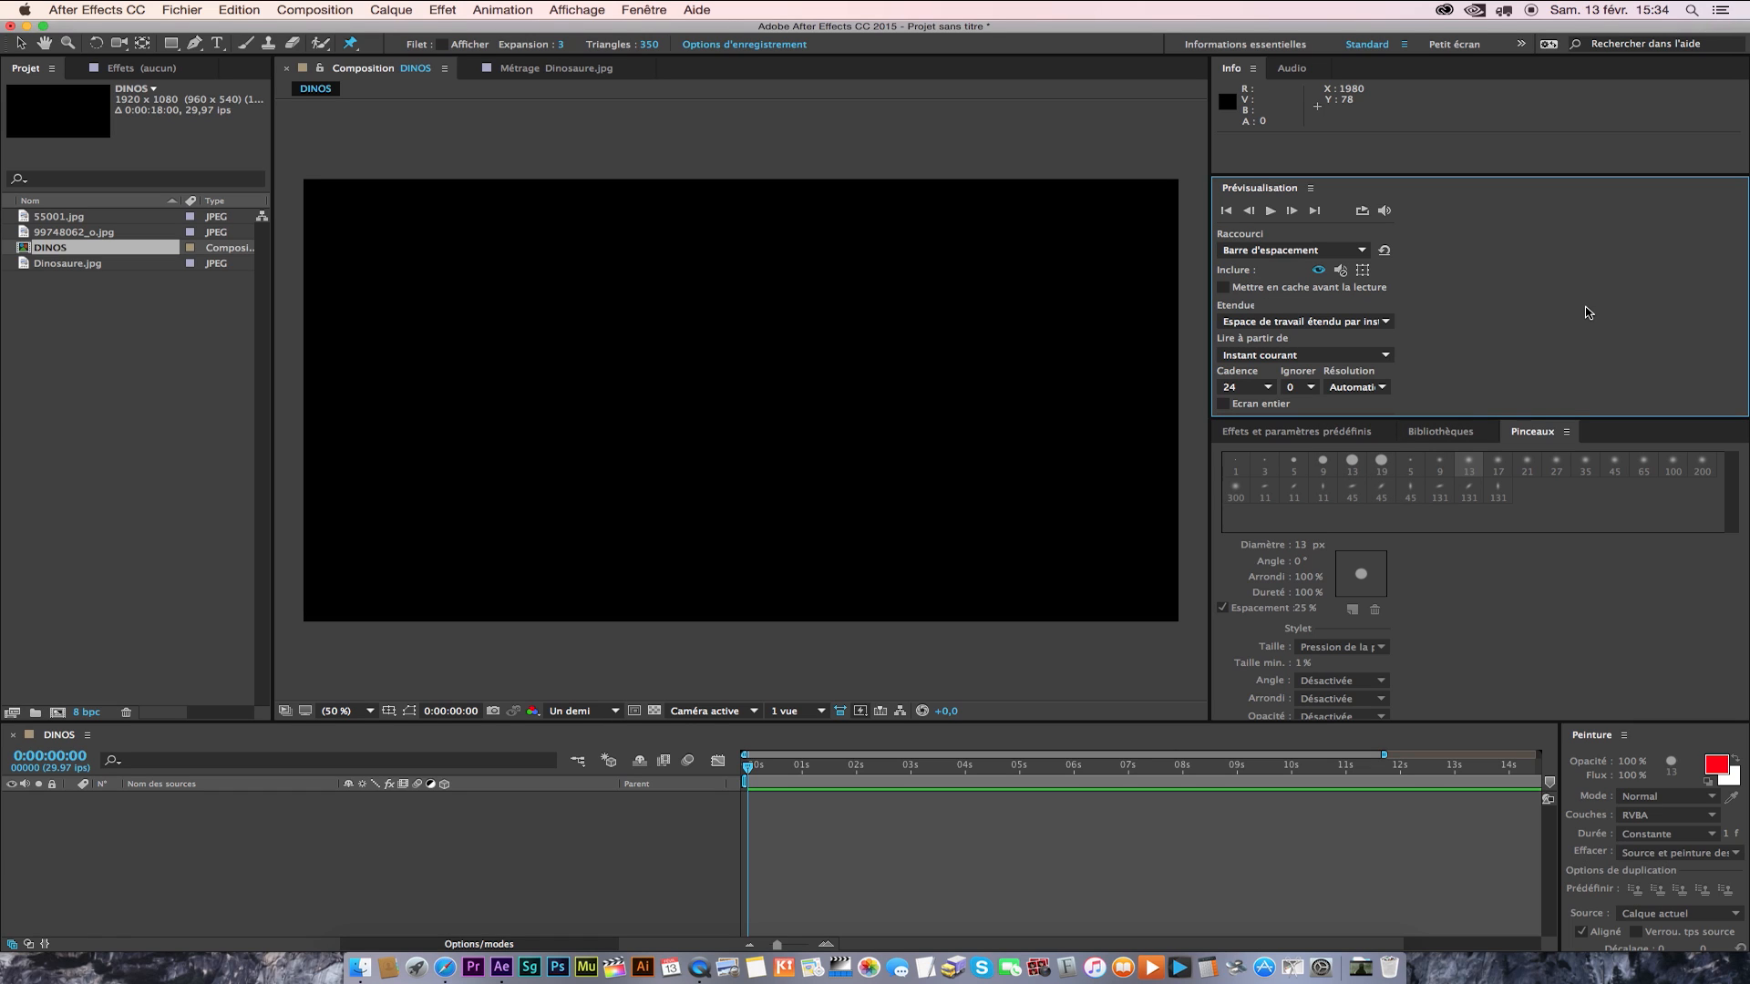
left_click(1247, 388)
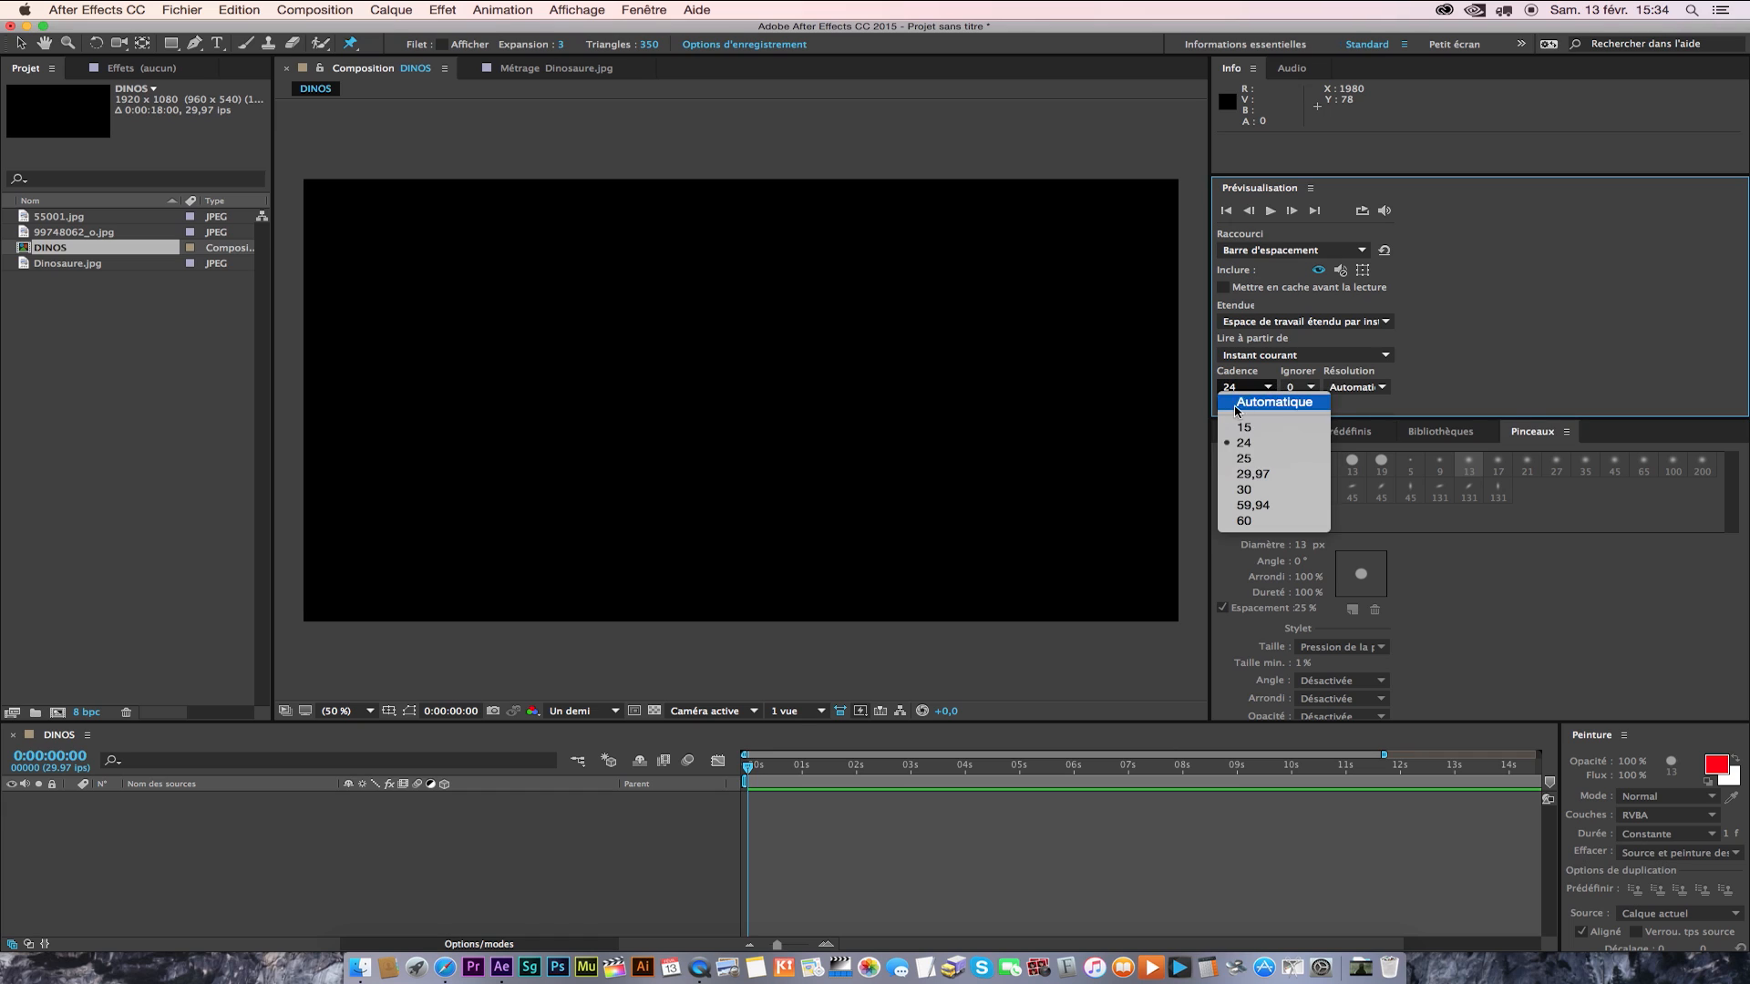
left_click(1279, 475)
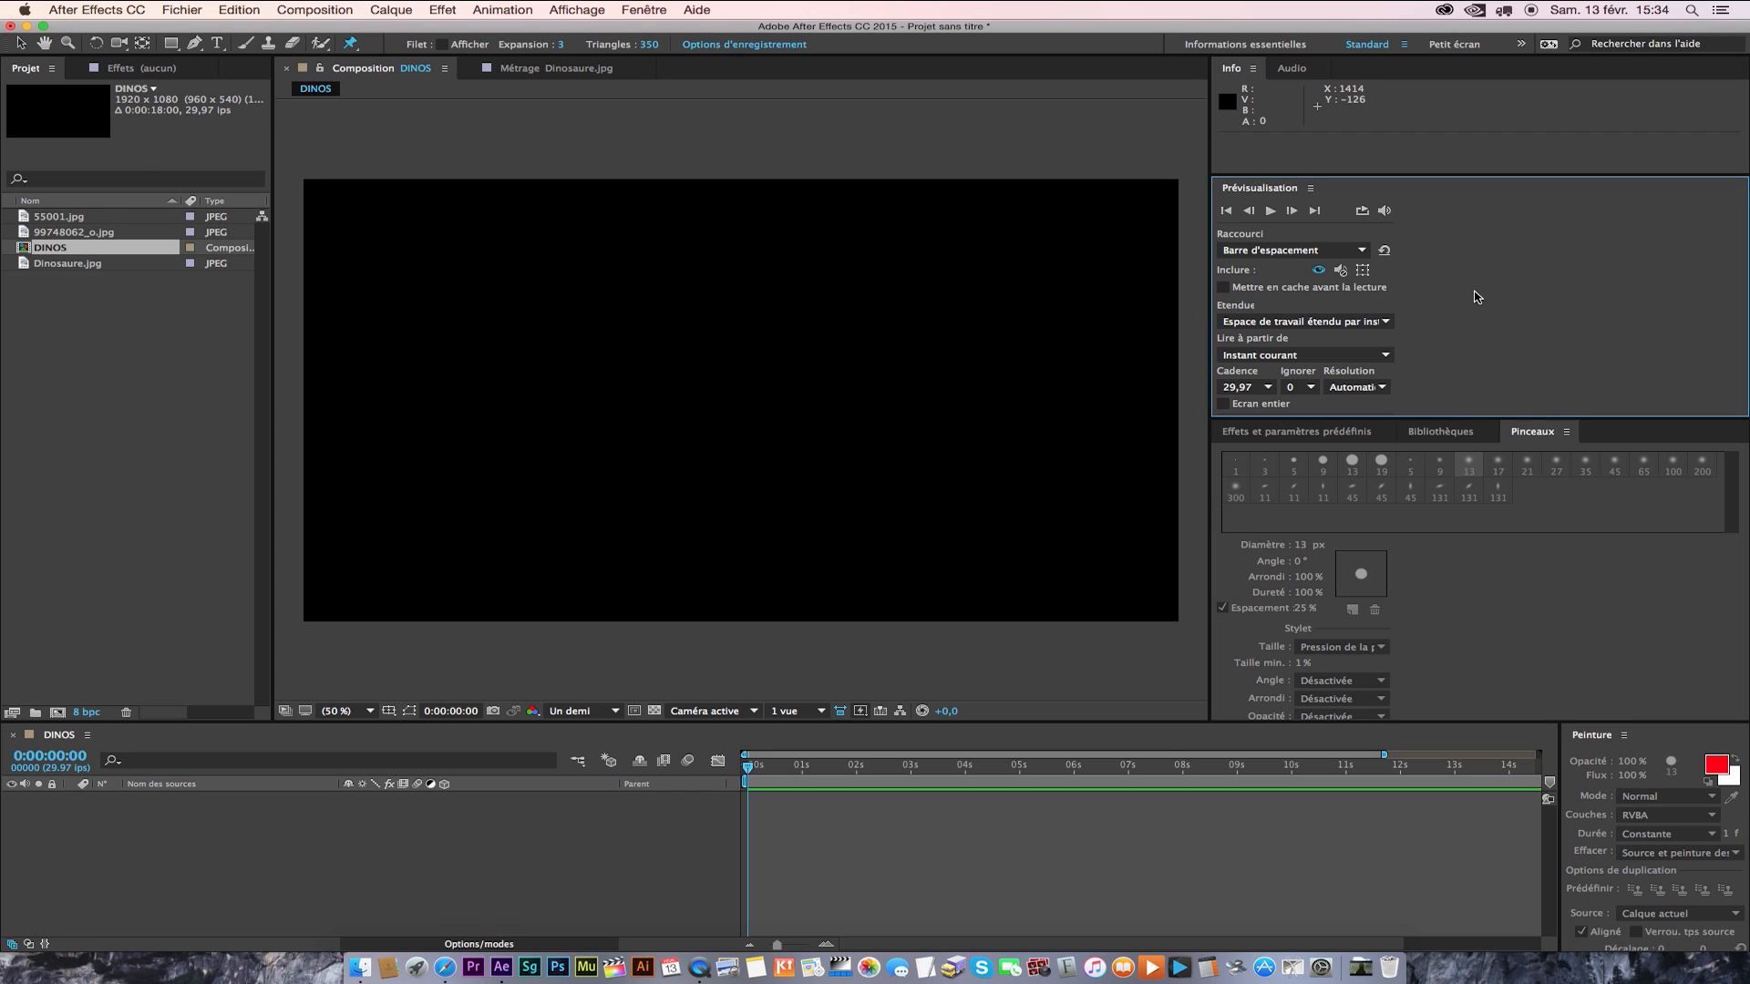
Examine the effect categories and the Animations prédéfinies folders, along with the library contents and the brush presets.
left_click(1307, 438)
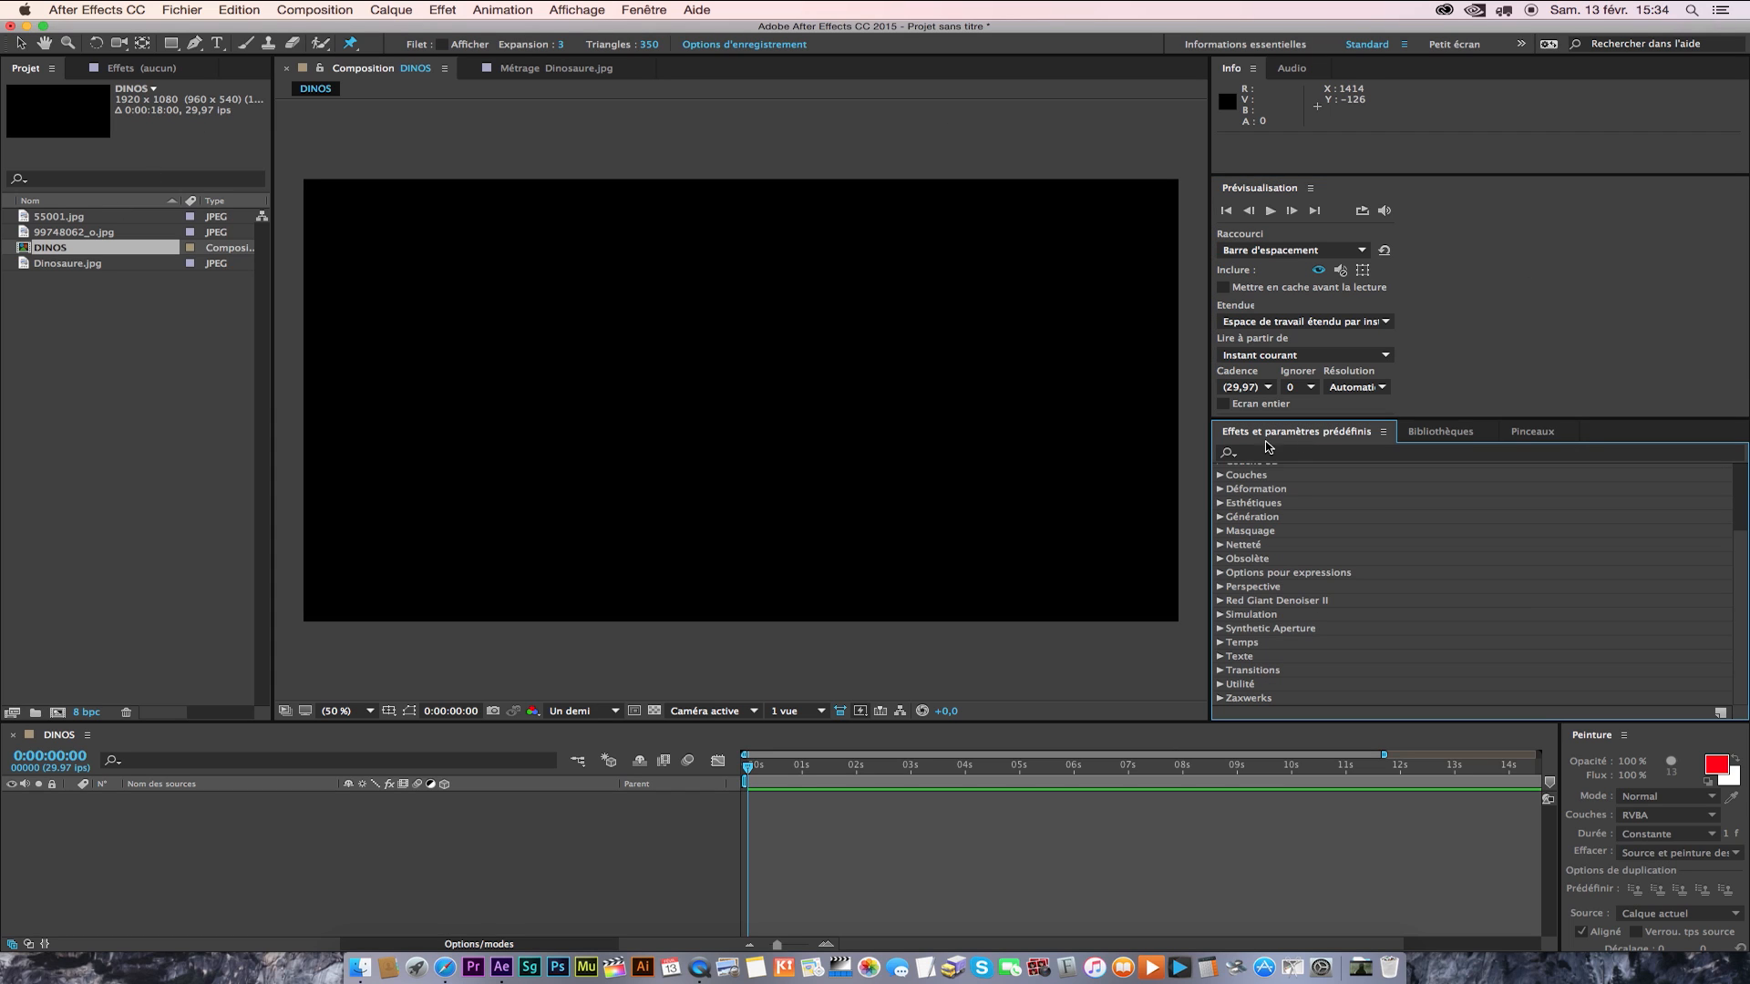
scroll(1273, 565, "up", 3)
left_click(1221, 471)
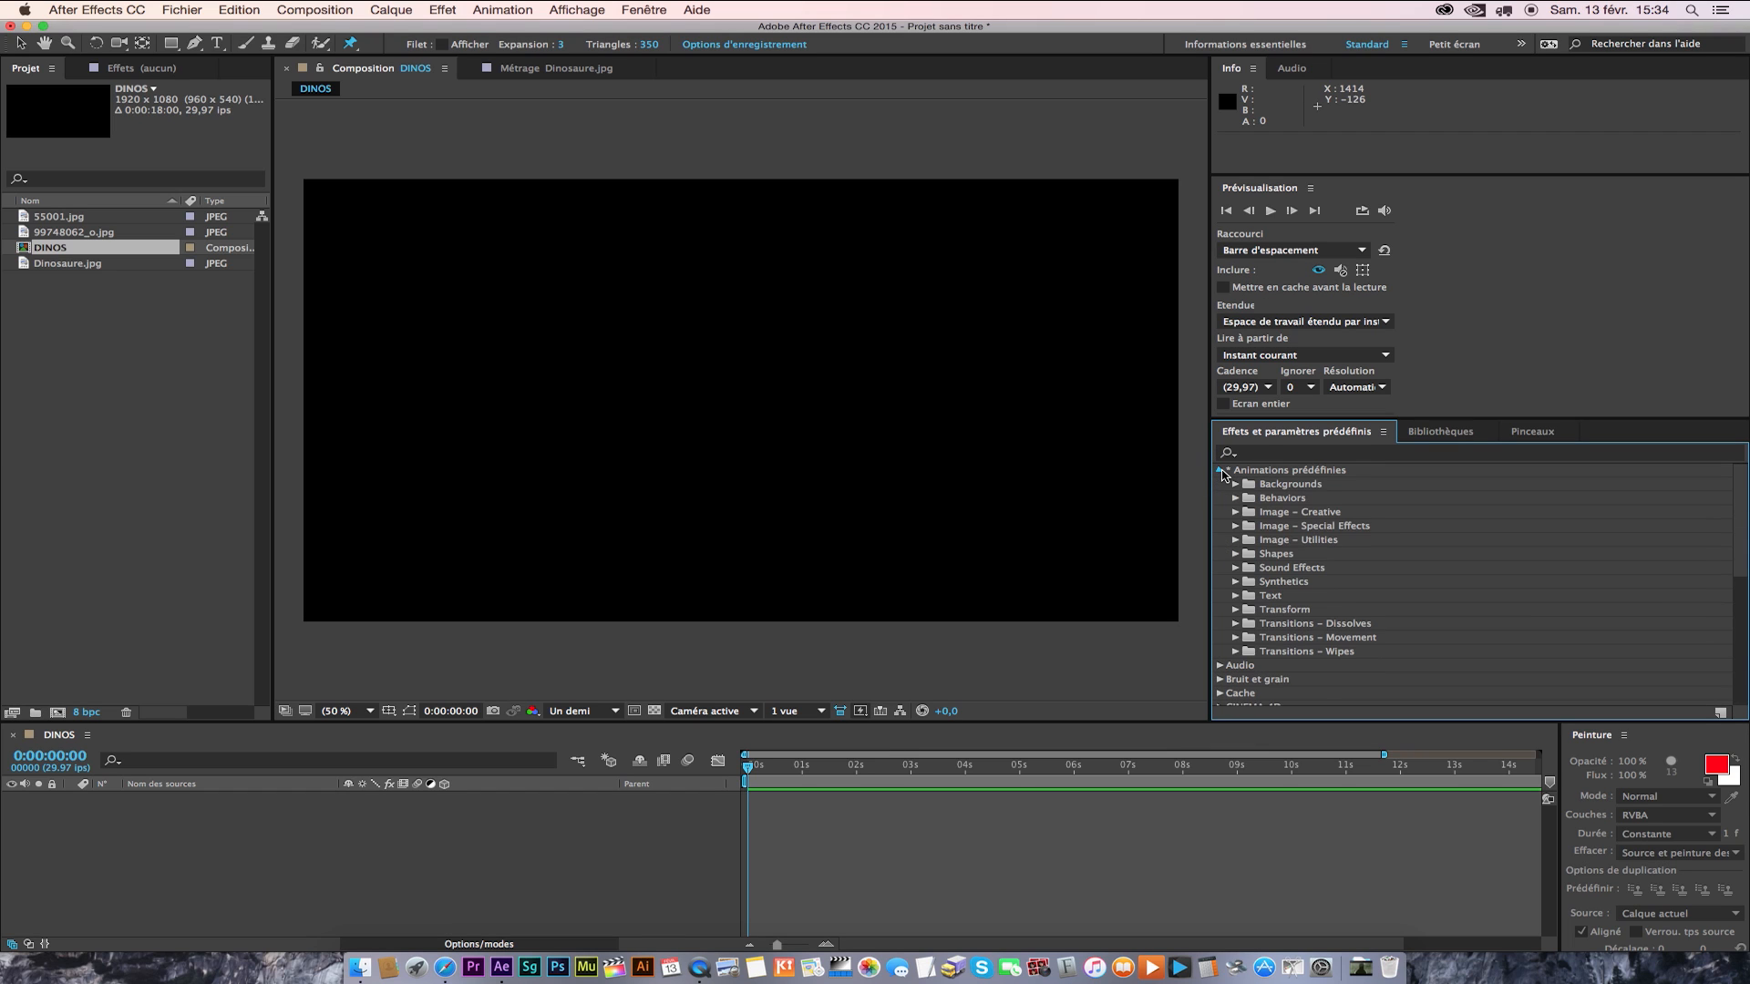
left_click(1222, 472)
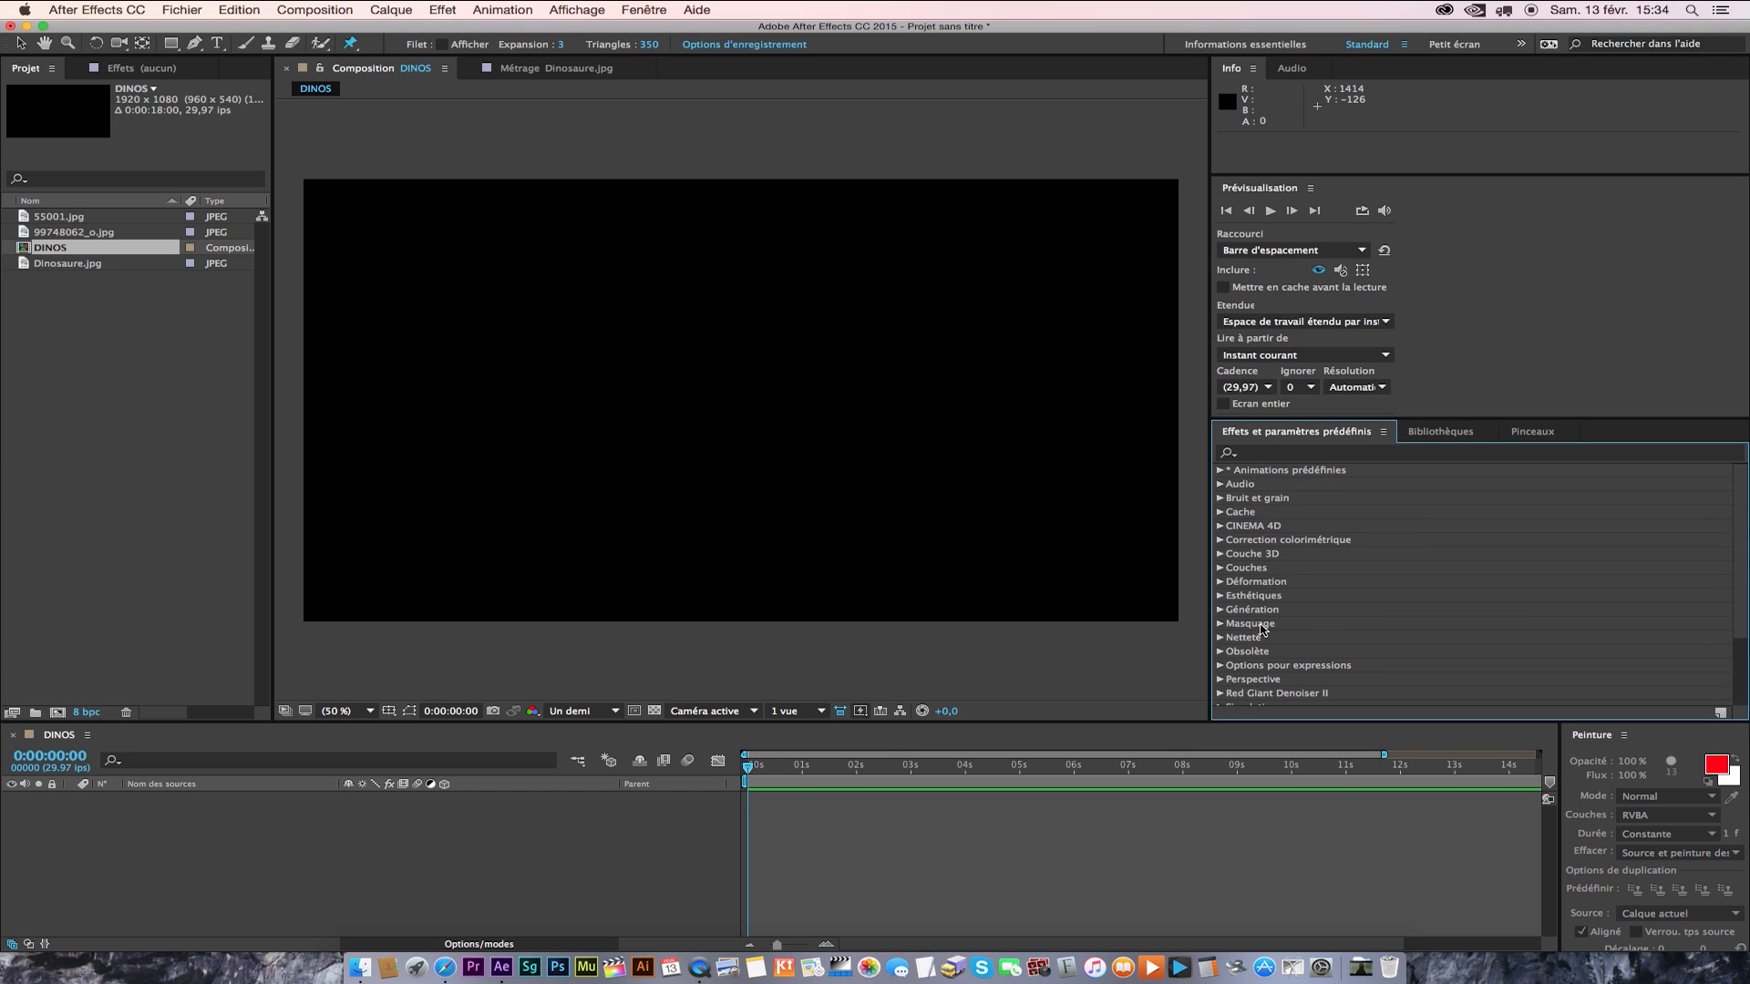
left_click(1434, 436)
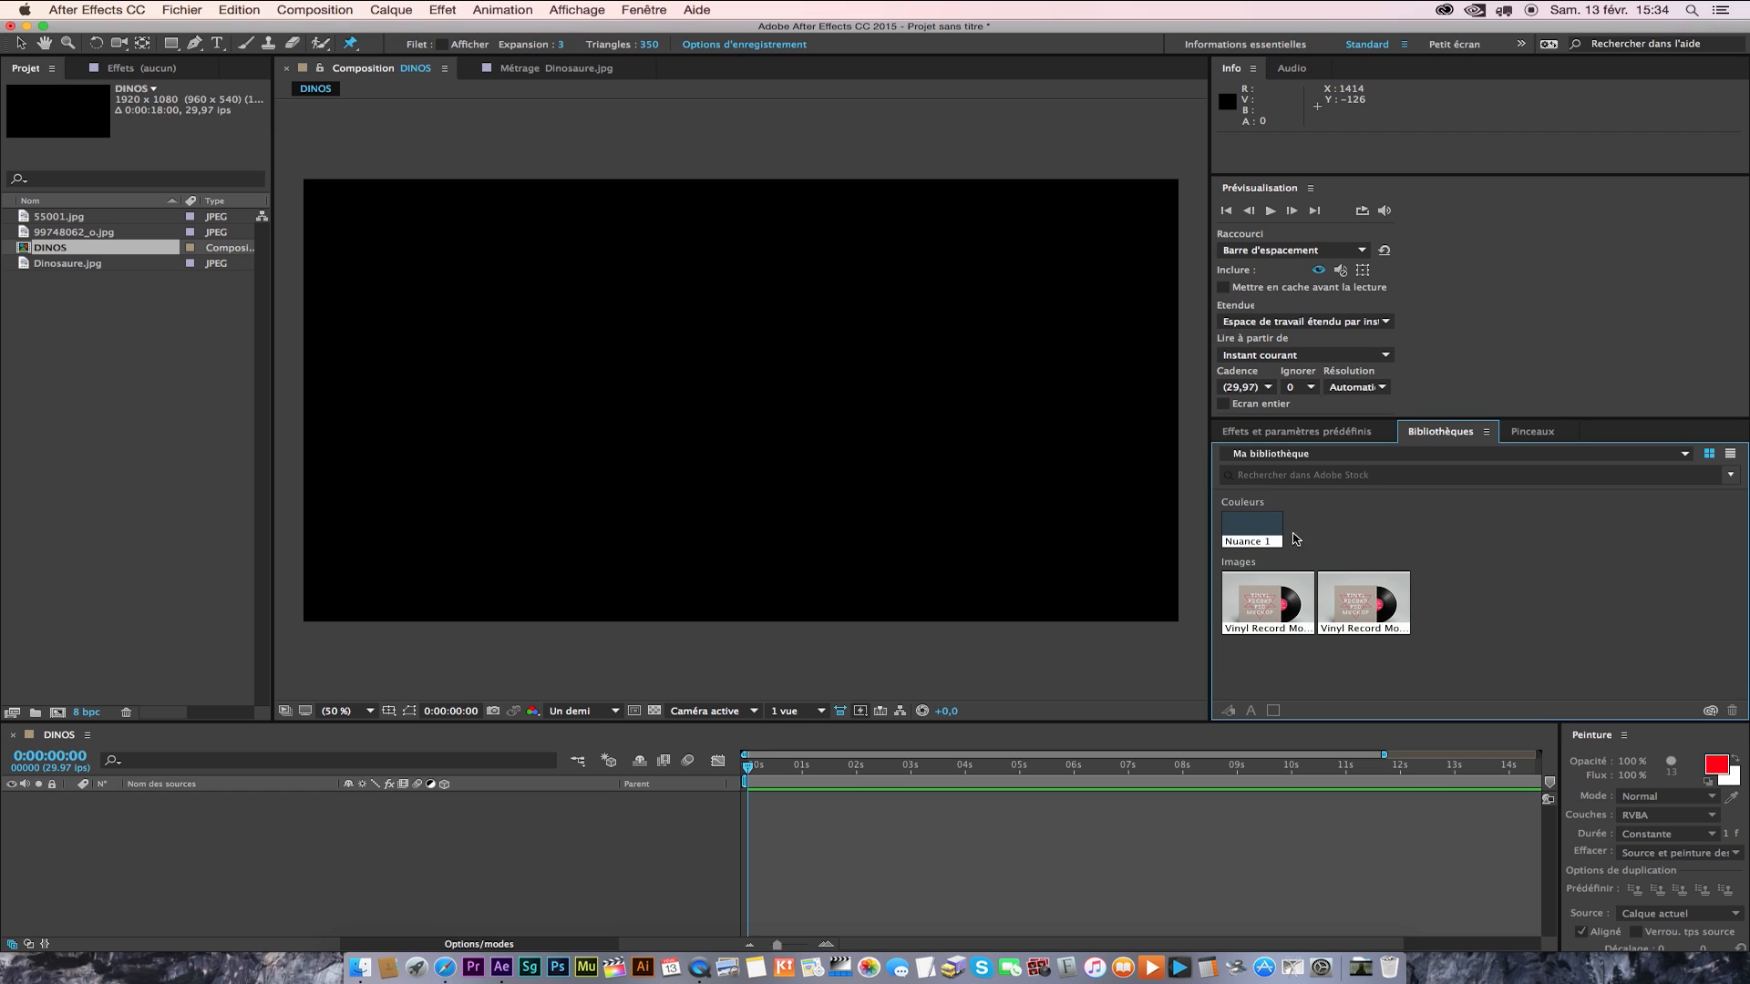
left_click(1531, 433)
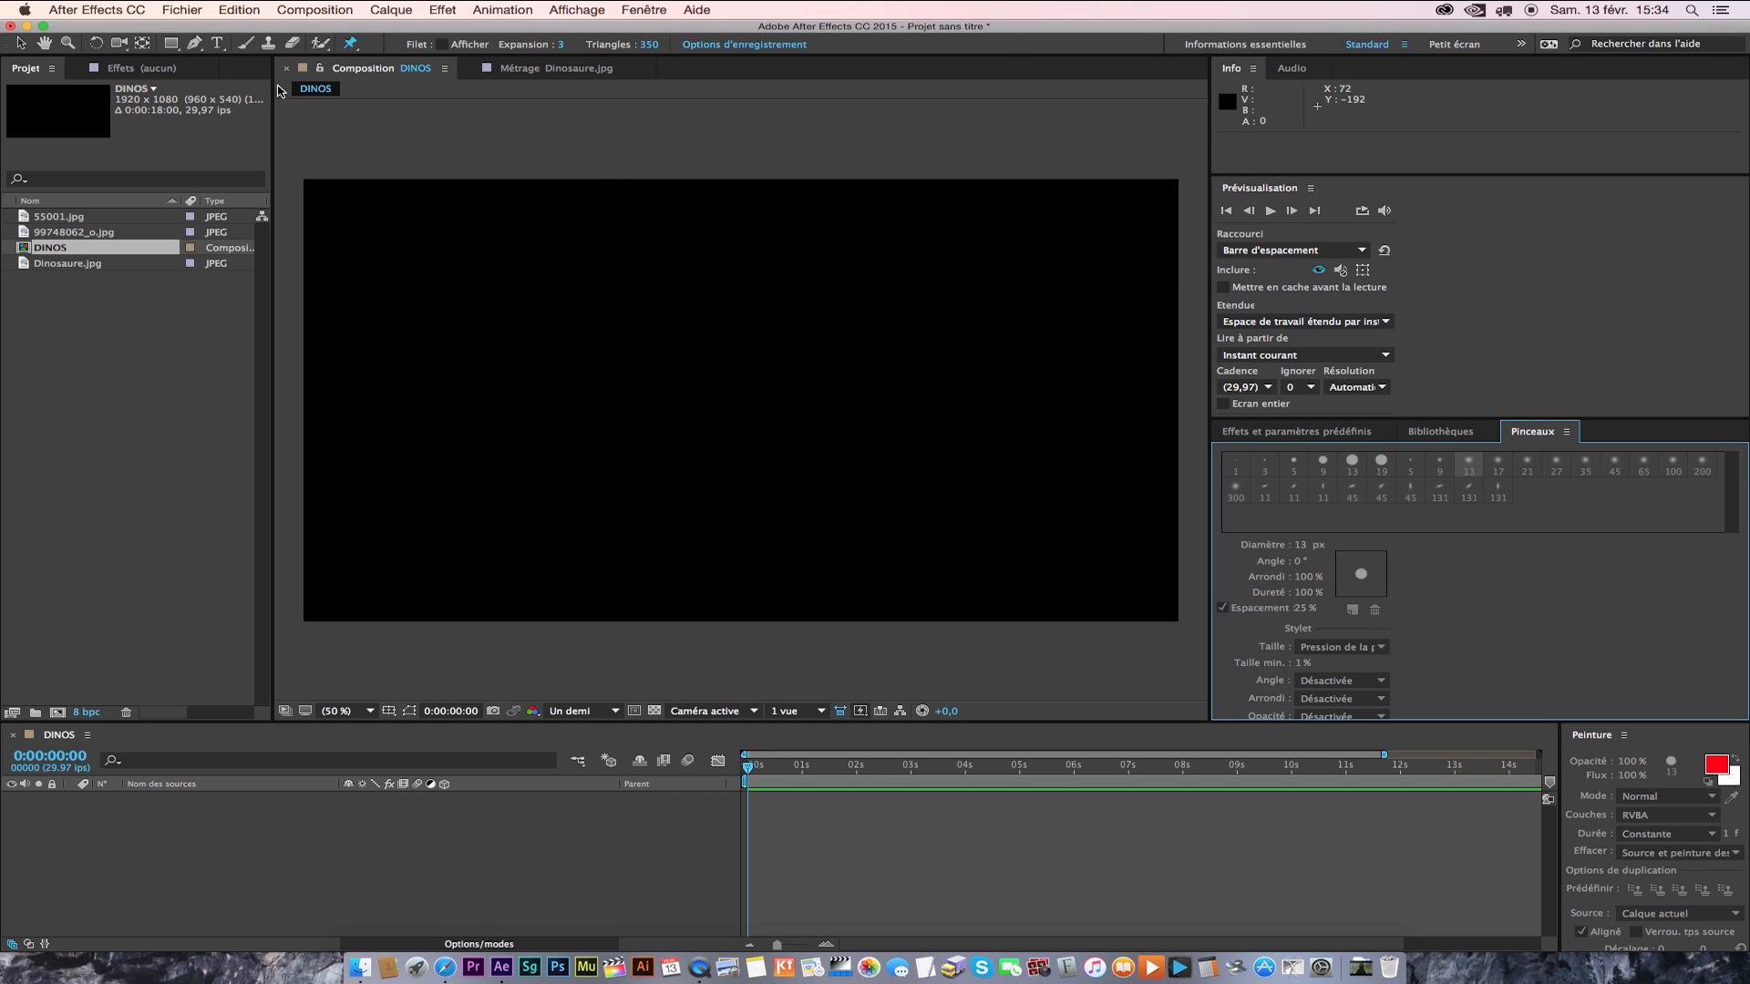
Activate the Text tool and look through the paragraph alignment, character settings and available fonts.
left_click(218, 44)
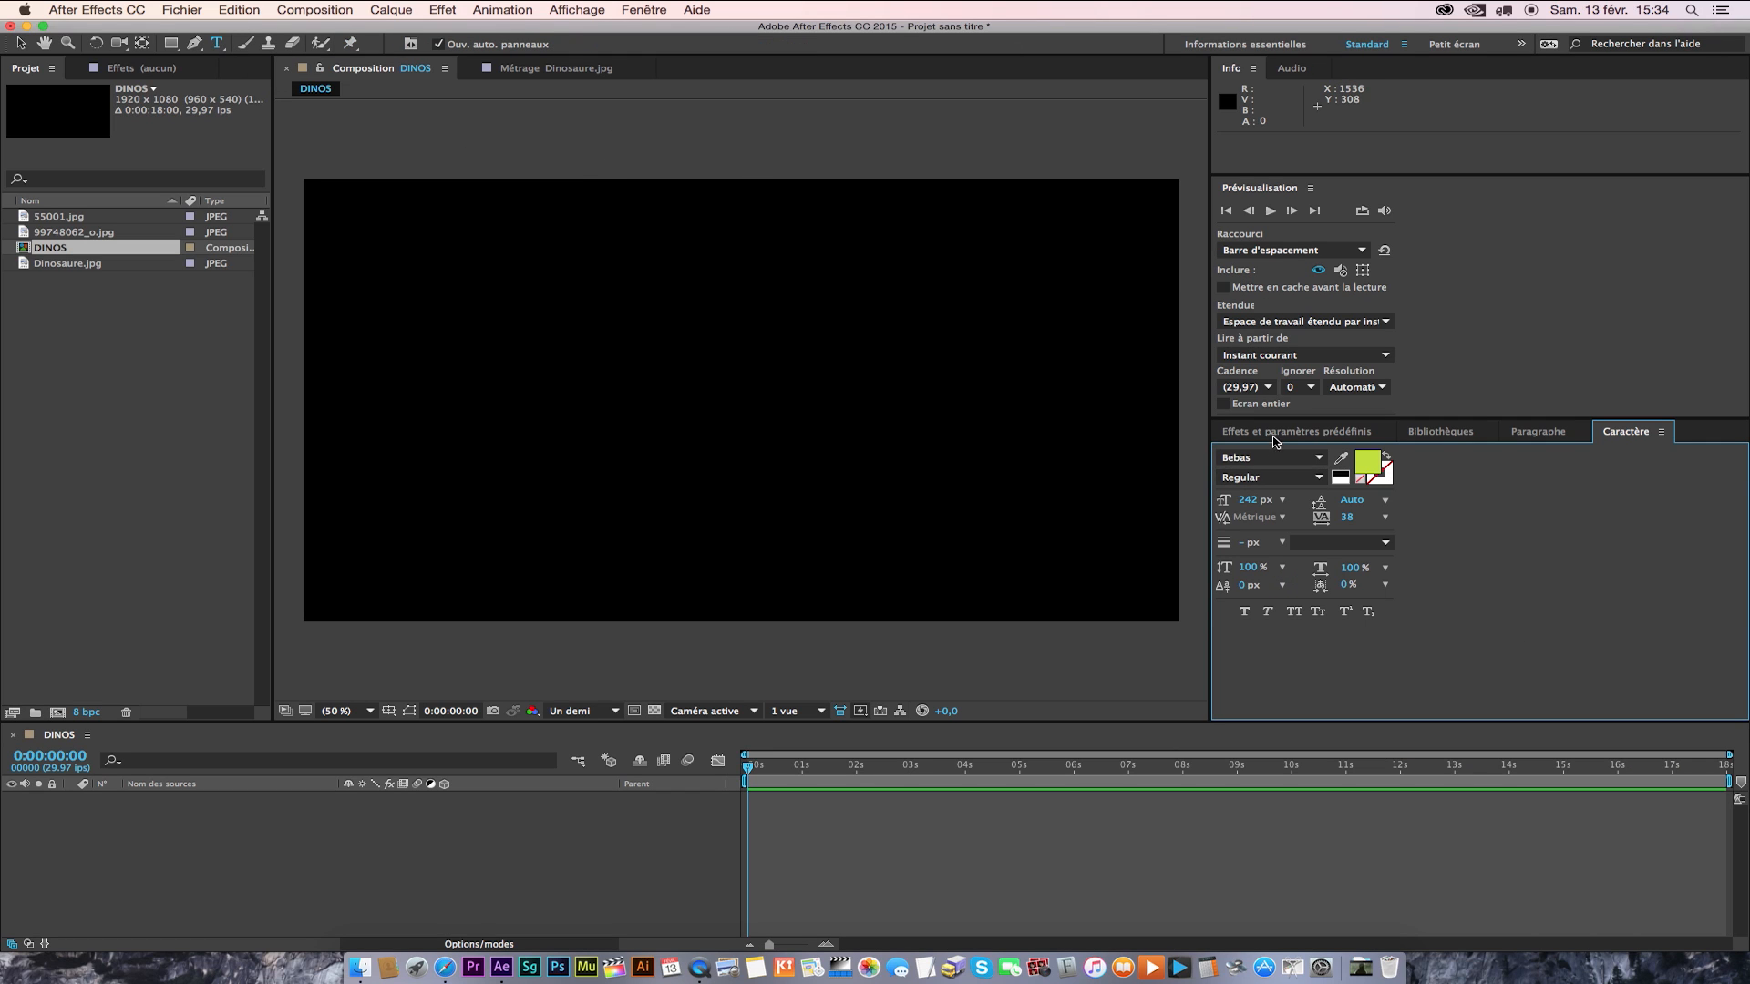
left_click(1541, 433)
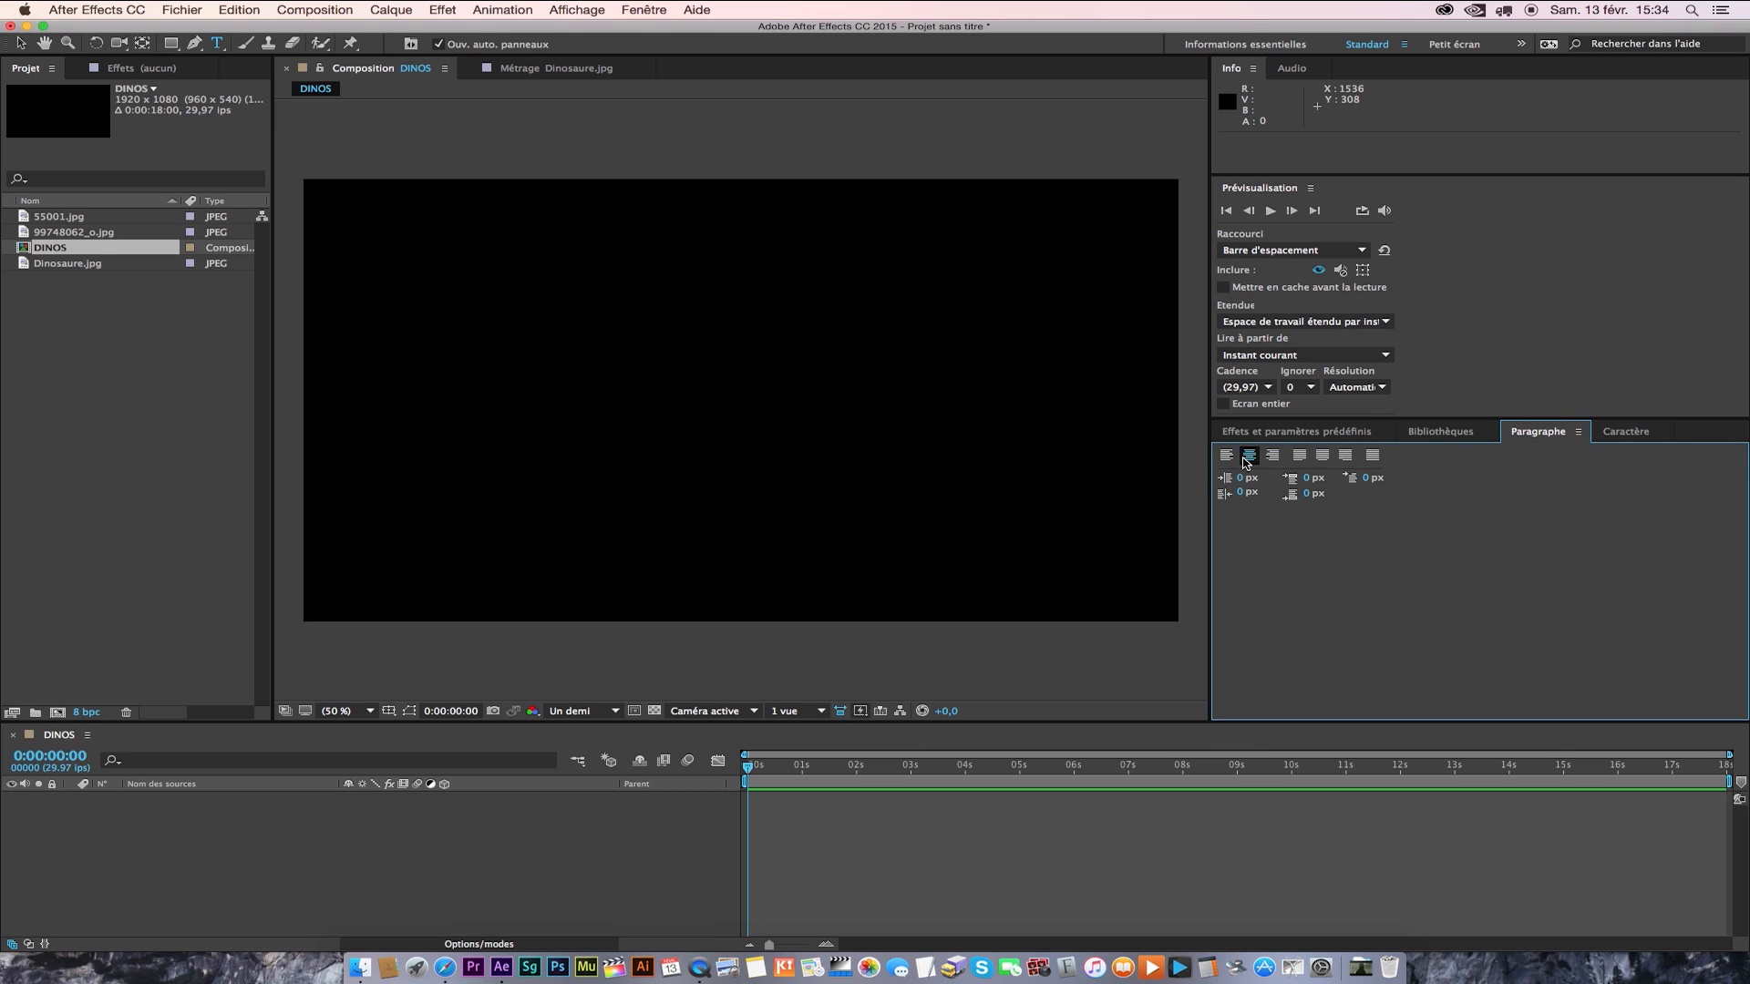
left_click(1615, 433)
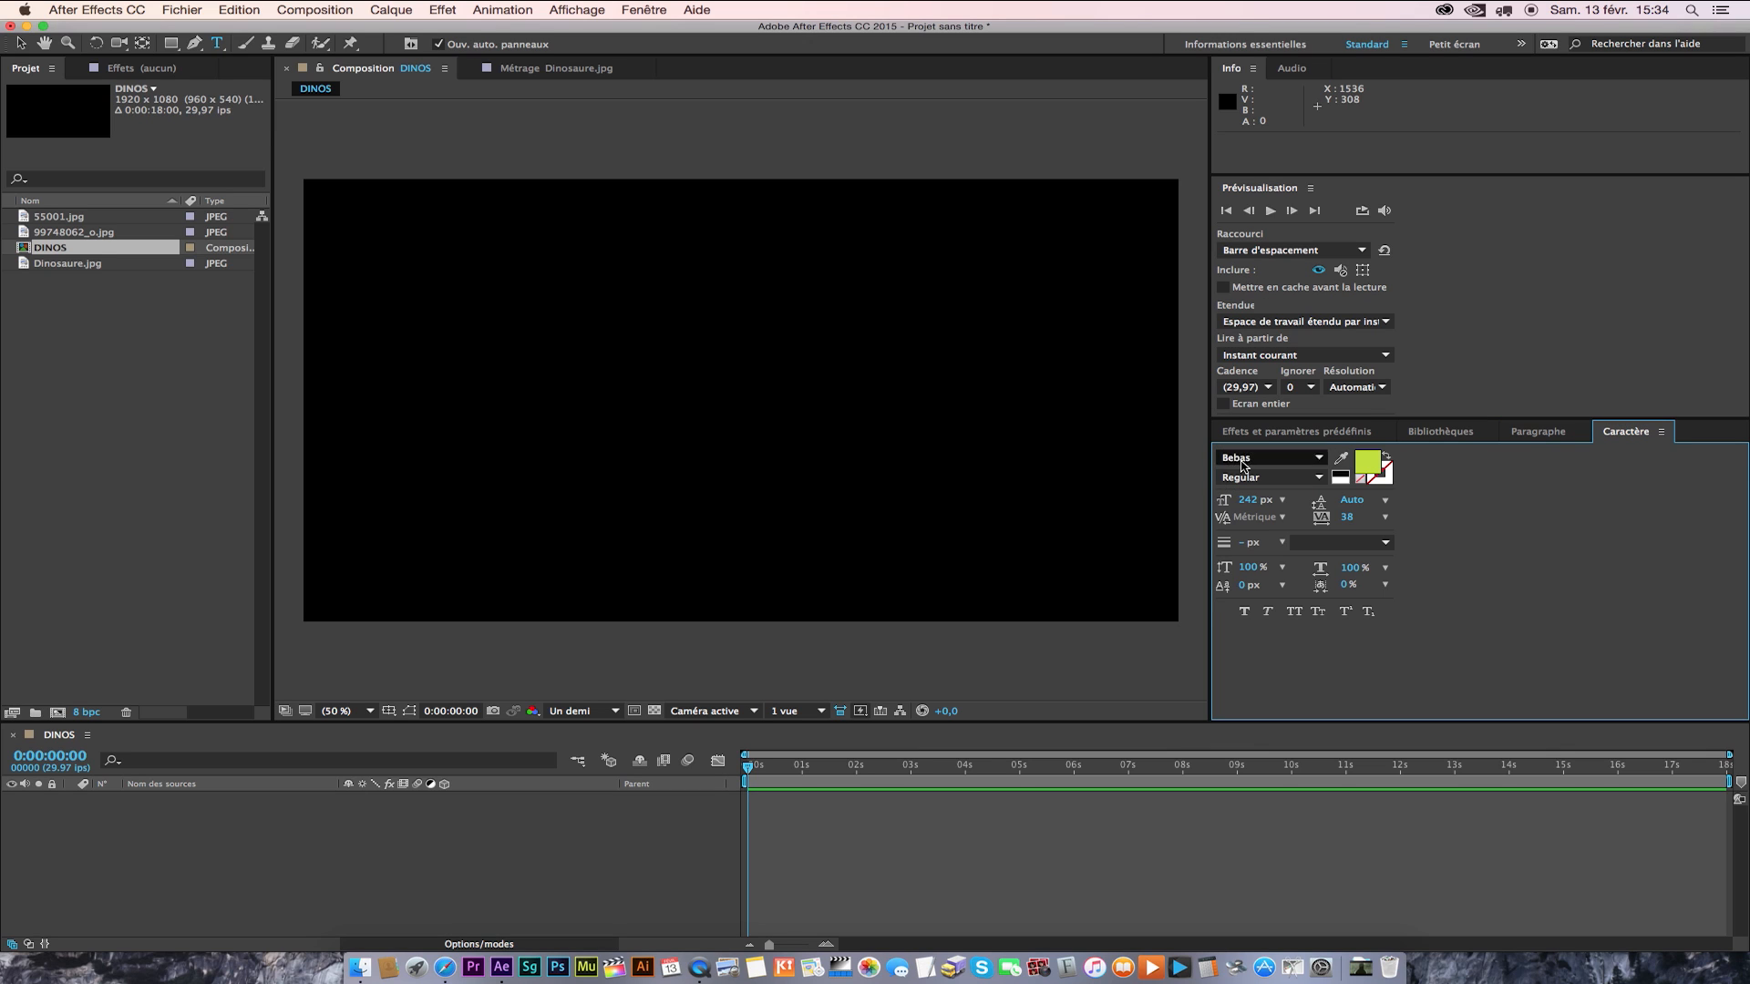
left_click(1285, 458)
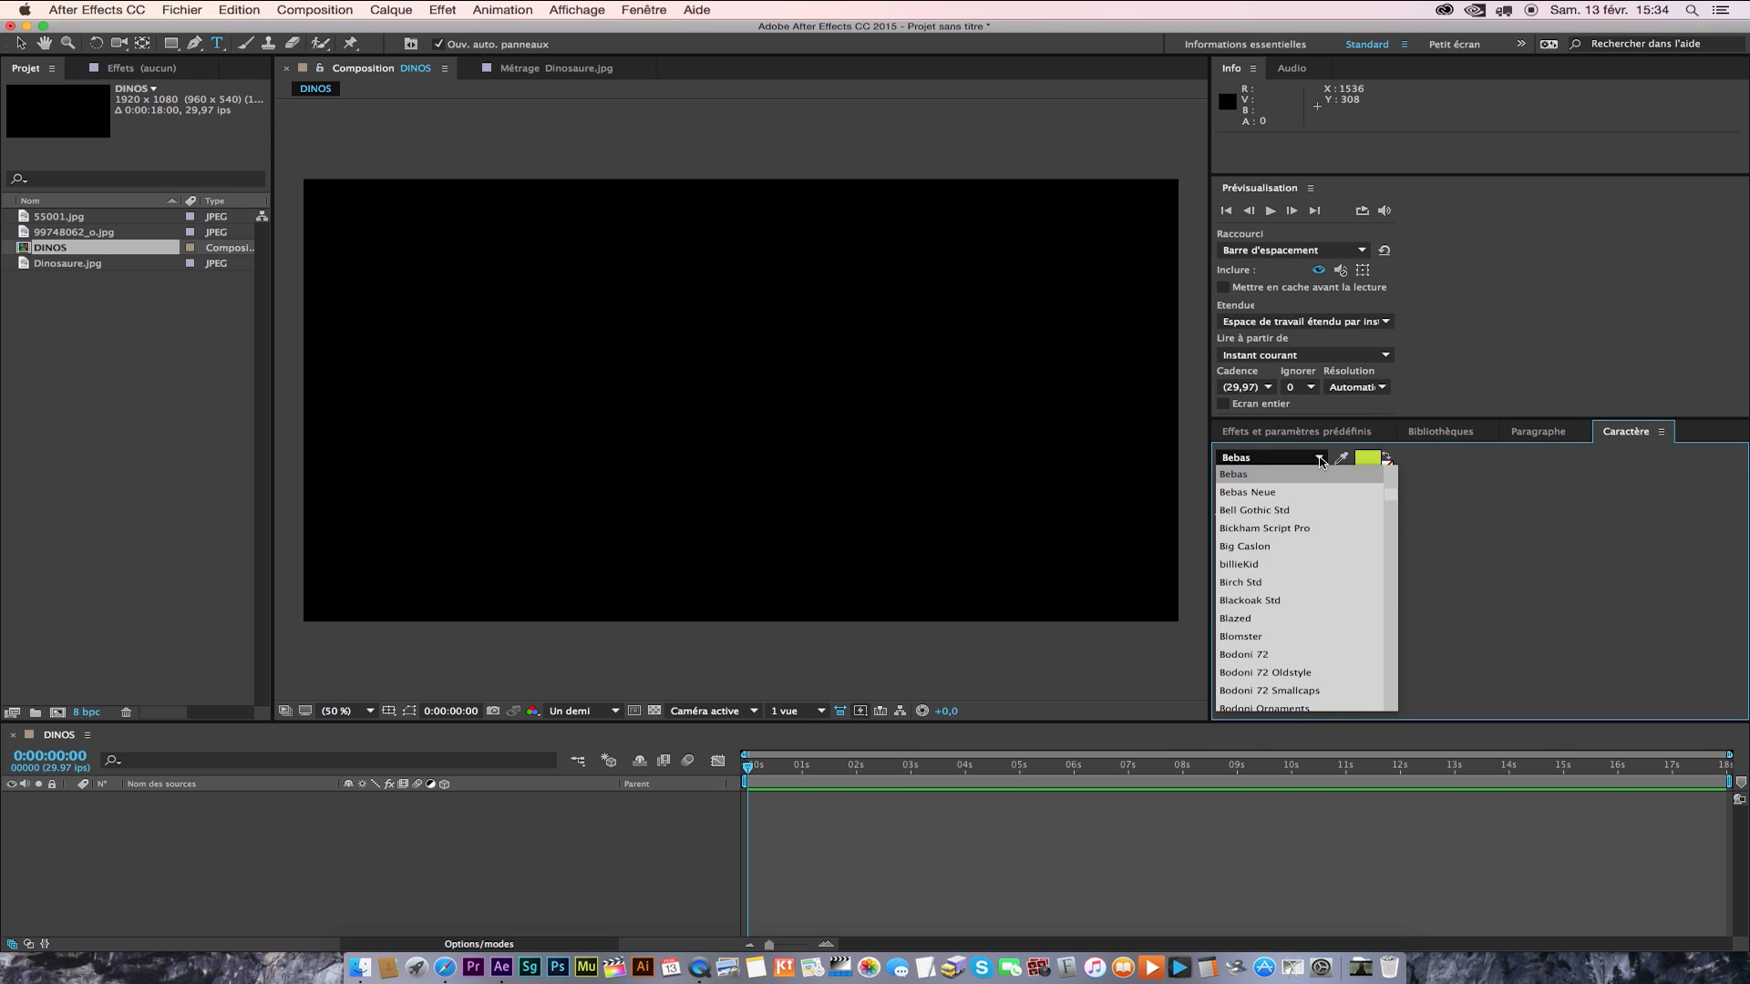
left_click(1456, 487)
Open the text fill colour picker, cancel it, and set the font size to 245 px.
left_click(1367, 463)
left_click(416, 154)
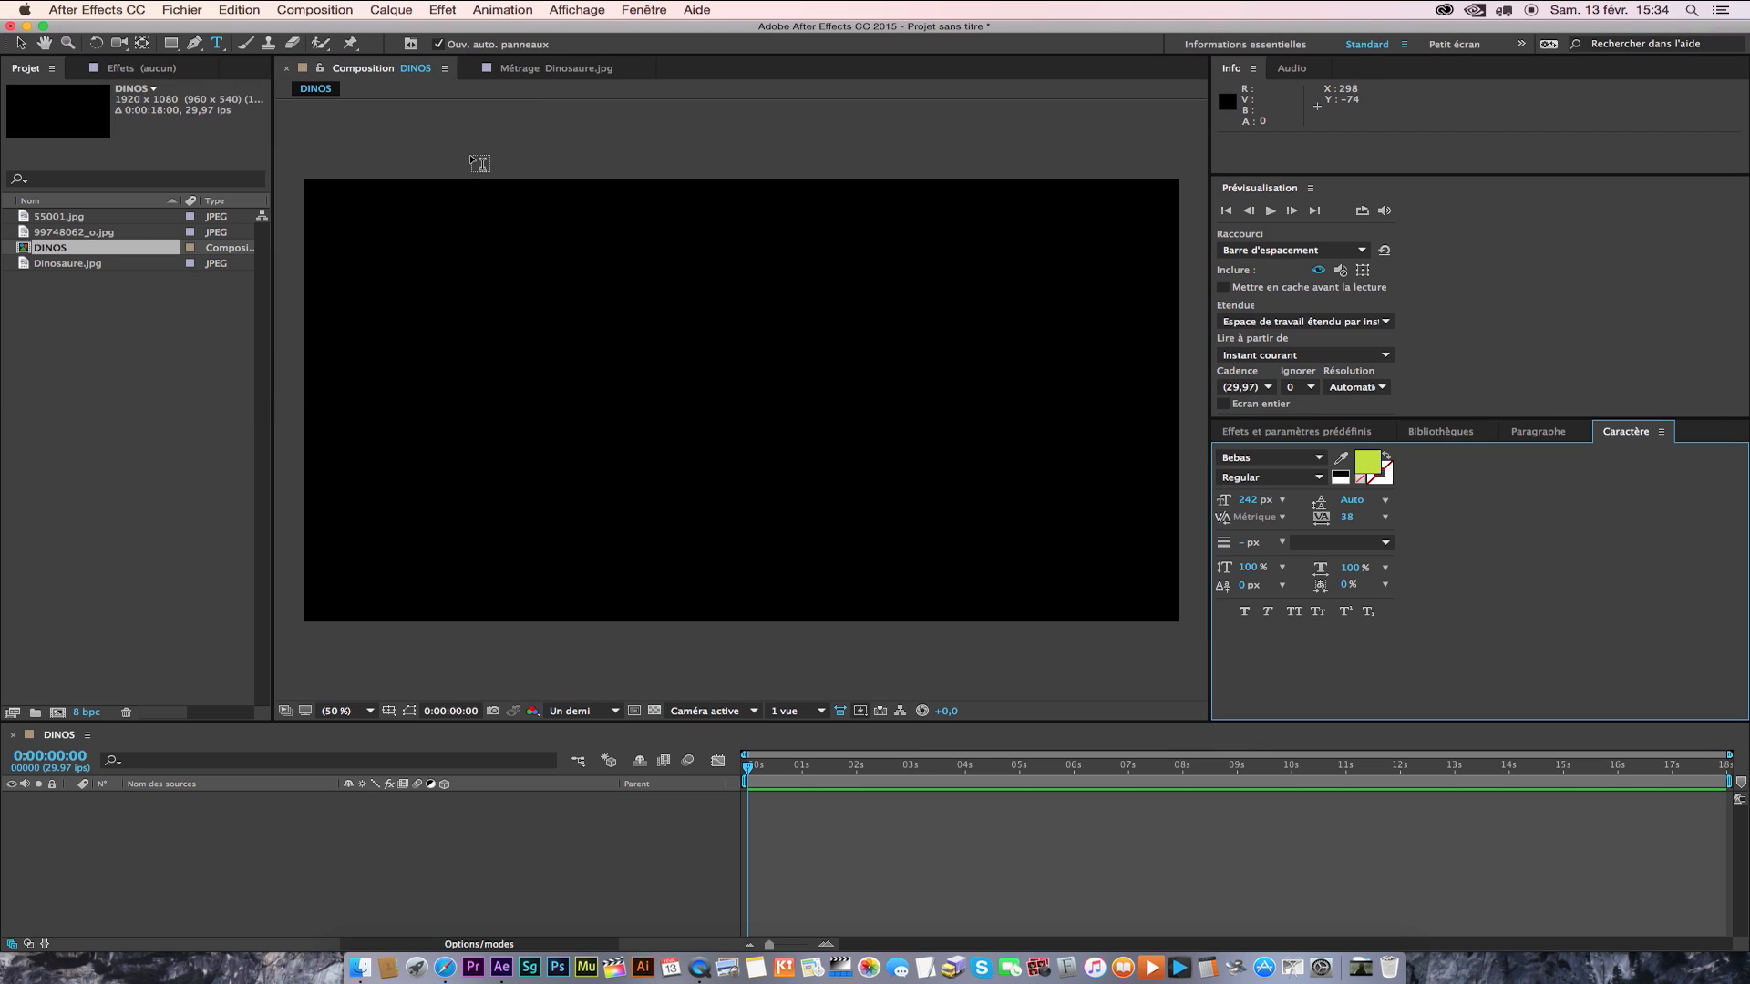
left_click_drag(1245, 499, 1247, 500)
left_click_drag(767, 767, 467, 828)
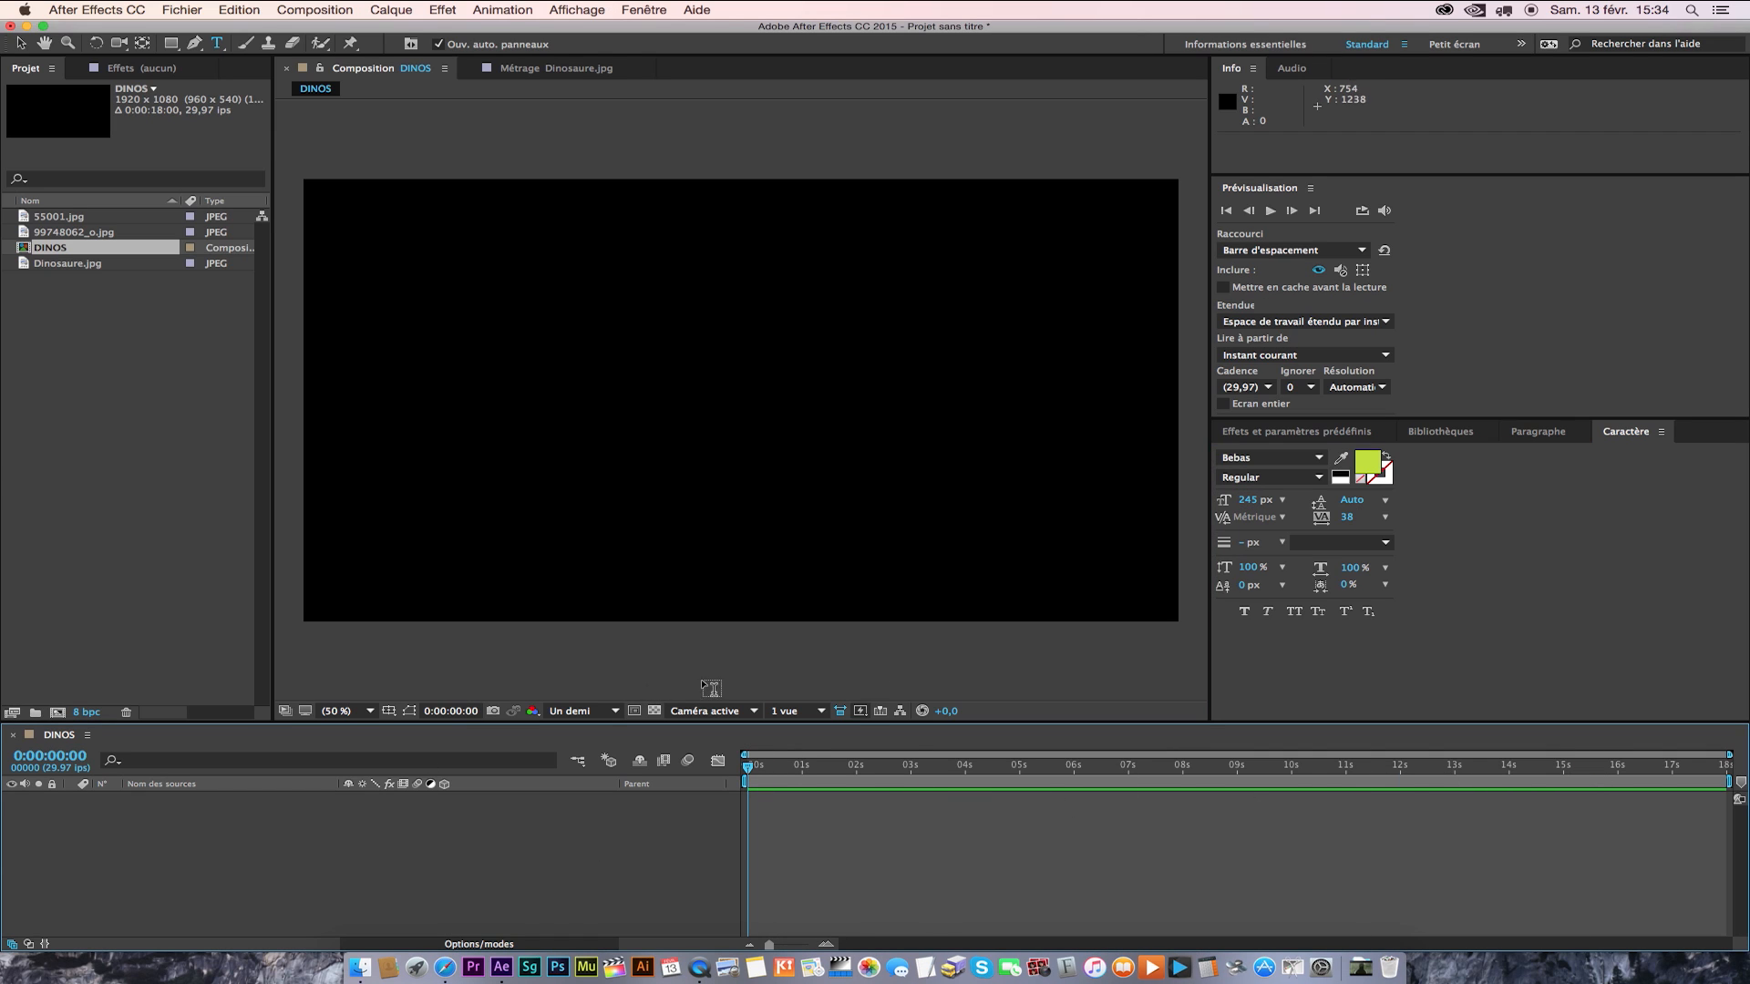
Place 55001.jpg as a layer in the DINOS timeline and expand its Transformer properties with the Selection tool active.
left_click(62, 221)
left_click_drag(27, 223, 117, 859)
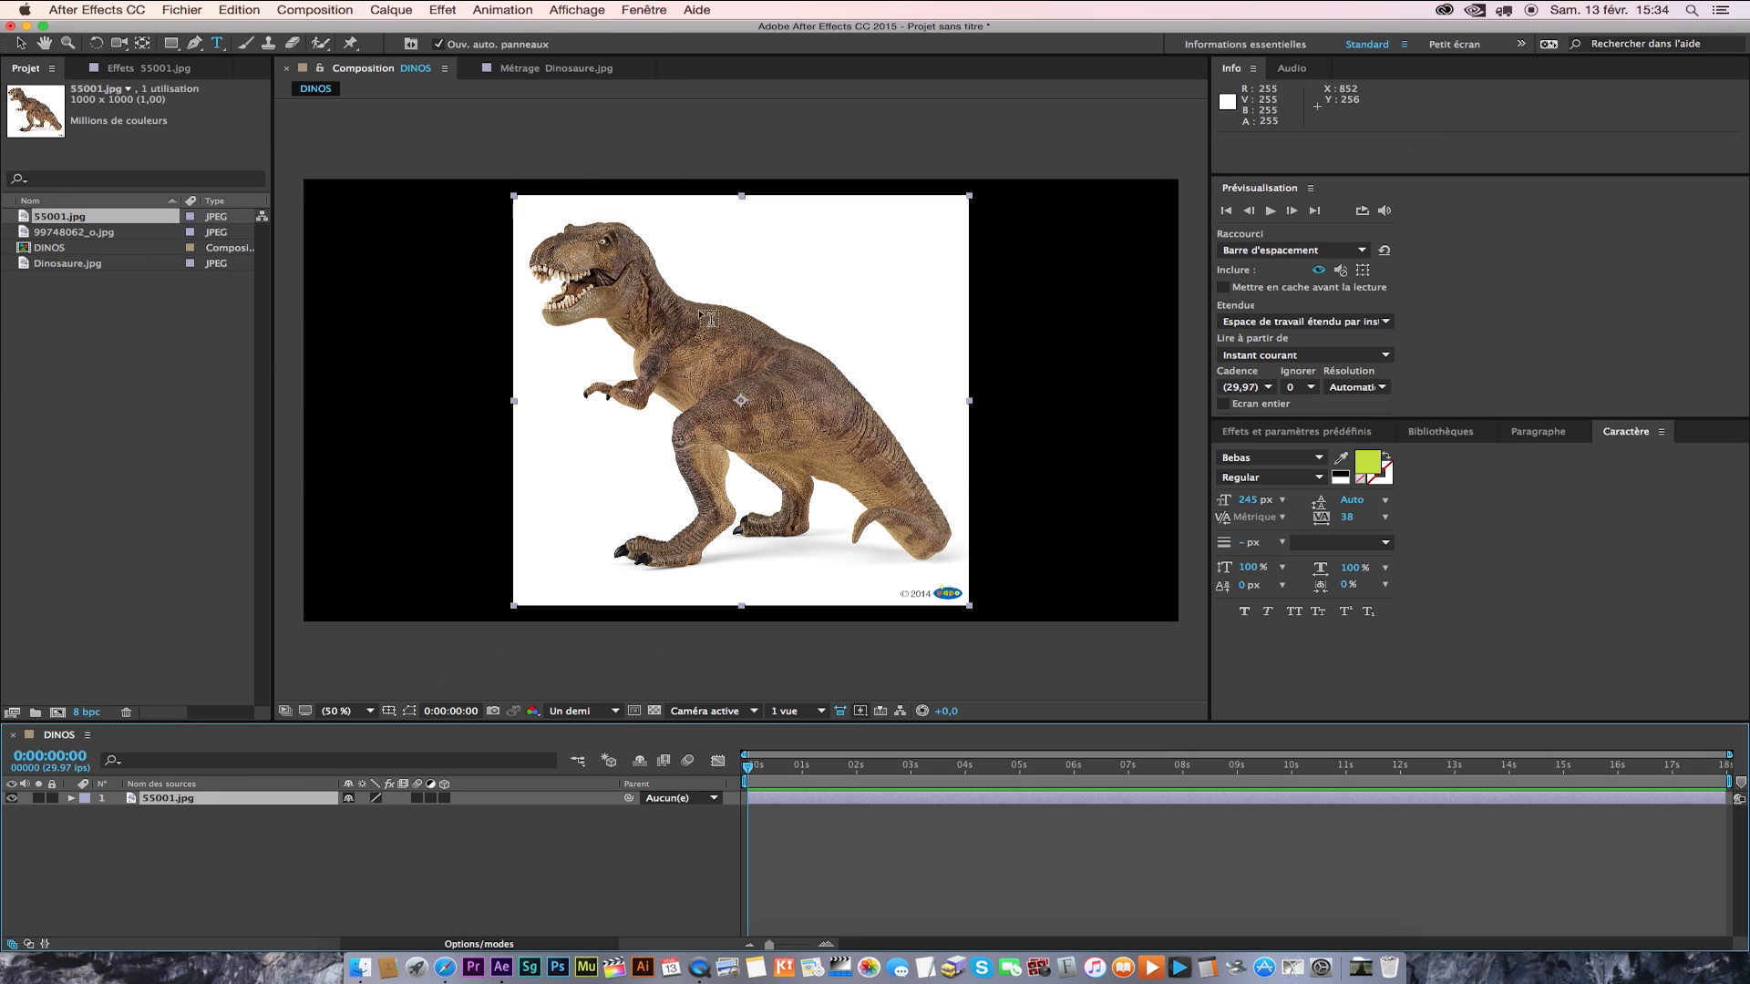
left_click(21, 45)
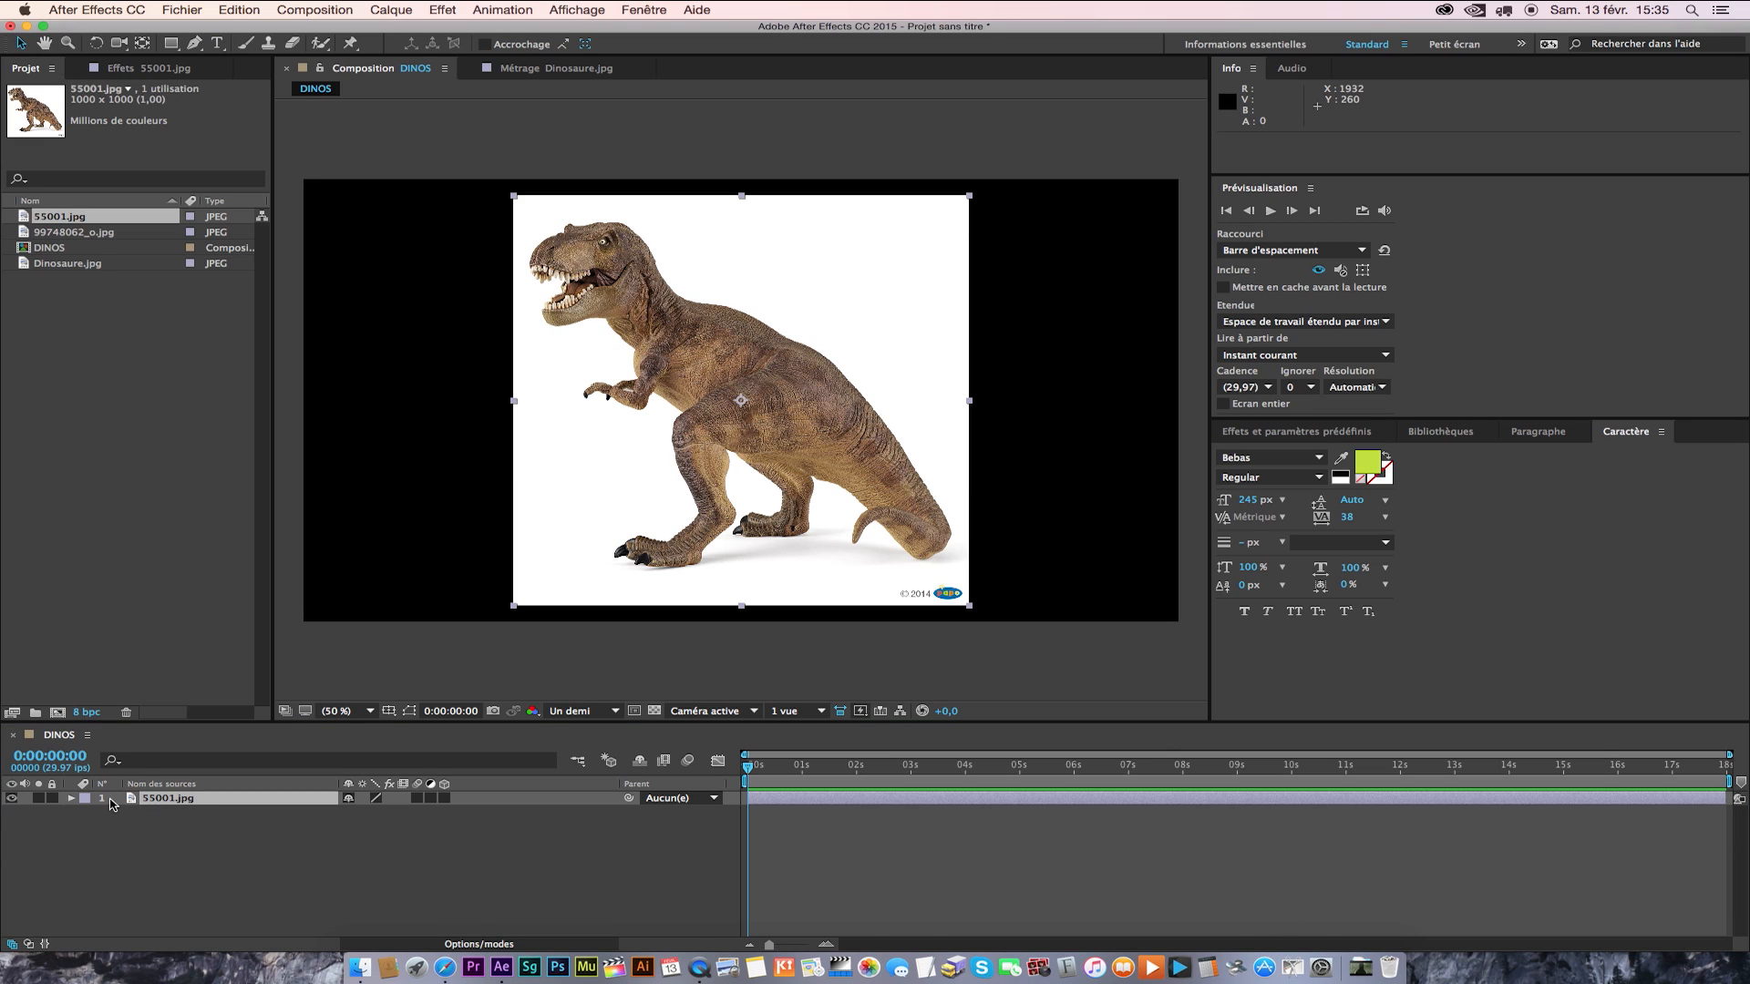
left_click(71, 798)
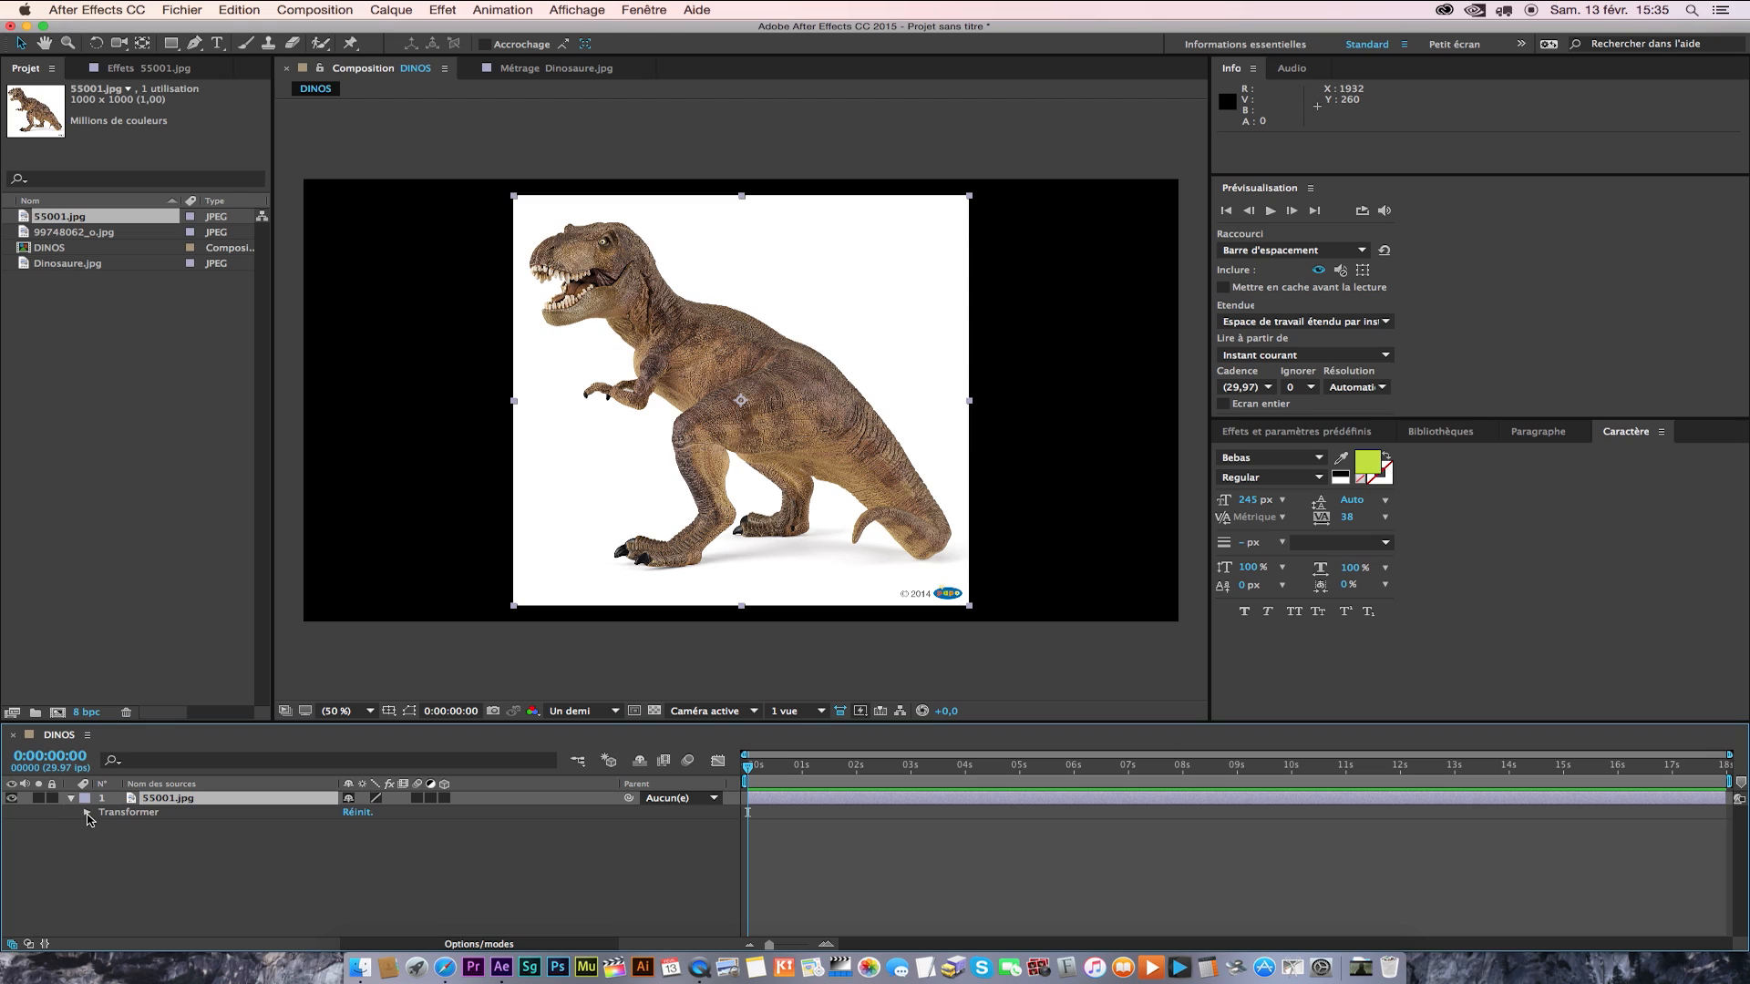
left_click(87, 812)
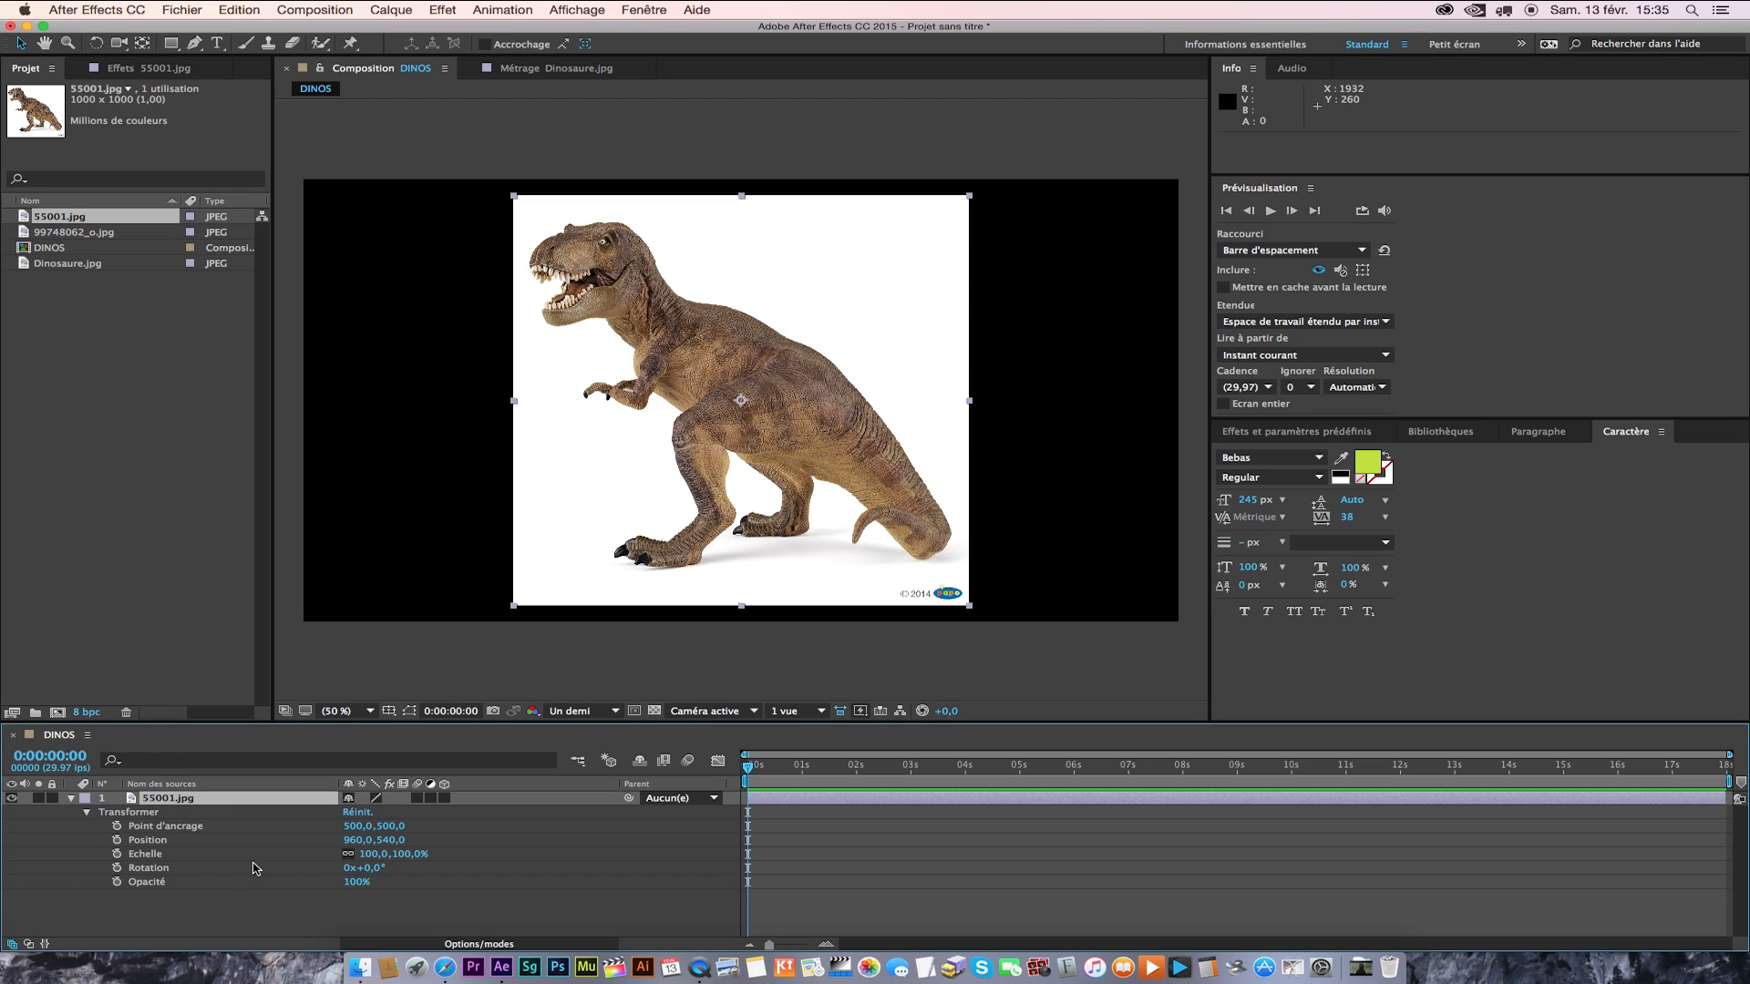
Try rotating the 55001.jpg layer about its central anchor point, and undo the rotation.
left_click(139, 828)
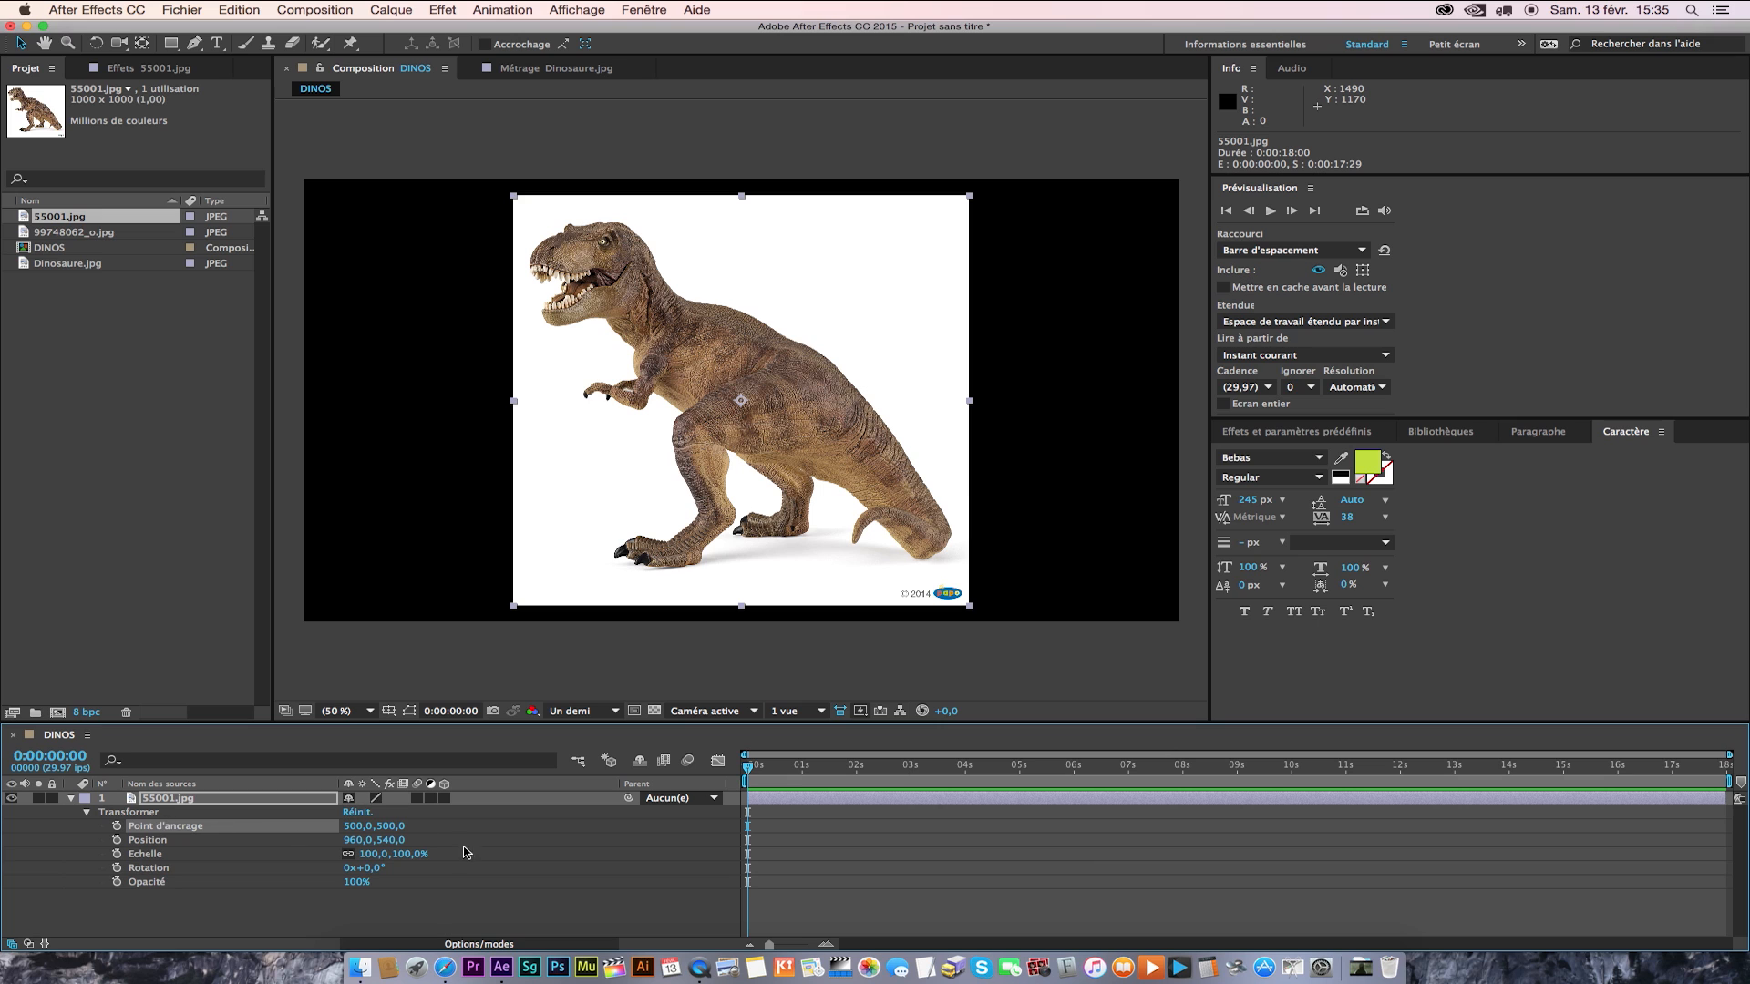
left_click(146, 870)
left_click_drag(374, 875, 578, 870)
key("super+z")
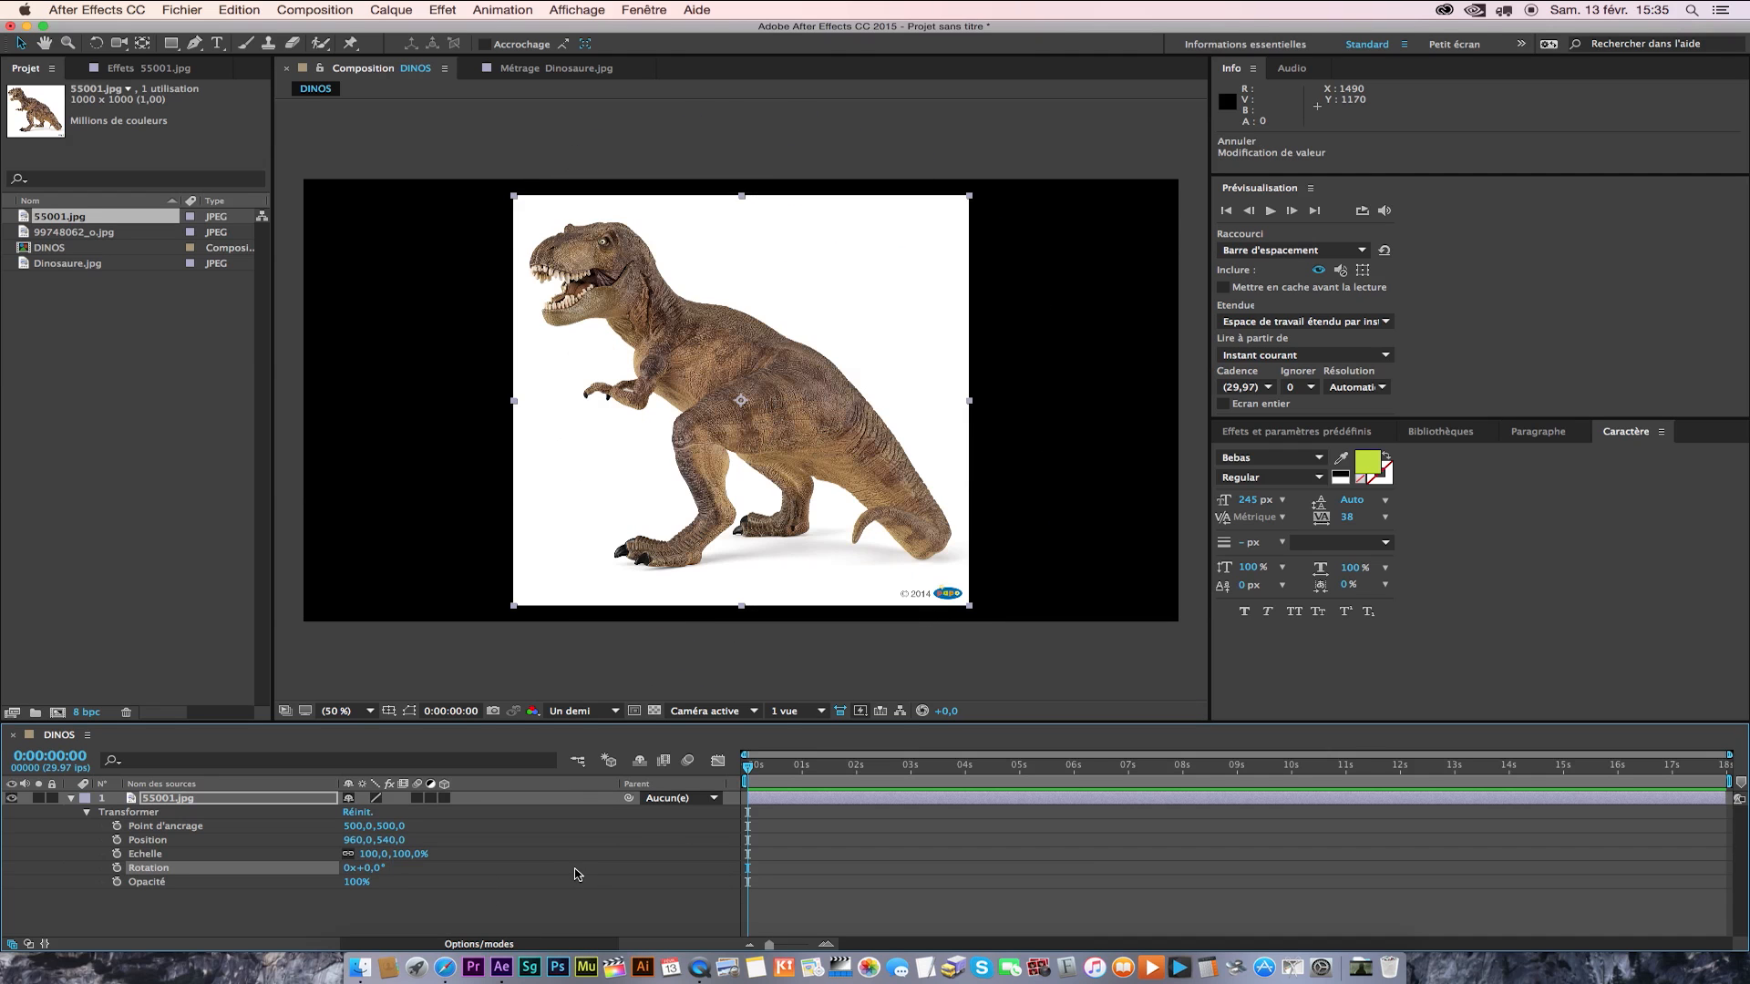
Try shifting the 55001.jpg anchor point to 7,0,500,0 and rotating the layer 207°, and undo both changes.
left_click(166, 825)
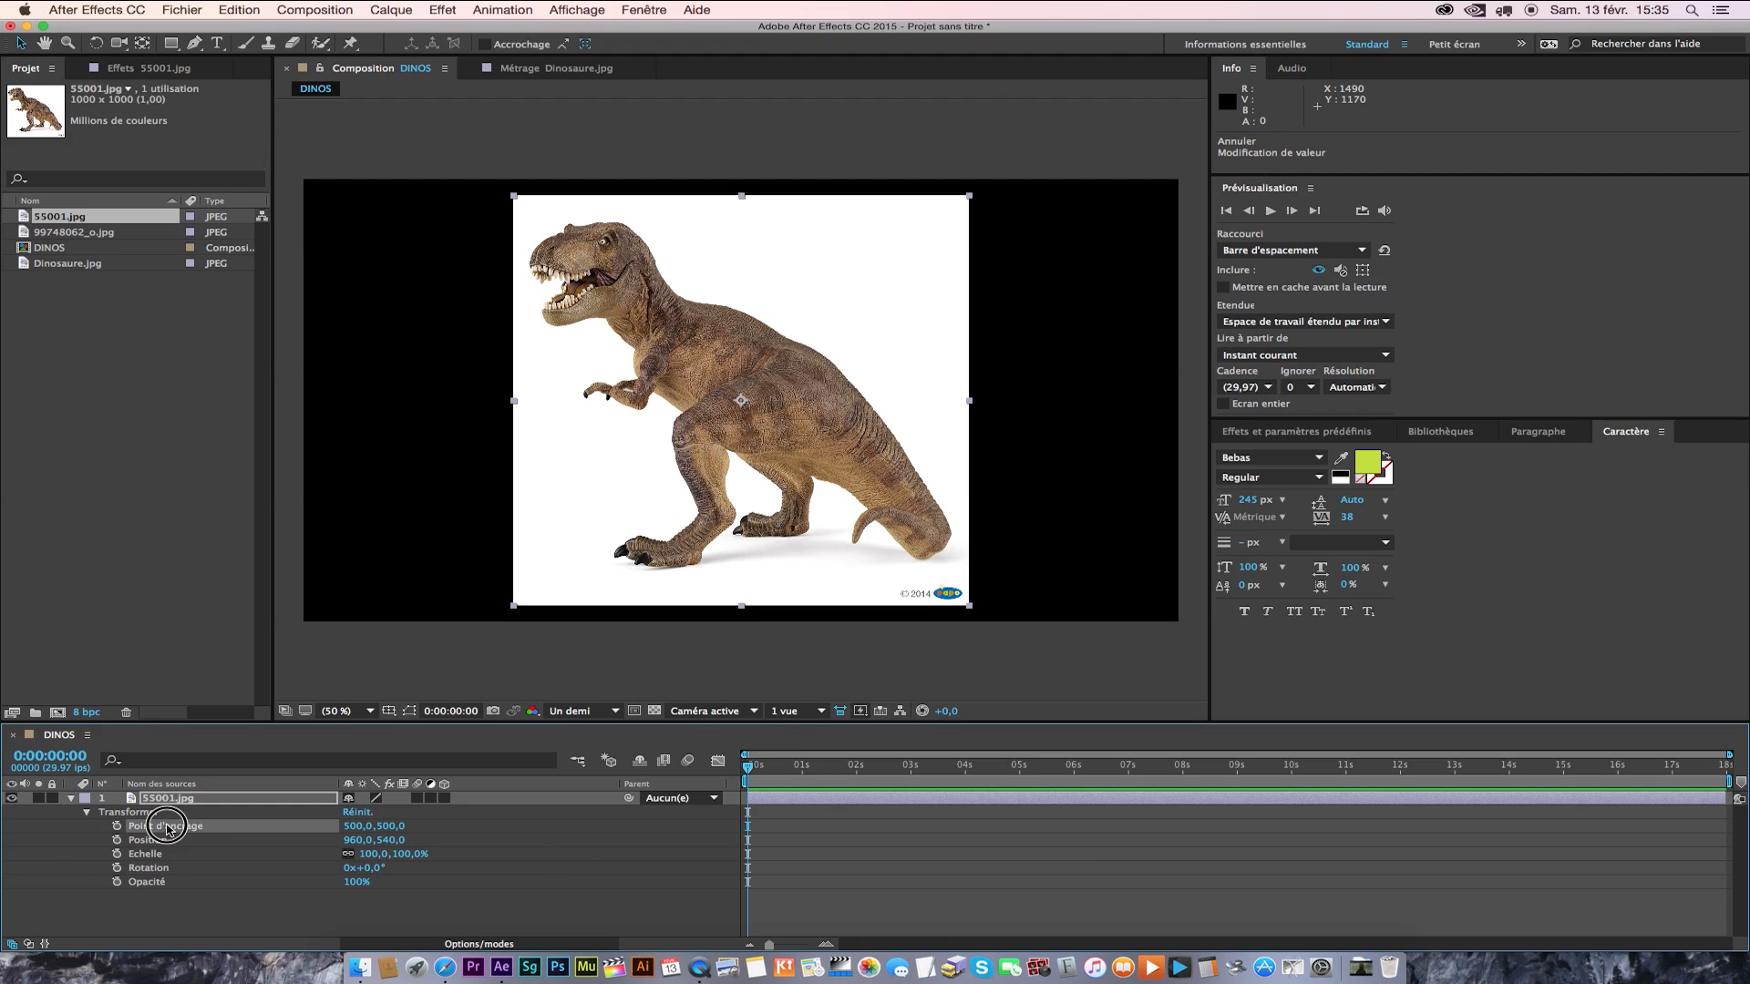
left_click_drag(357, 827, 141, 828)
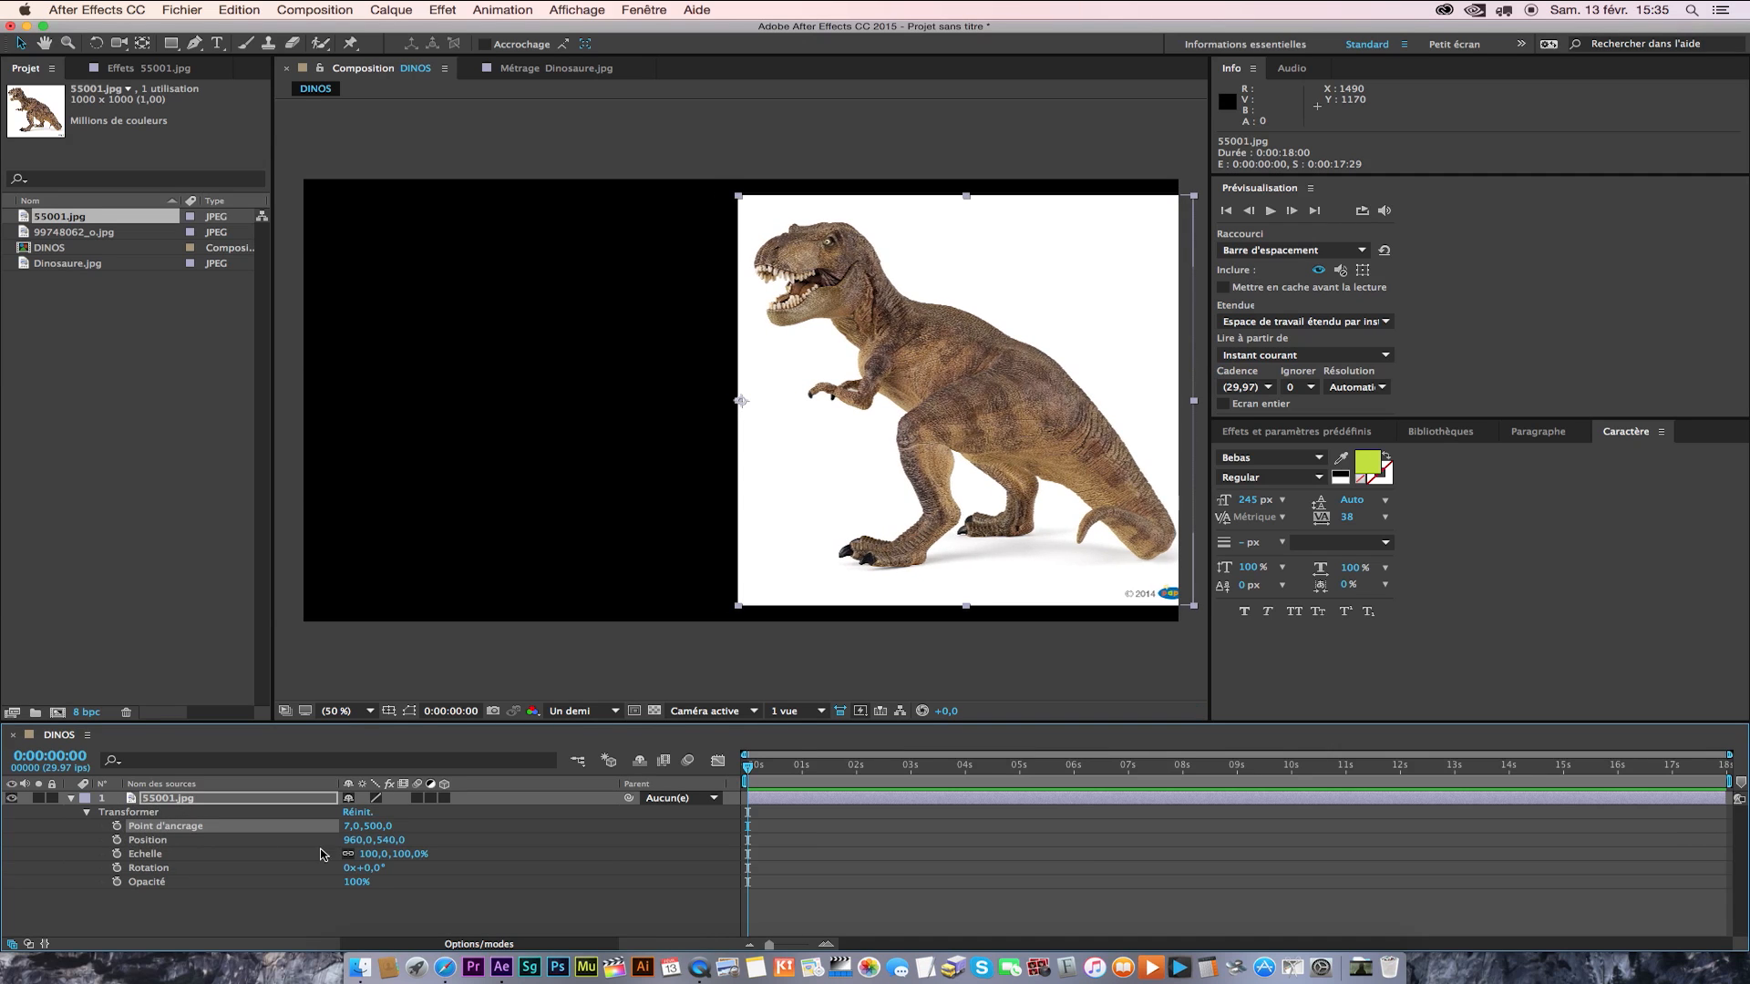
left_click_drag(376, 873, 568, 875)
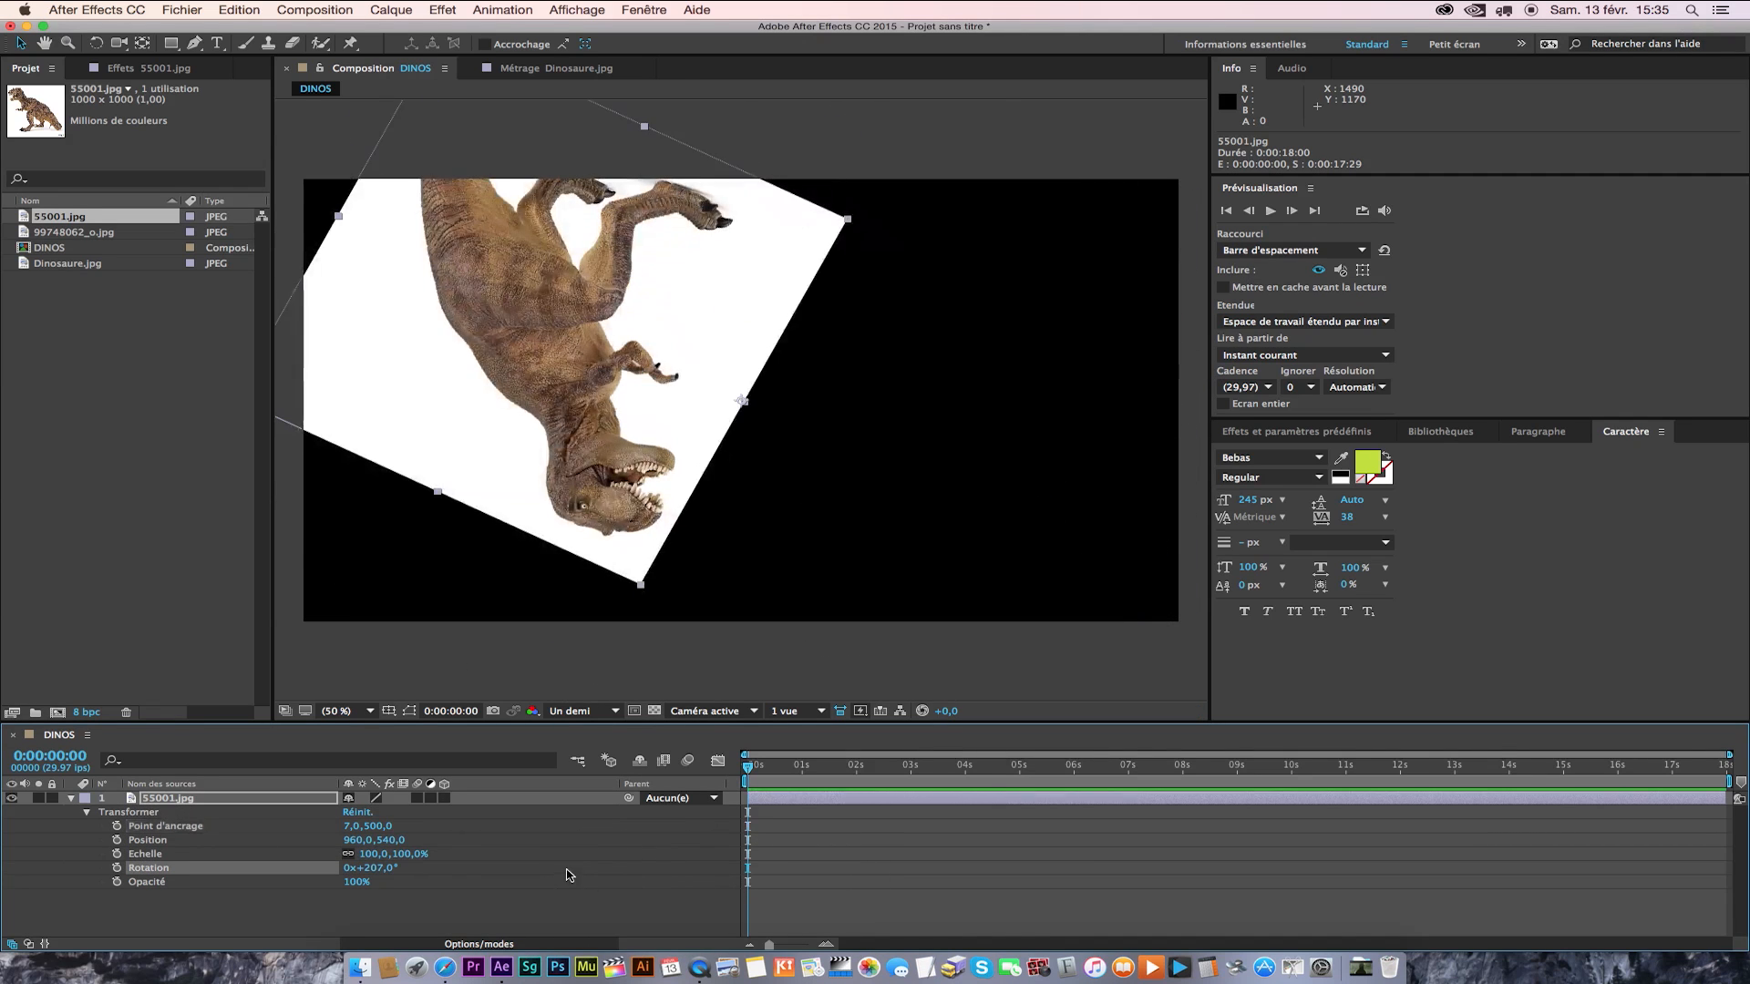
key("super+z")
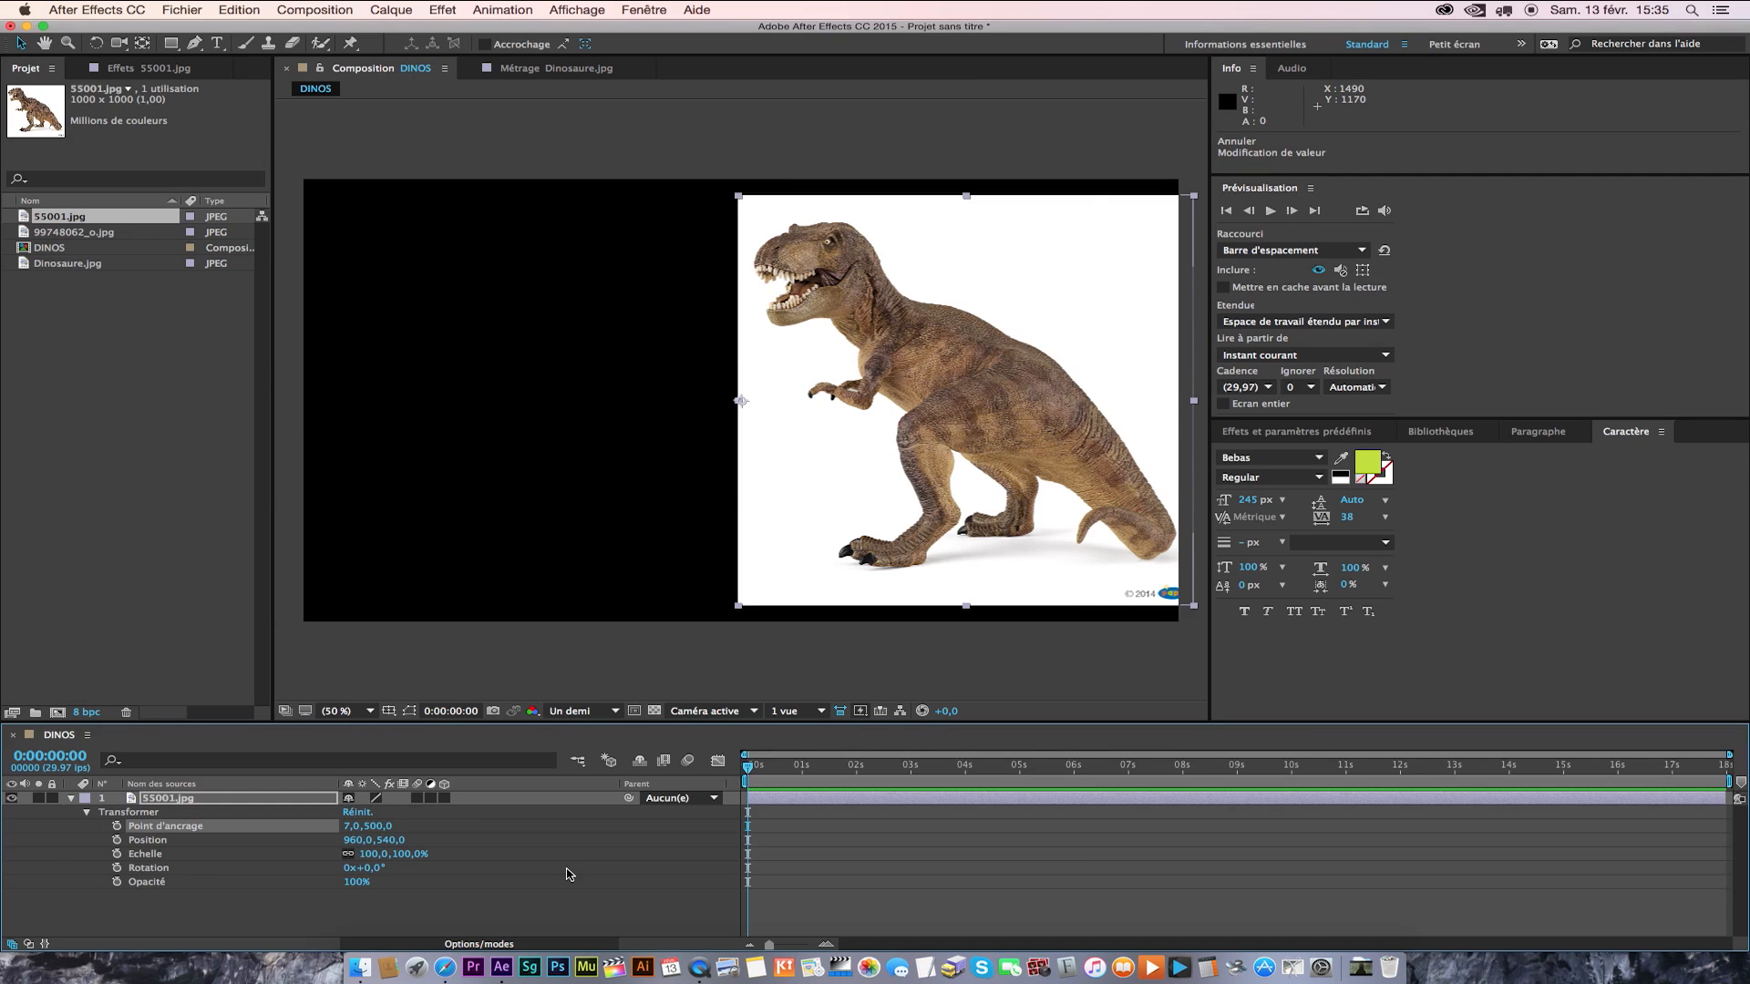
key("super+z")
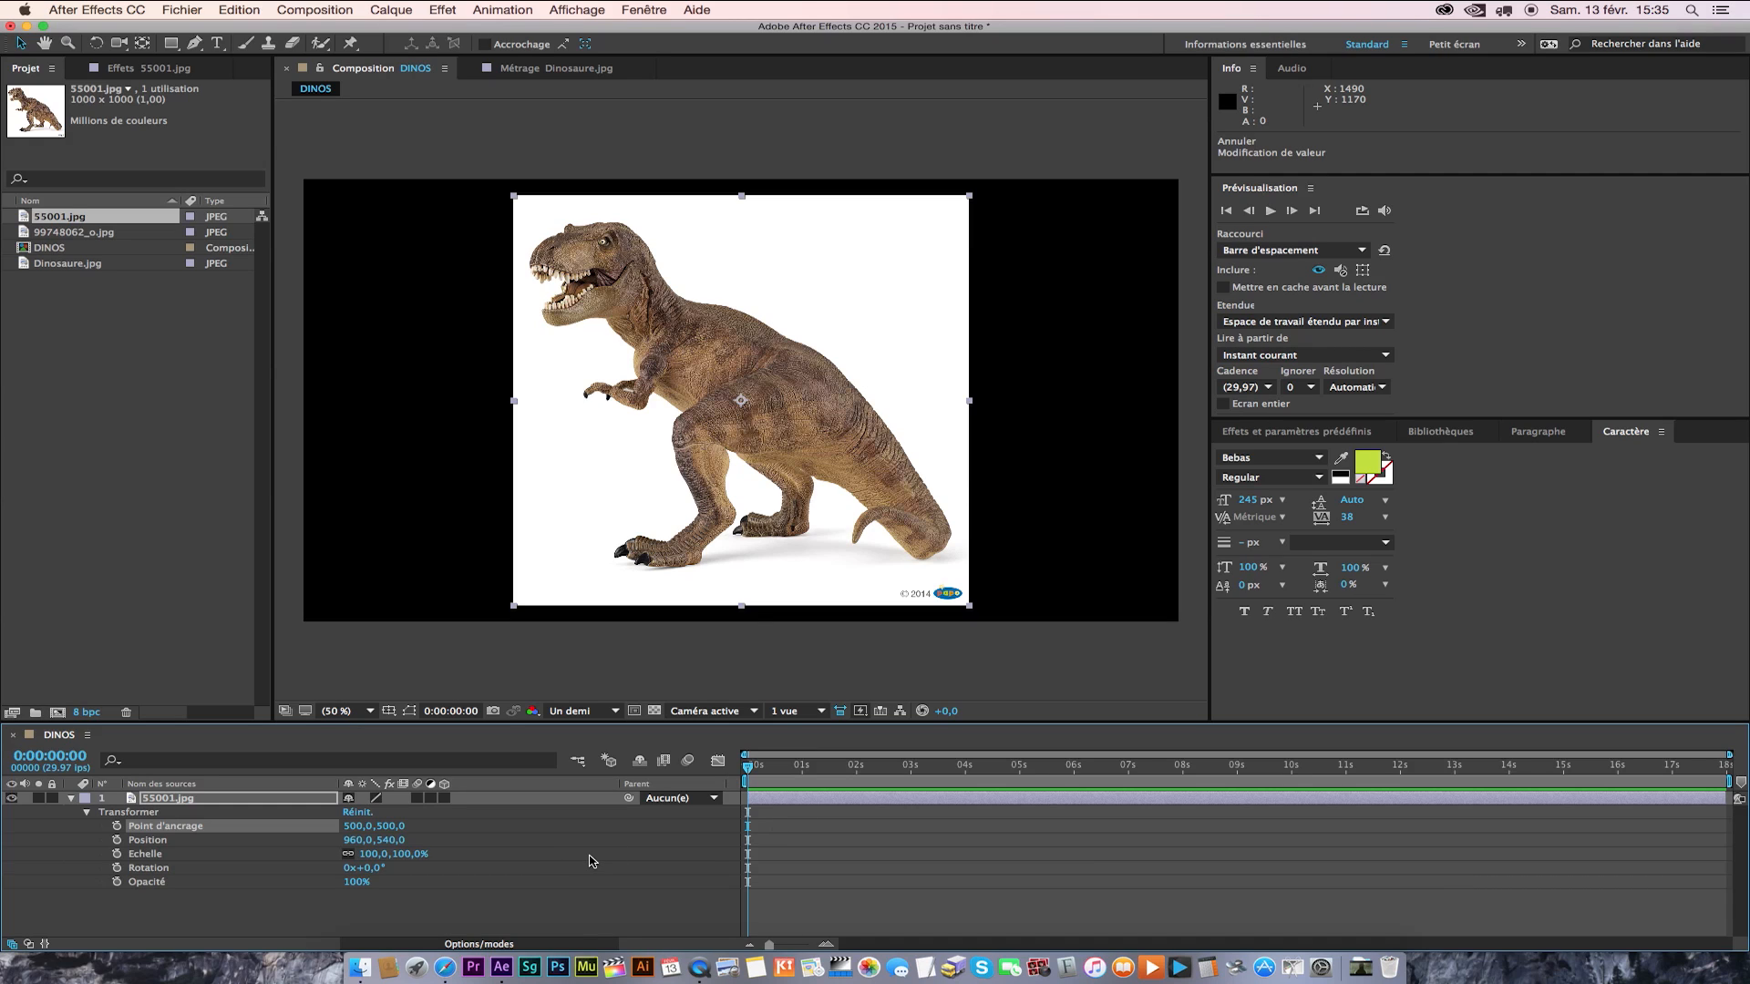
Scale the 55001.jpg layer to 213 % and look at the composition view's resolution options.
left_click(143, 855)
left_click_drag(401, 854, 511, 860)
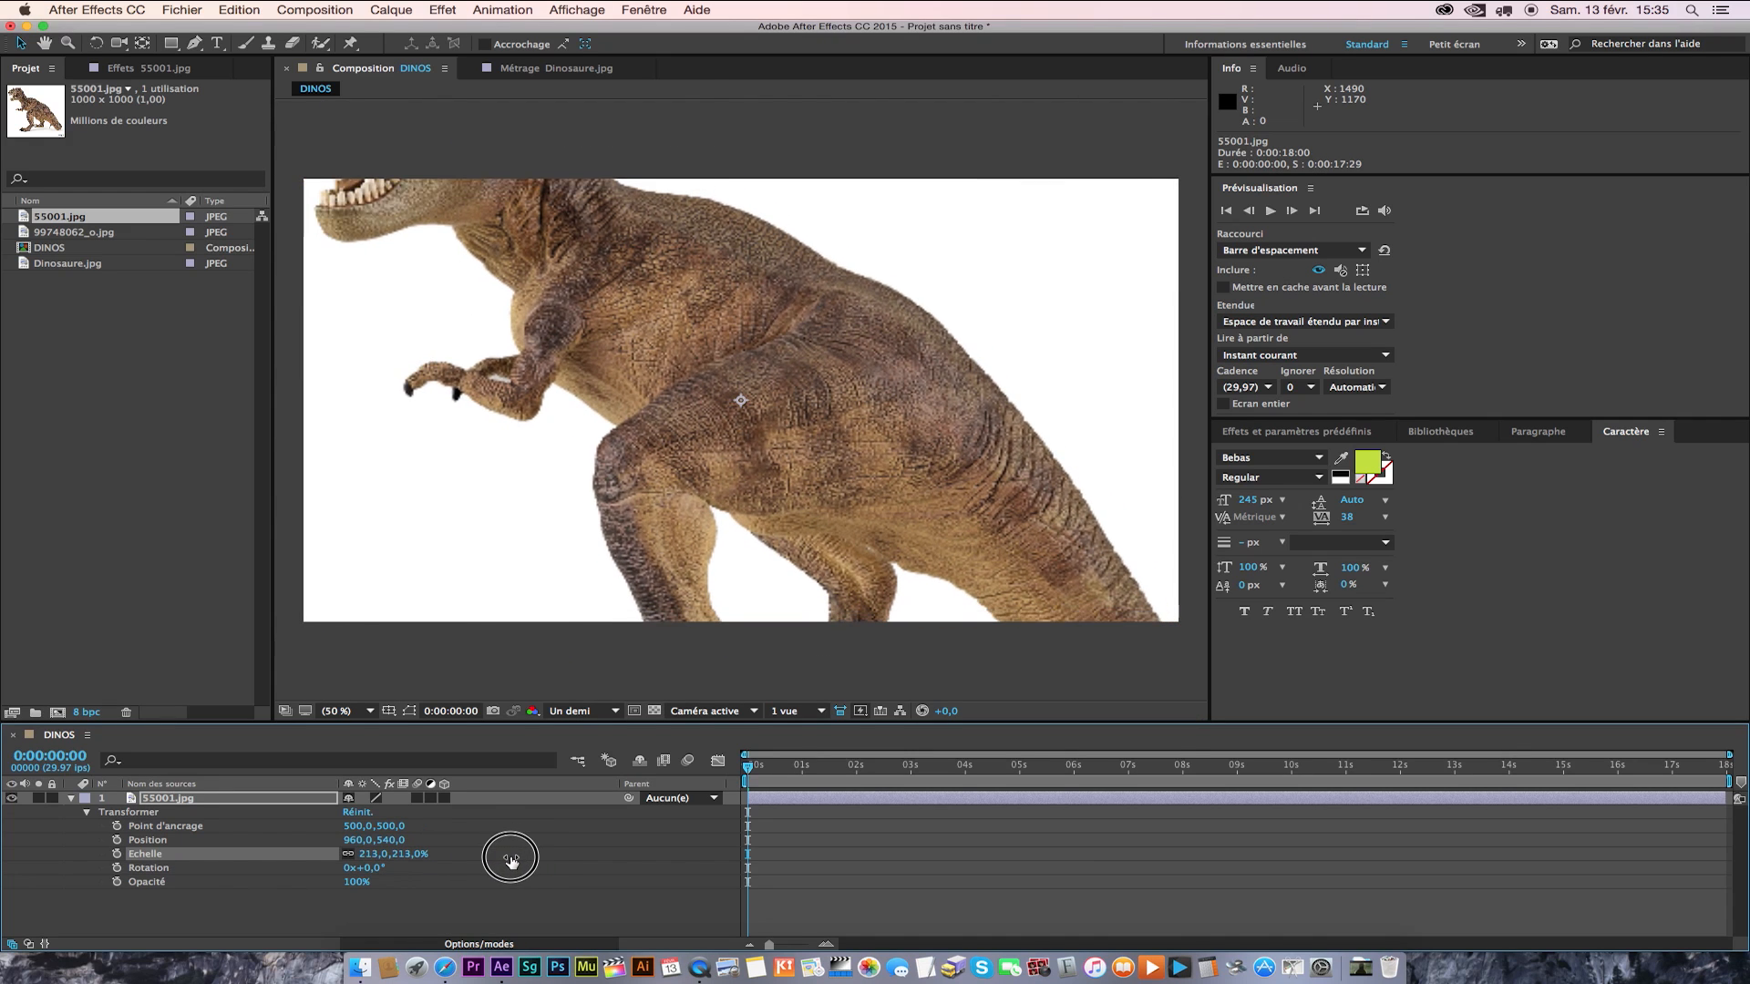
left_click(588, 712)
left_click(792, 670)
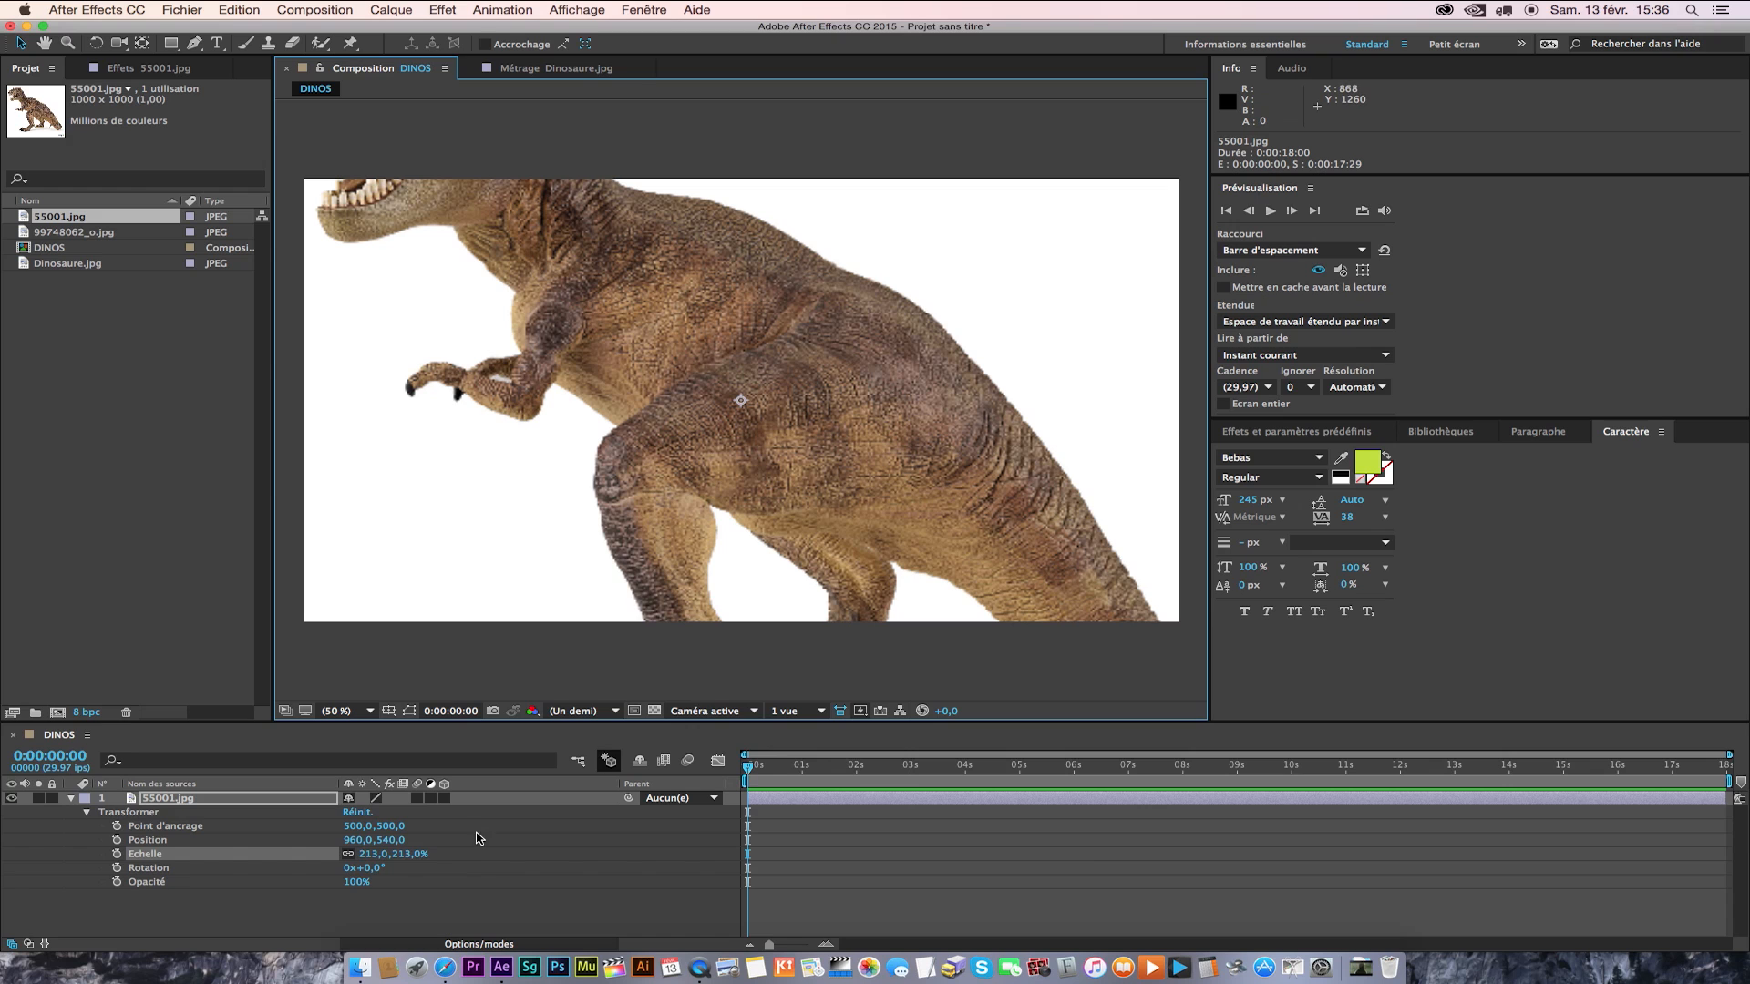
Scale the 55001.jpg layer to 107 % and move its position to 1106,0,592,0.
left_click_drag(410, 859, 312, 862)
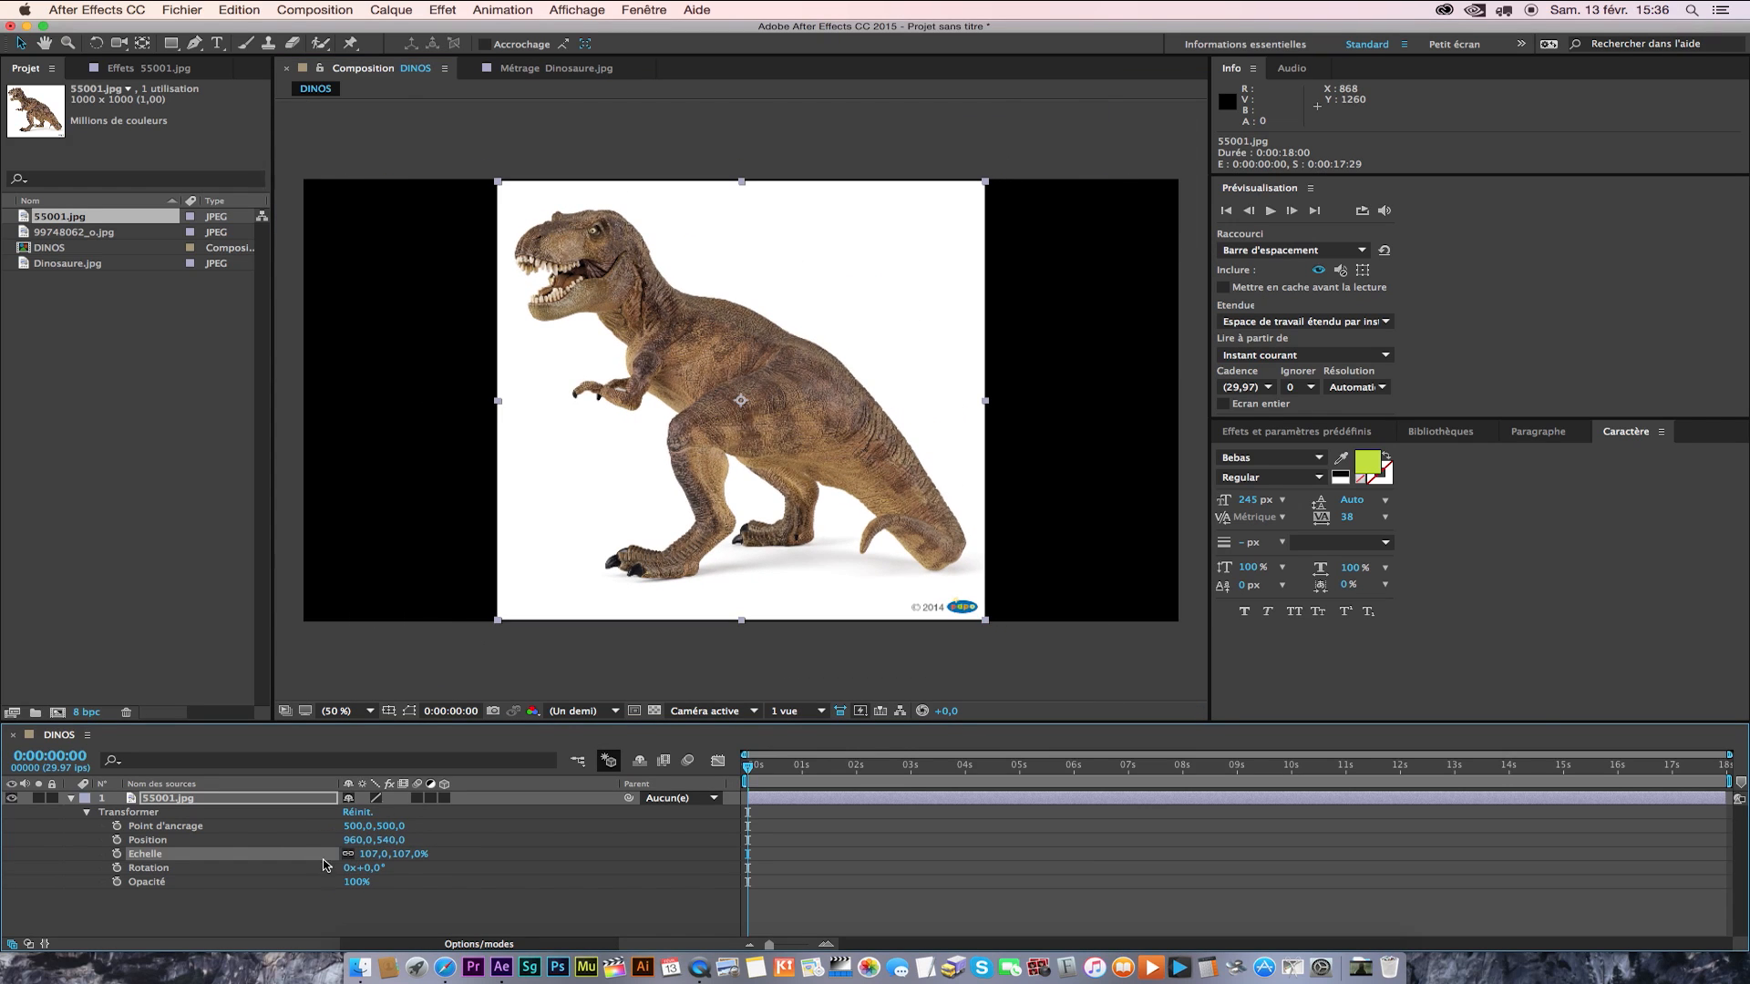
left_click(168, 841)
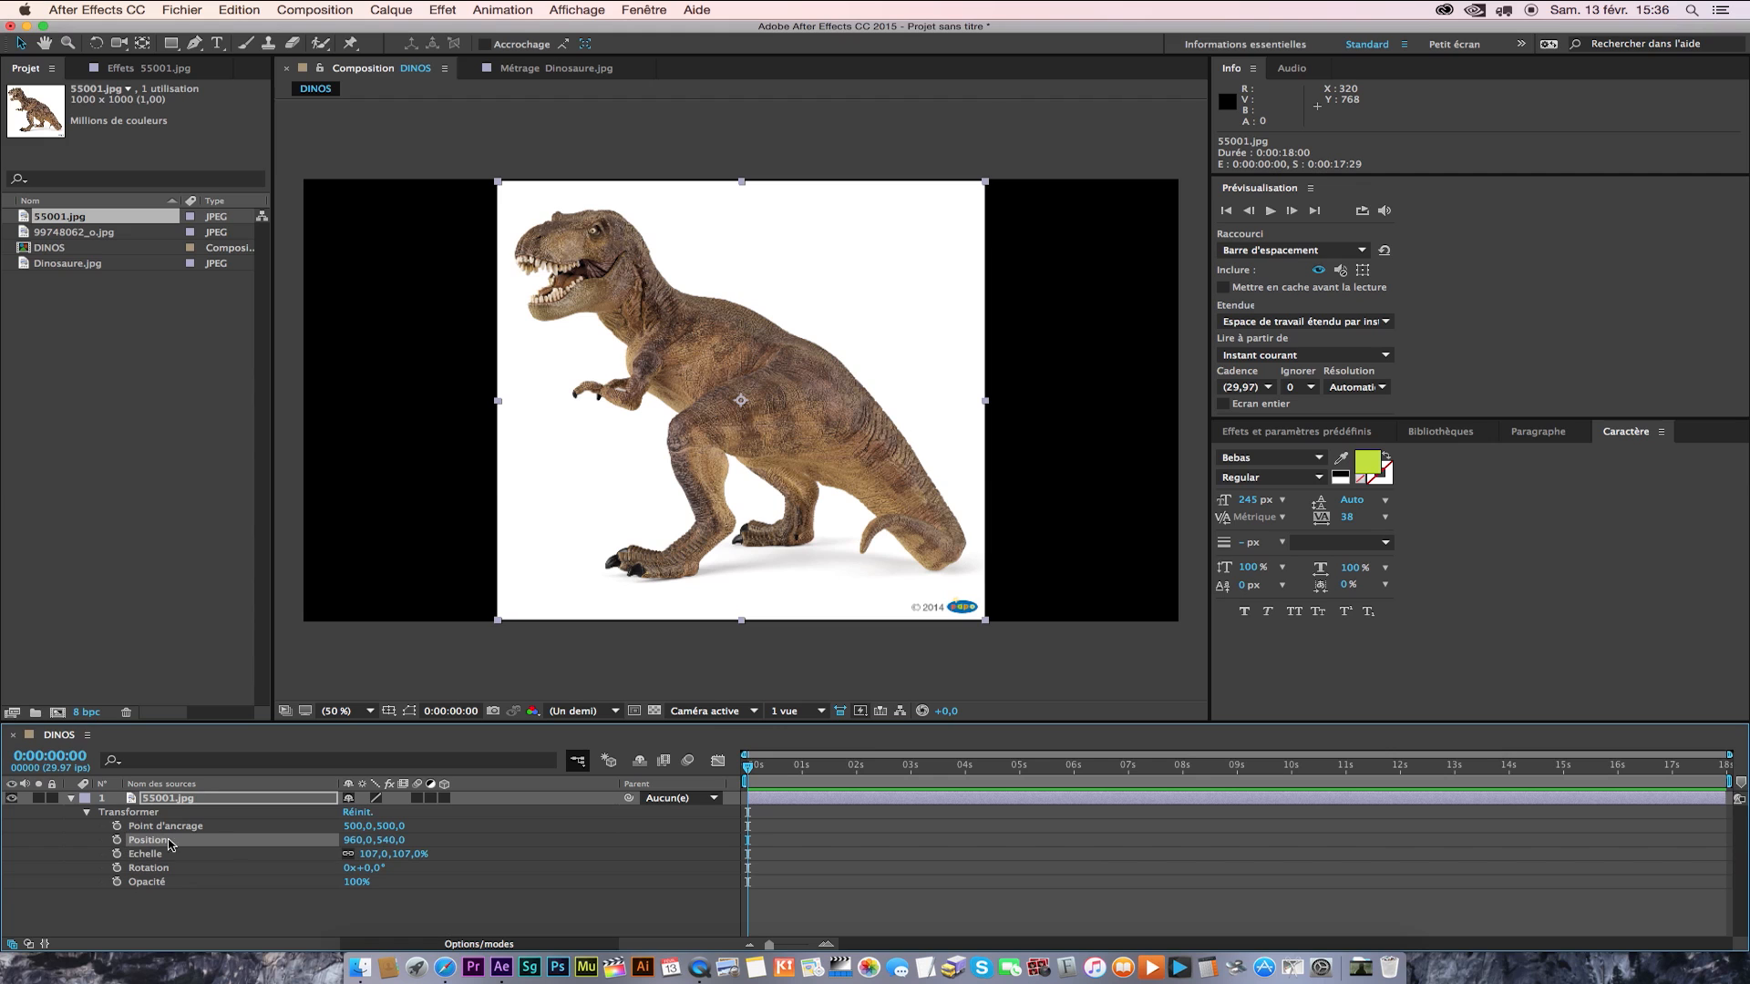
left_click_drag(354, 841, 571, 866)
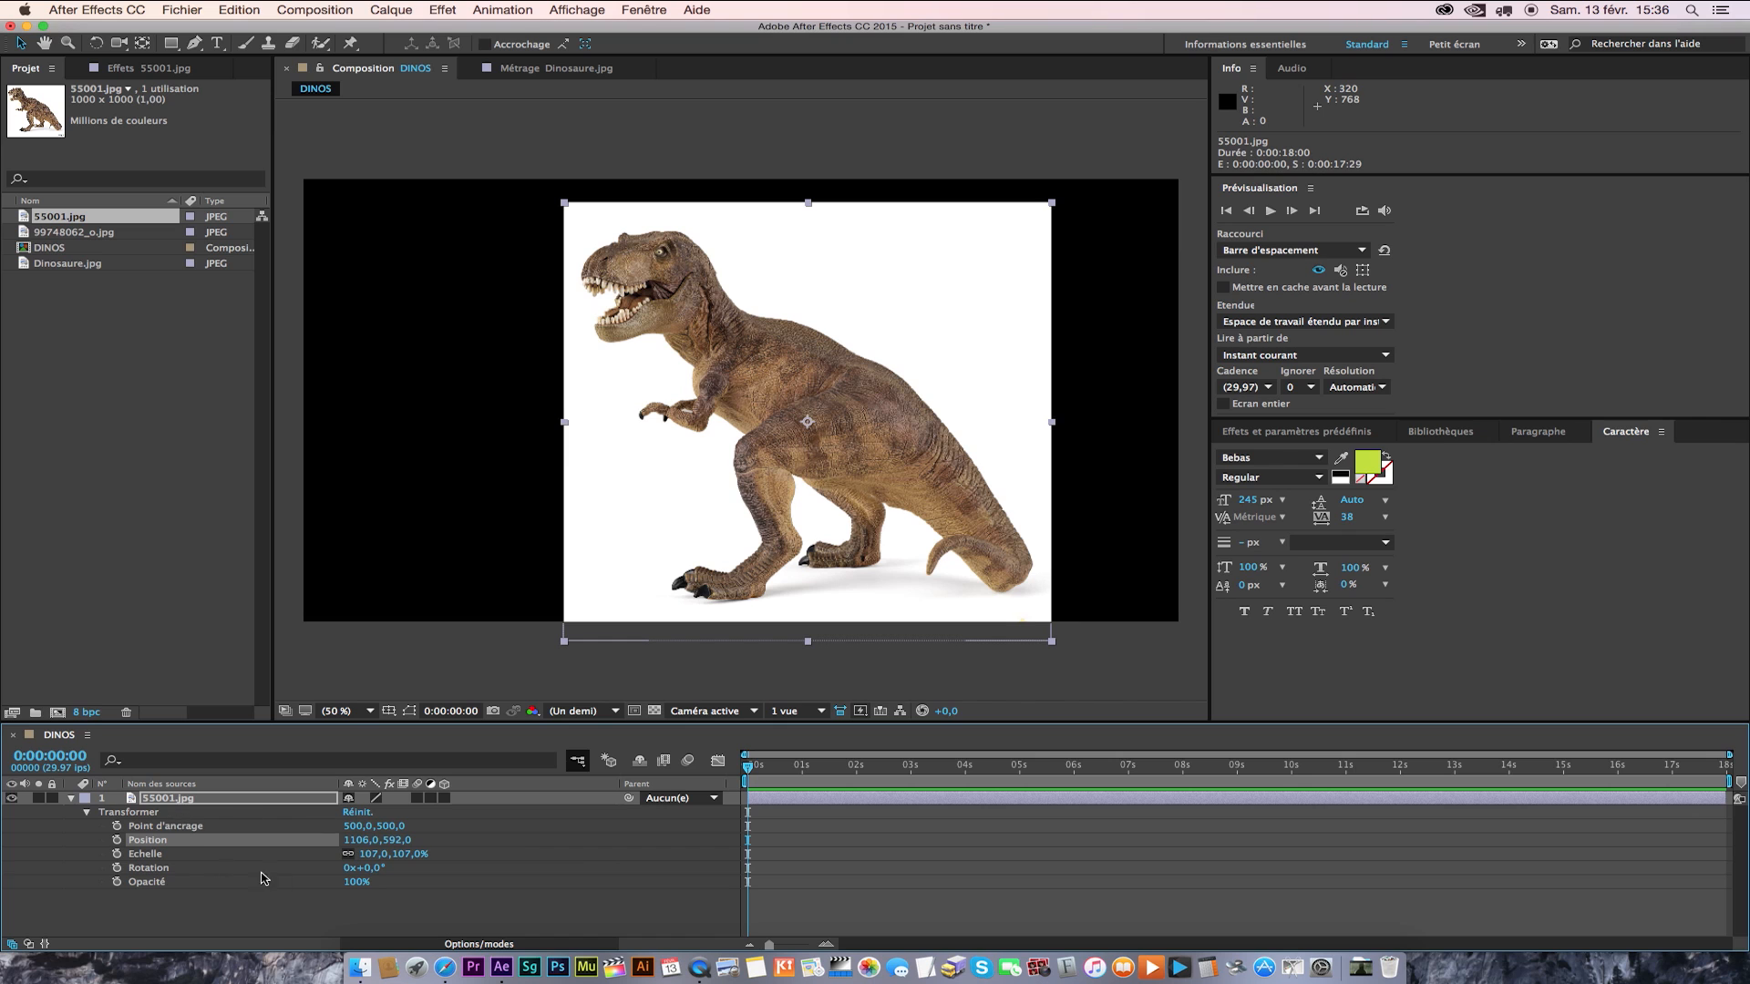
Rotate the 55001.jpg layer to -67° and try varying its opacity, leaving it at 100 %.
left_click_drag(364, 868, 241, 882)
left_click_drag(350, 886, 507, 886)
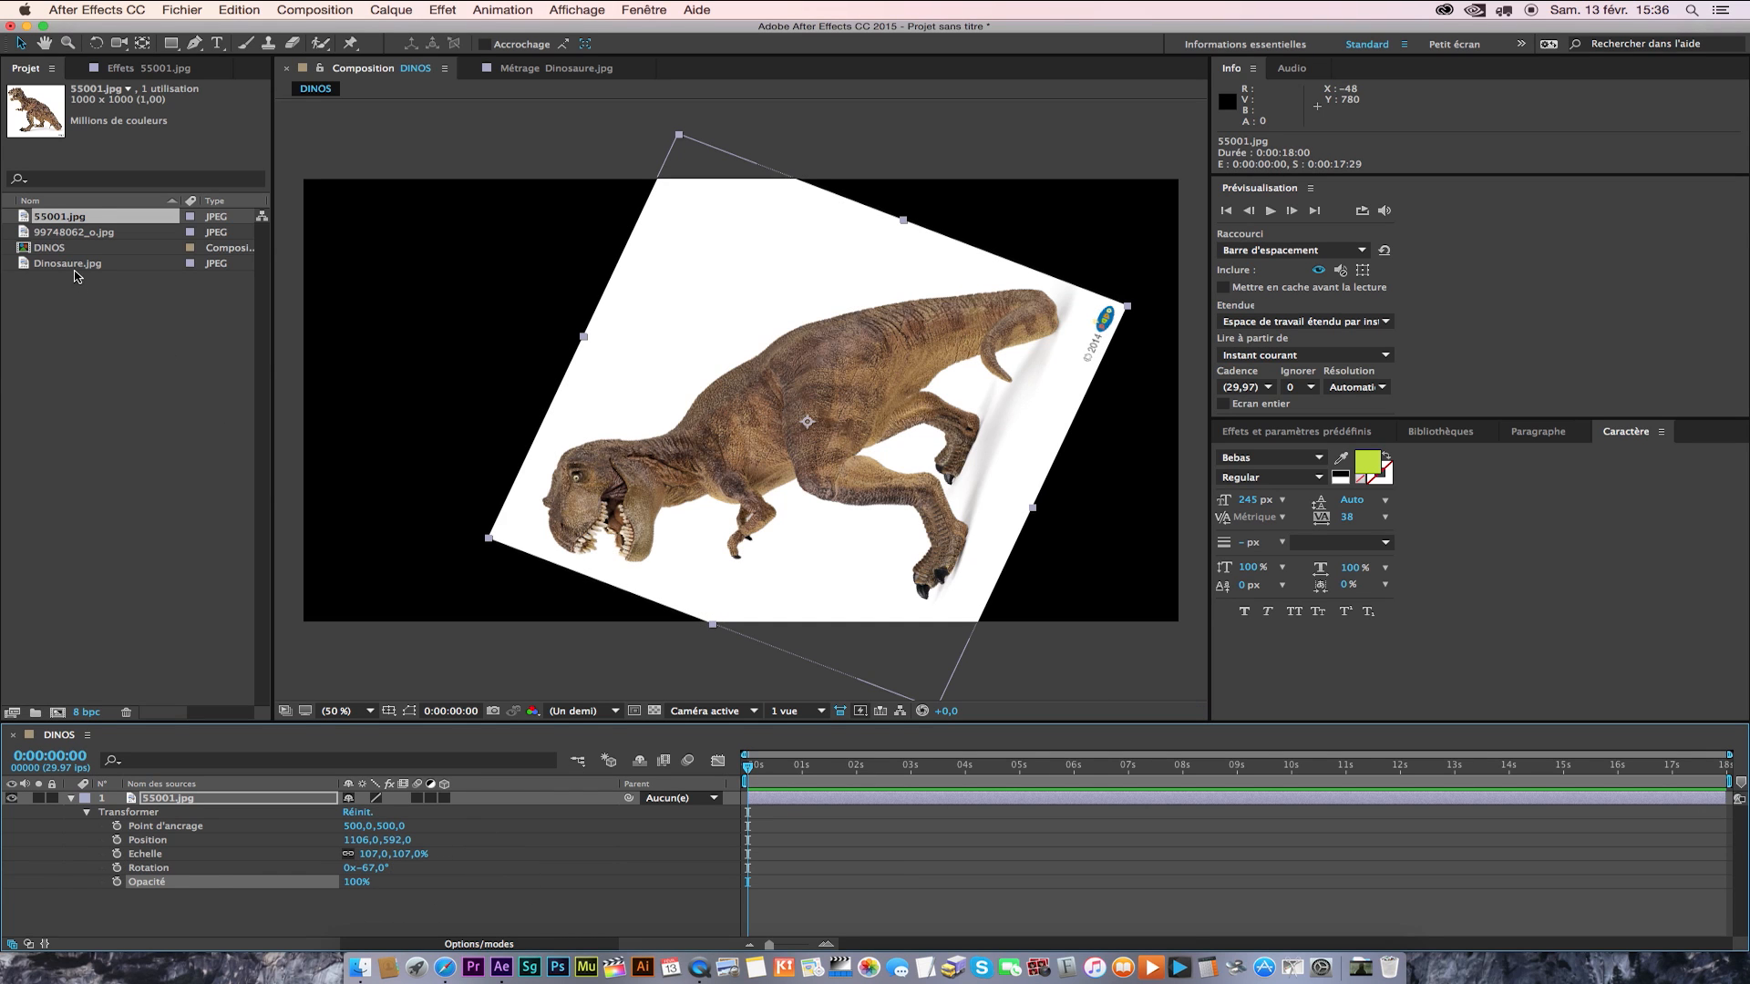
Place 99748062_o.jpg as a layer beneath 55001.jpg, and try swapping the stacking order before restoring 55001.jpg on top.
left_click_drag(72, 232, 210, 920)
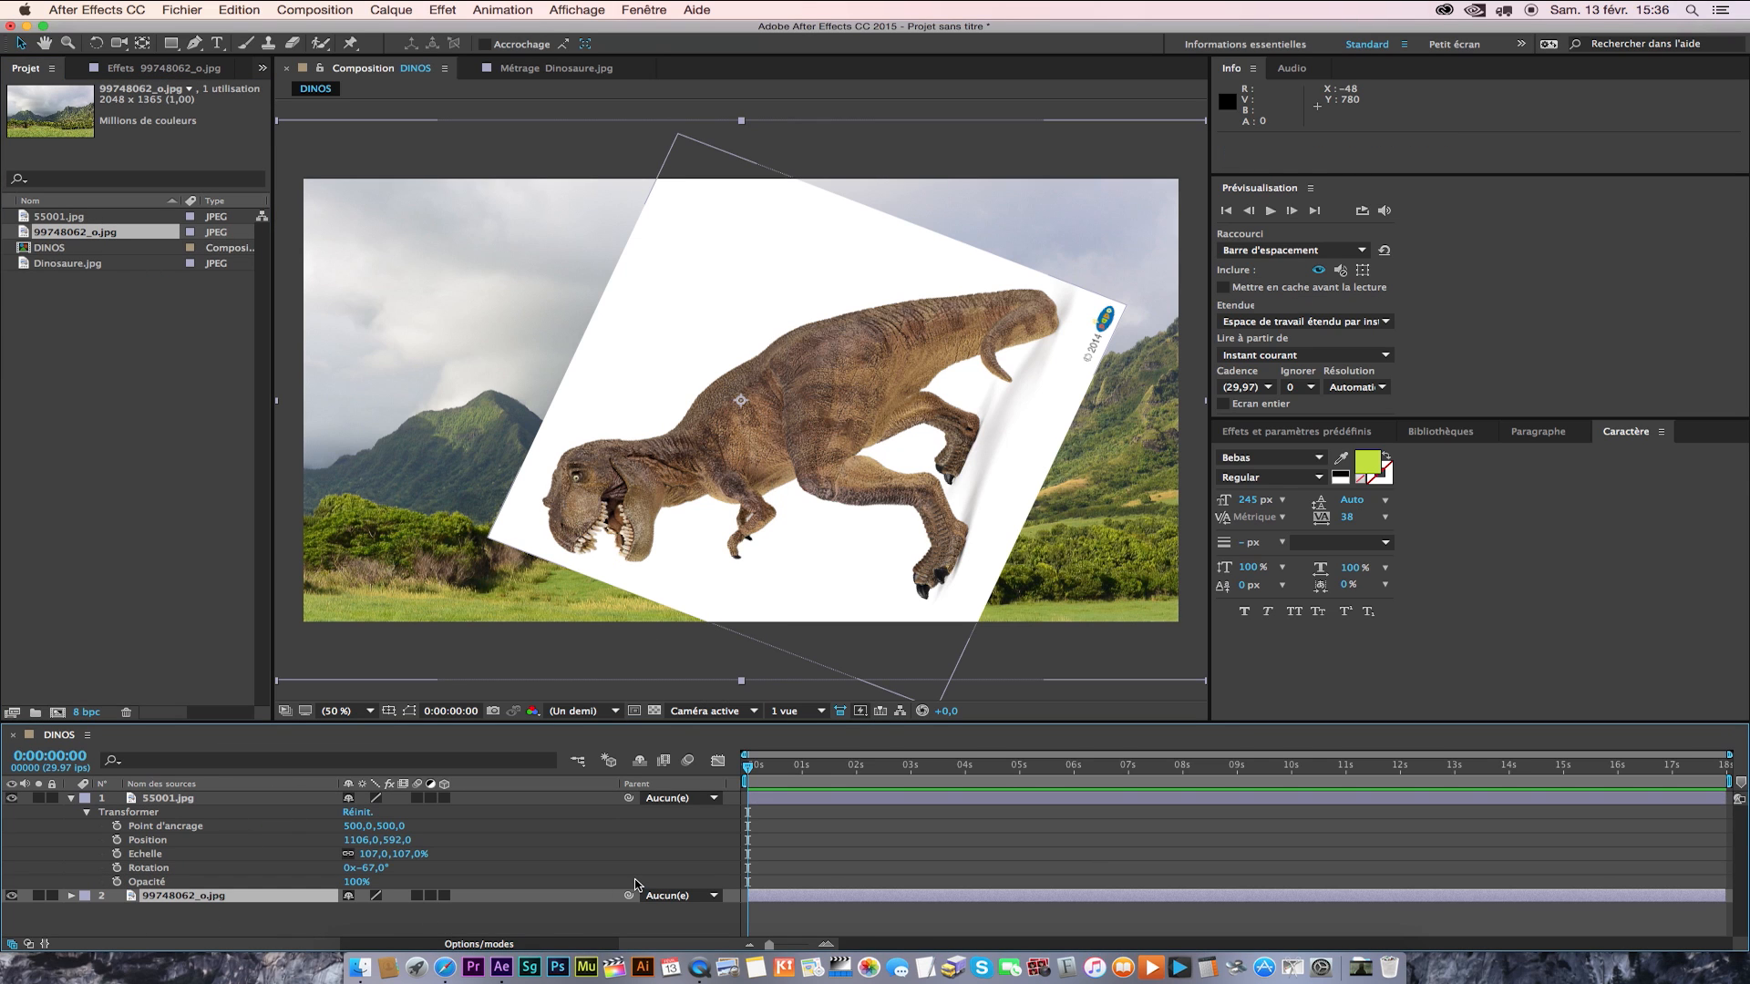
left_click_drag(201, 802, 205, 911)
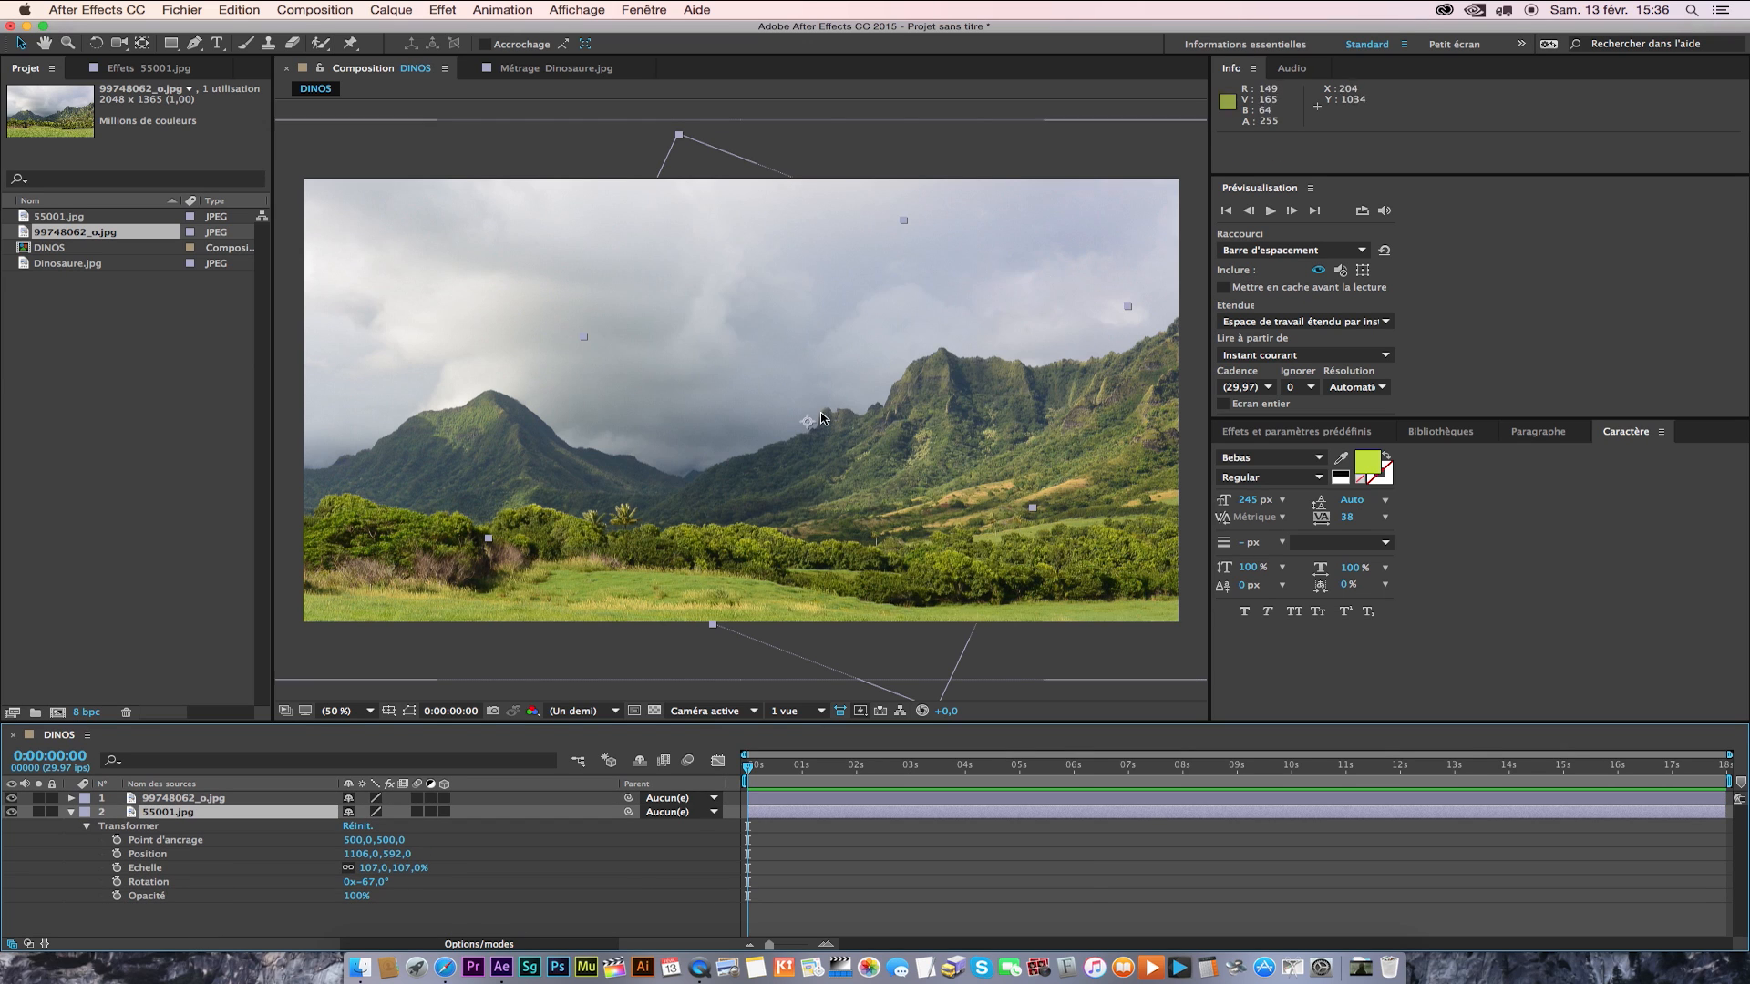
left_click_drag(168, 818, 168, 791)
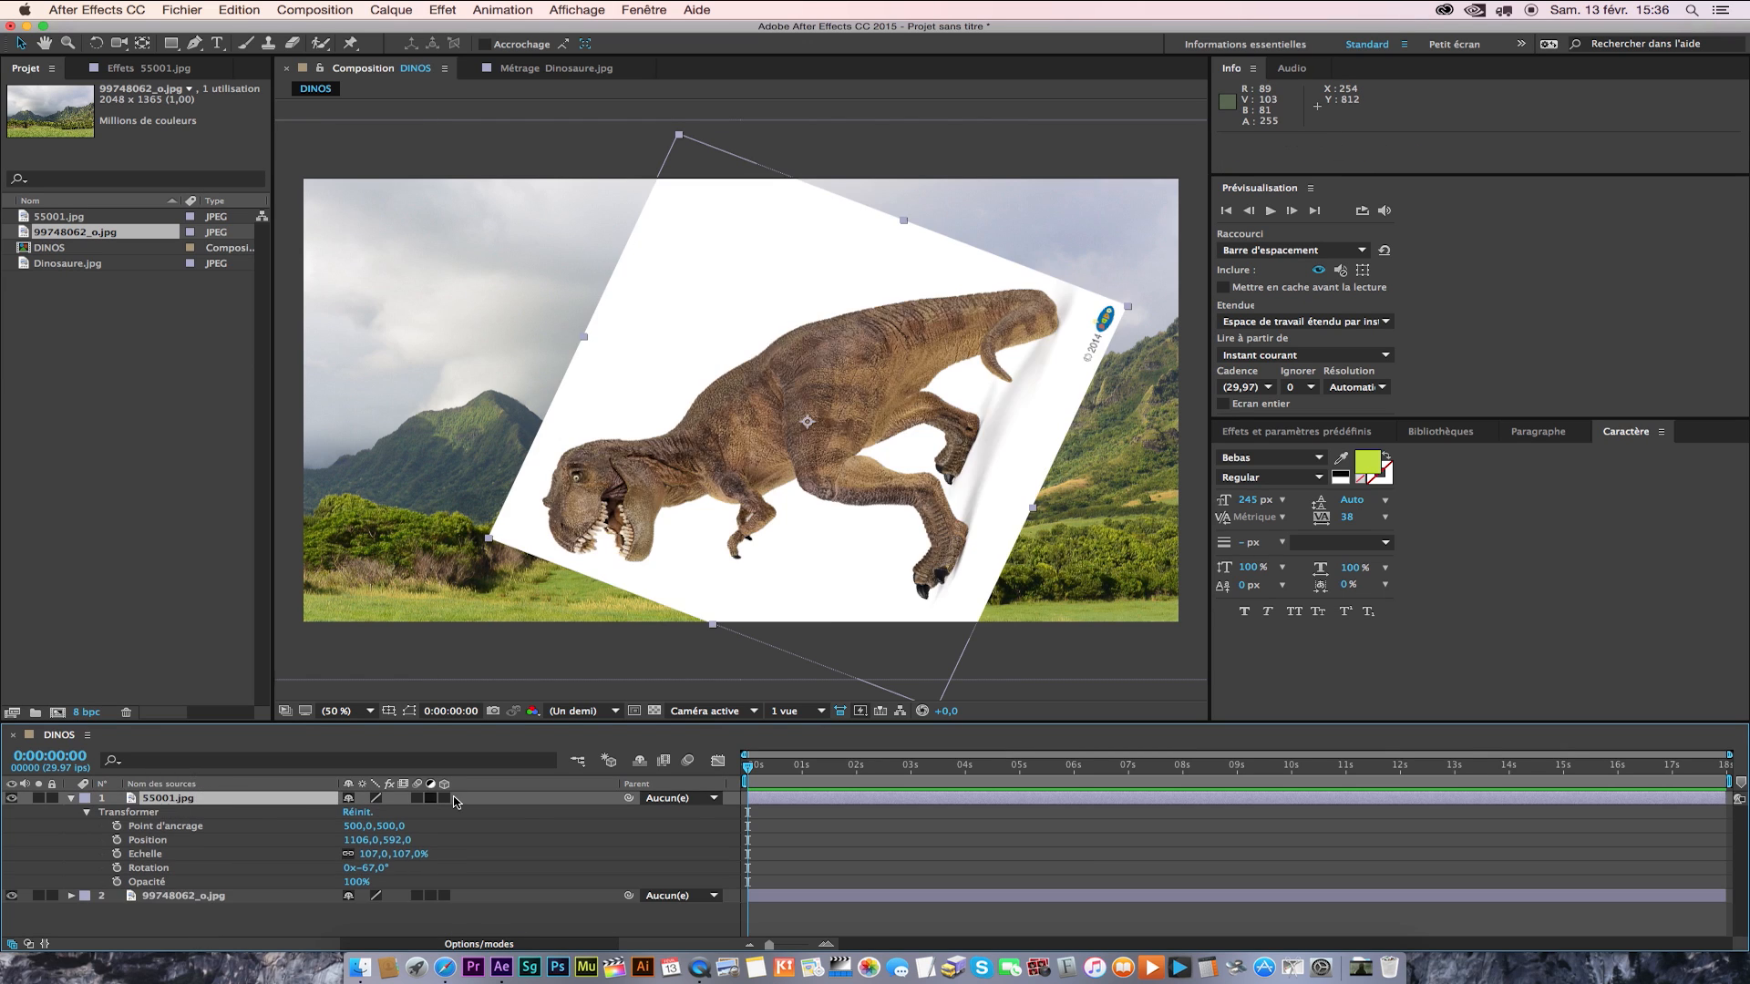
Try varying the opacity of the 55001.jpg layer over the landscape background, ending back at 100 %.
left_click_drag(357, 885, 500, 883)
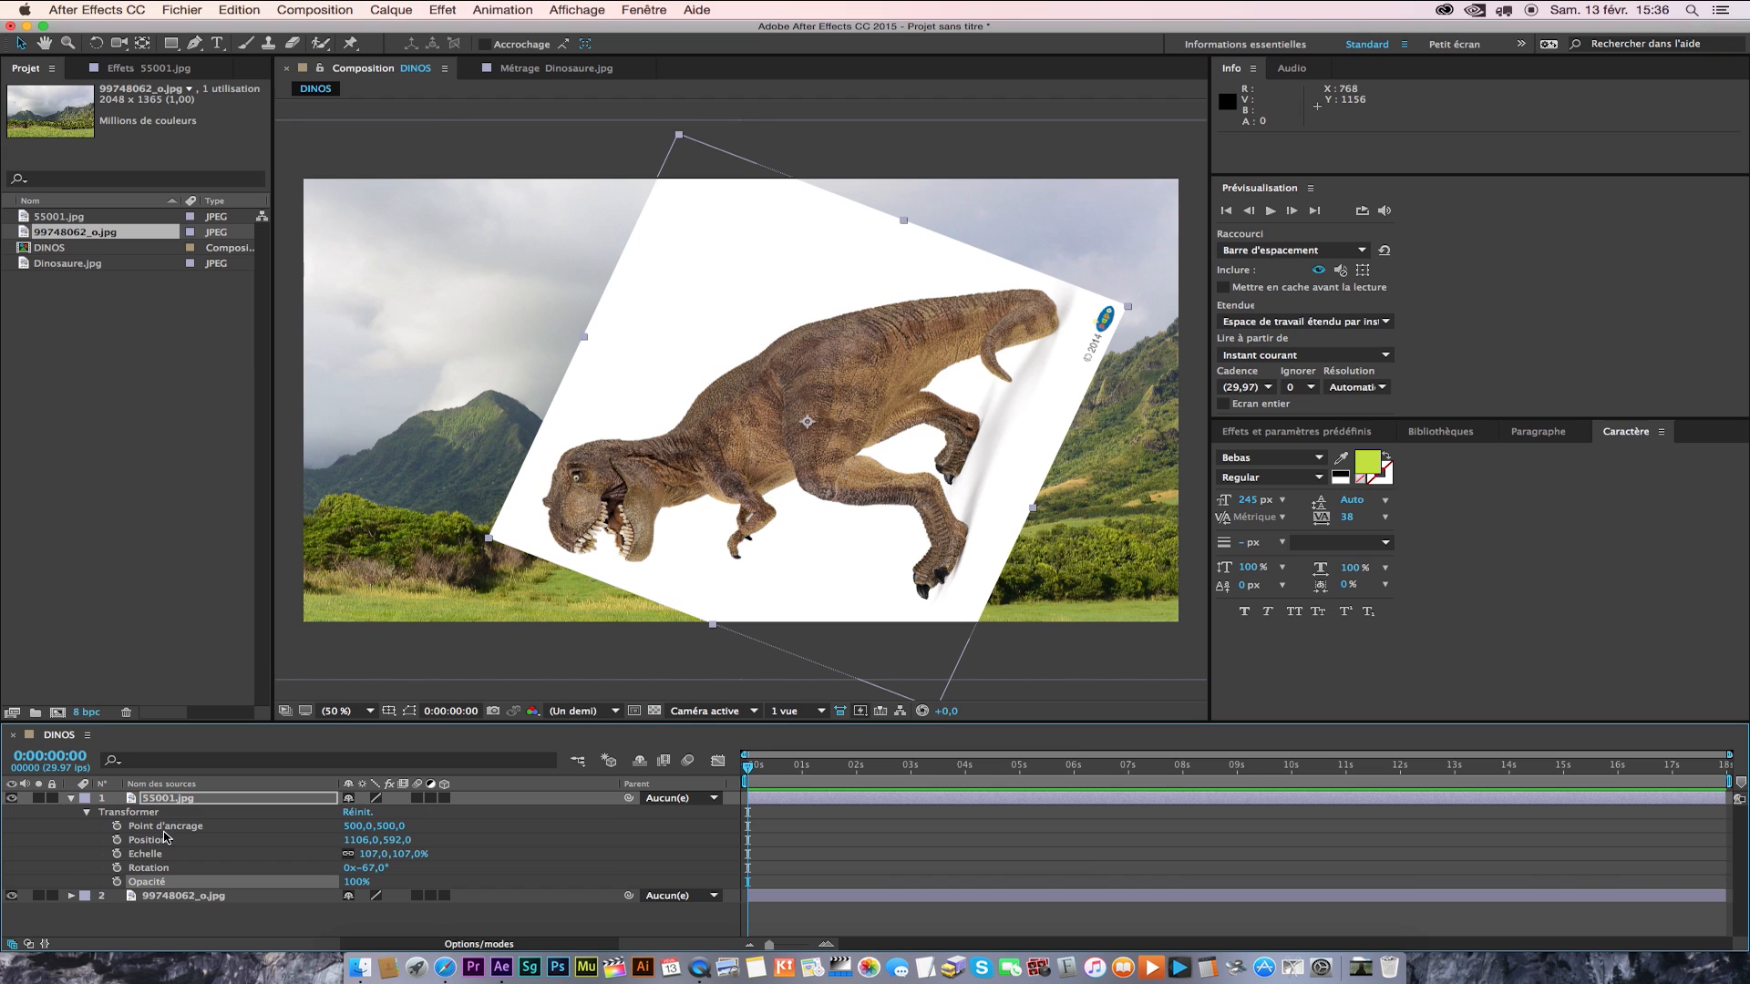
Delete the 99748062_o.jpg layer from the timeline and reset all Transformer properties of the 55001.jpg layer.
left_click(168, 893)
key("Delete")
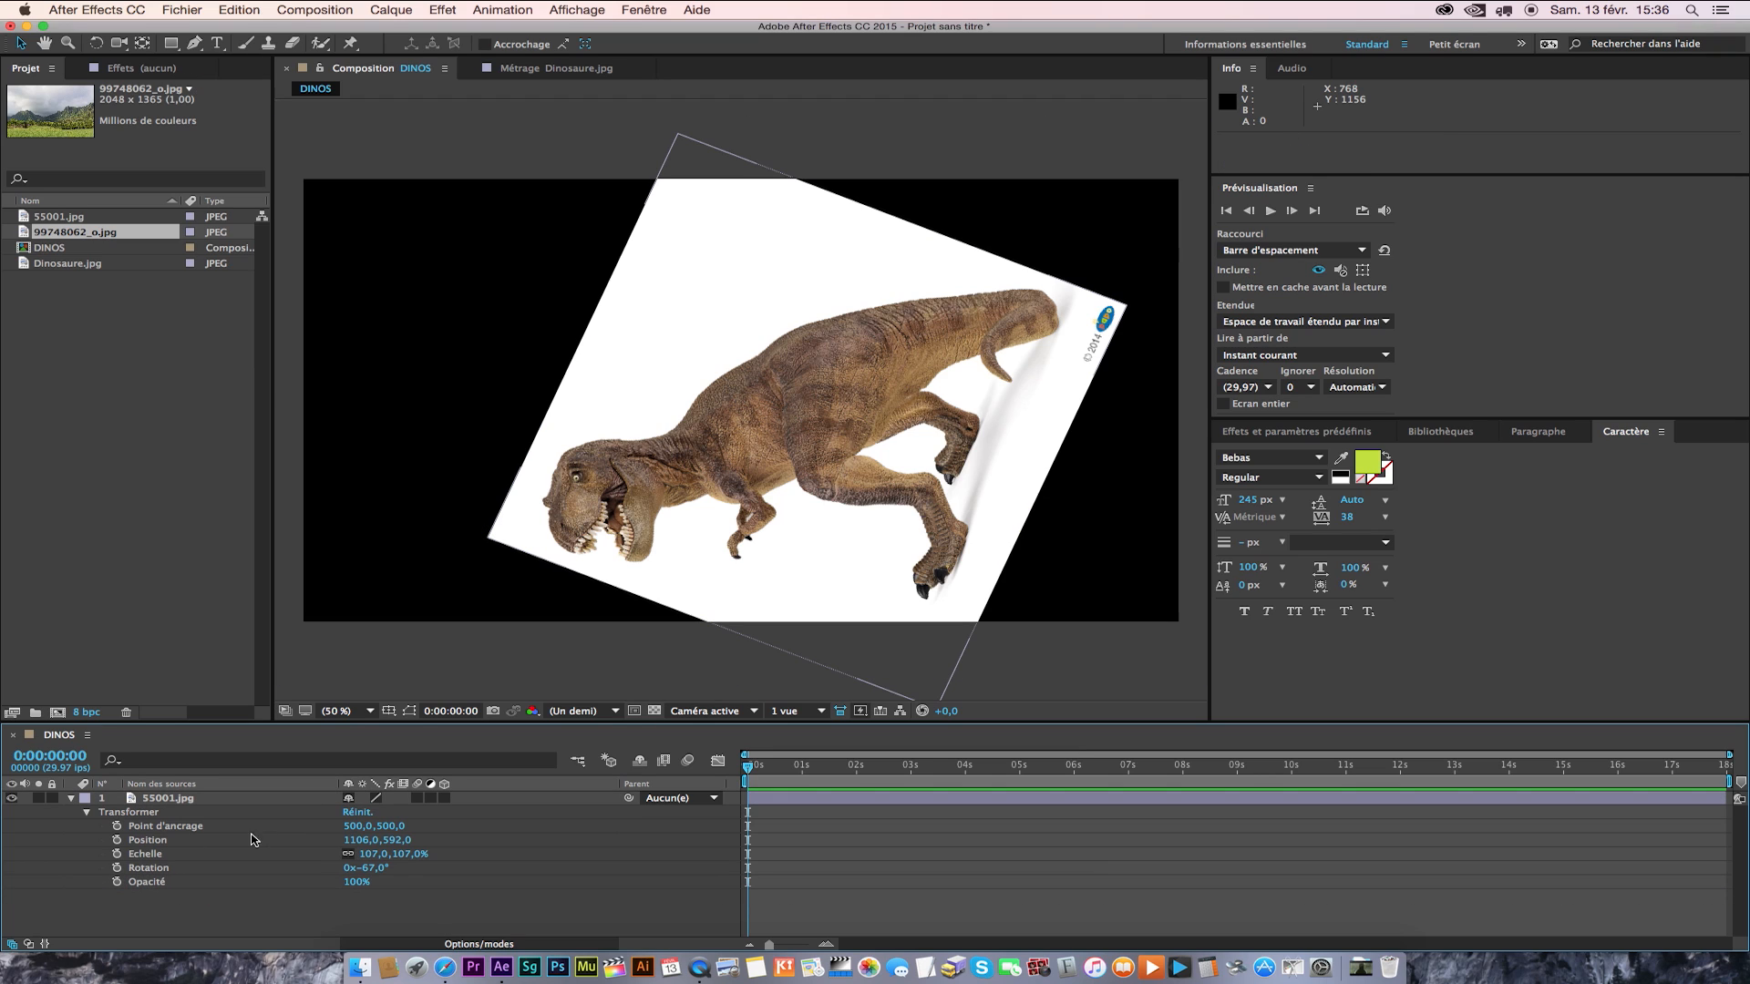
left_click(358, 812)
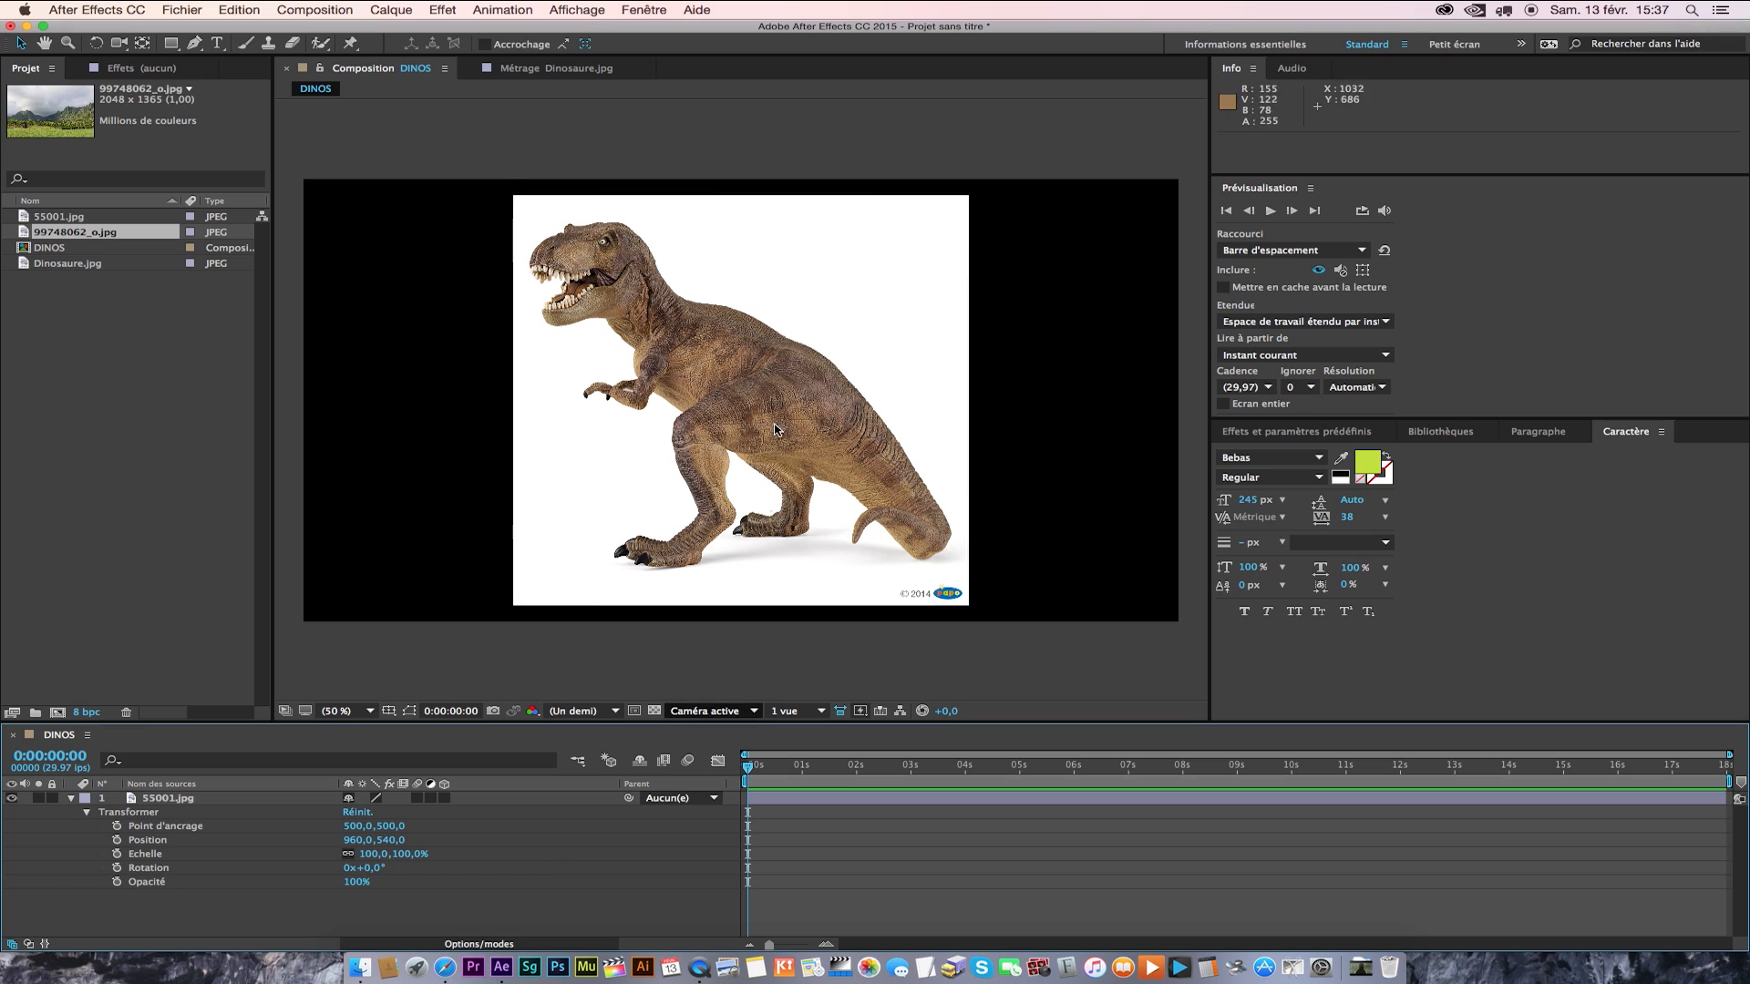